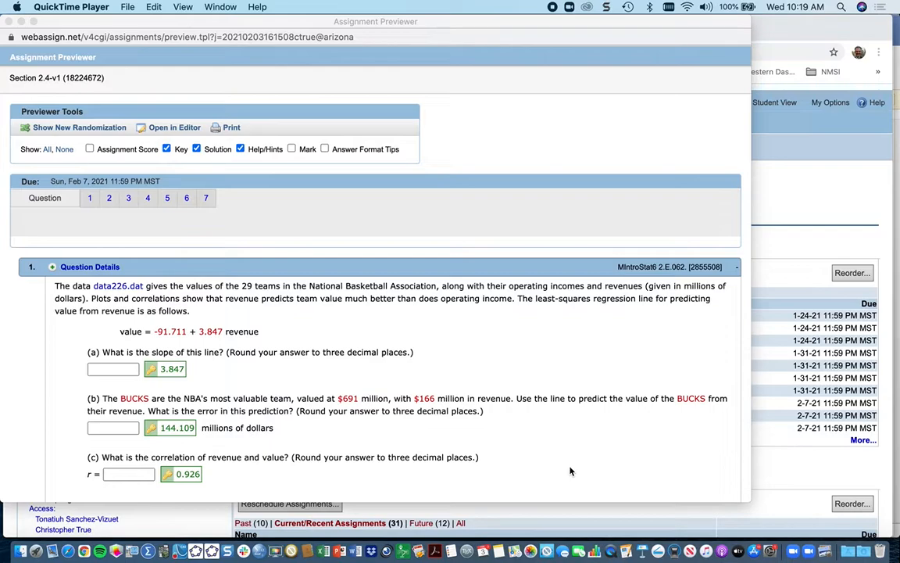
{"action": "right_click", "coordinate": [570, 471]}
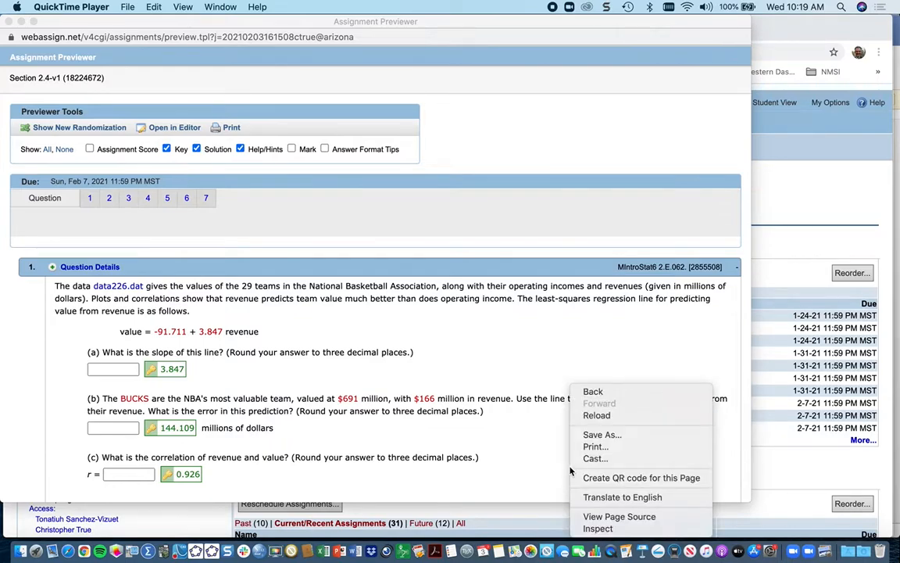
{"action": "left_click", "coordinate": [544, 459]}
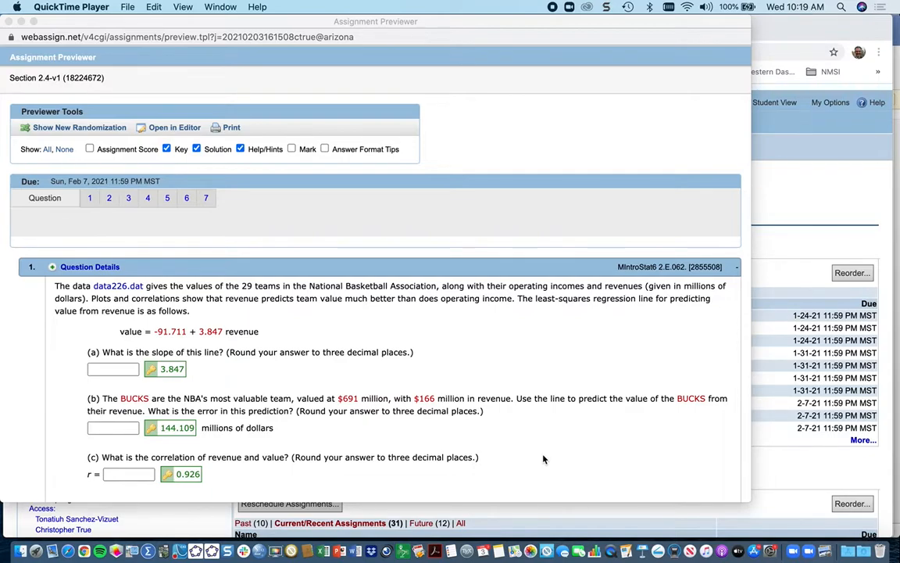
Step: Open the data226.dat file linked in question 1 and copy its whole table, including the header row
{"action": "scroll", "coordinate": [544, 460], "scroll_direction": "down", "scroll_amount": 2}
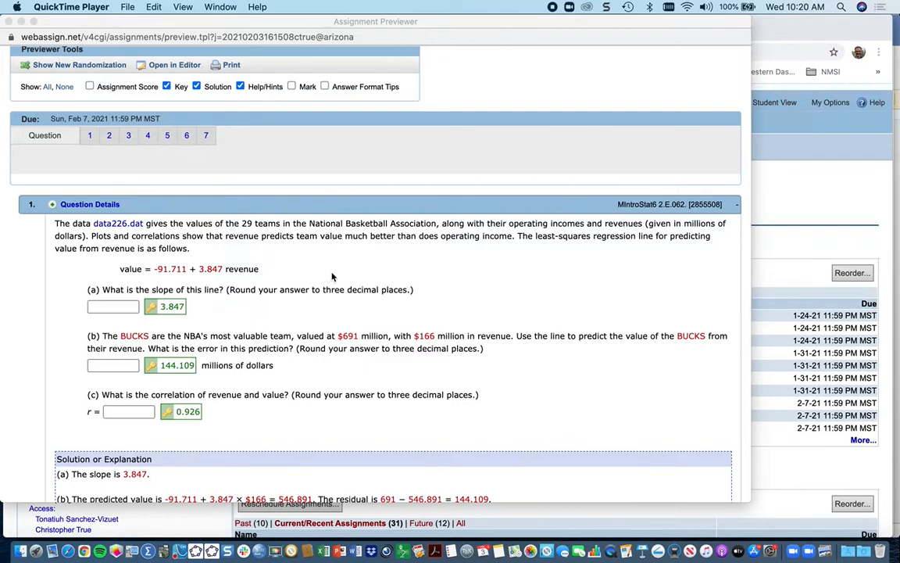
{"action": "left_click", "coordinate": [109, 224]}
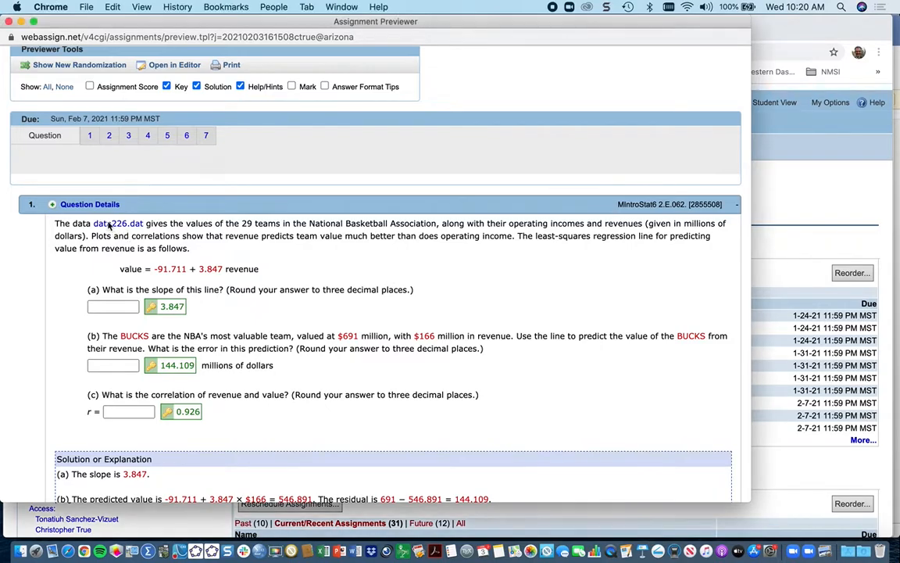
{"action": "left_click", "coordinate": [109, 224]}
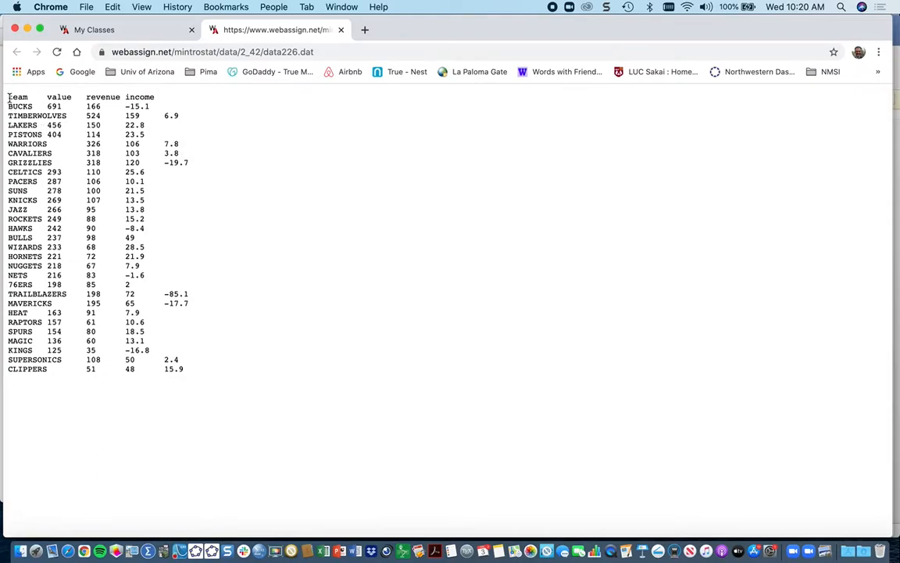
{"action": "left_click_drag", "start_coordinate": [7, 97], "coordinate": [200, 385]}
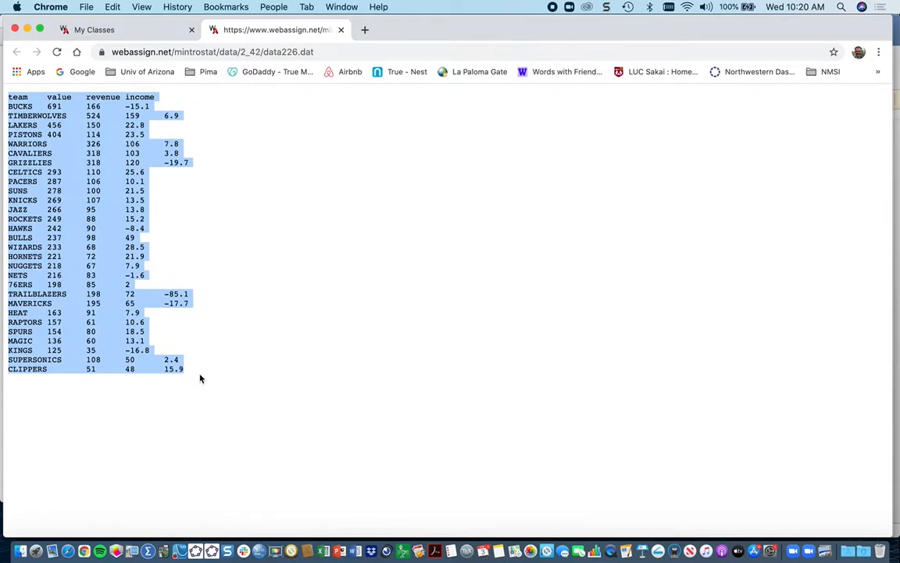
{"action": "left_click", "coordinate": [111, 8]}
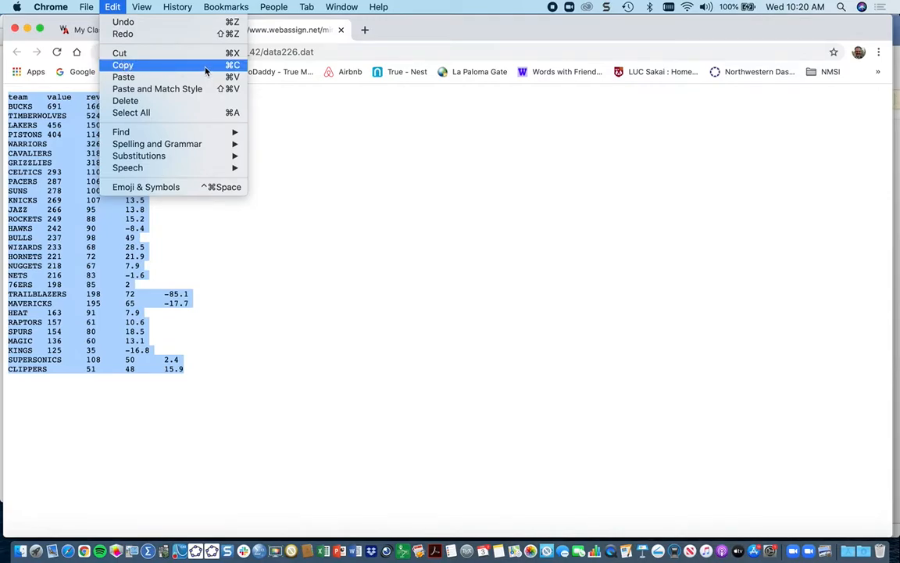
{"action": "left_click", "coordinate": [184, 62]}
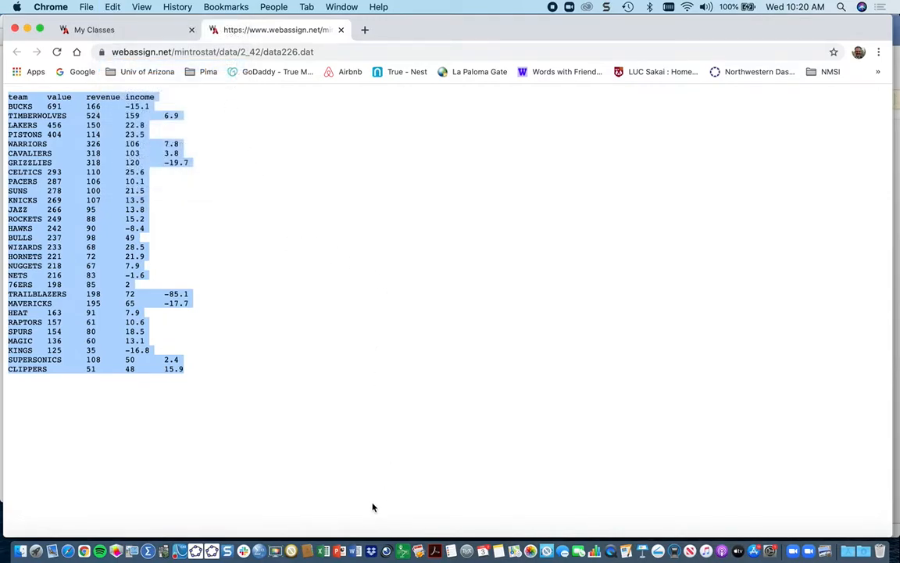
Step: Switch to Excel and create a new blank workbook
{"action": "left_click", "coordinate": [321, 539]}
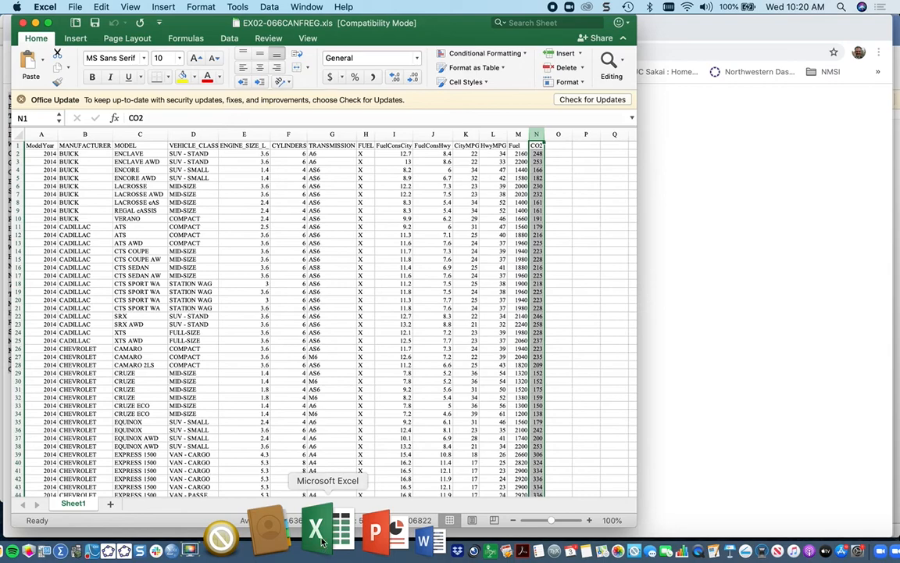
{"action": "left_click", "coordinate": [75, 6]}
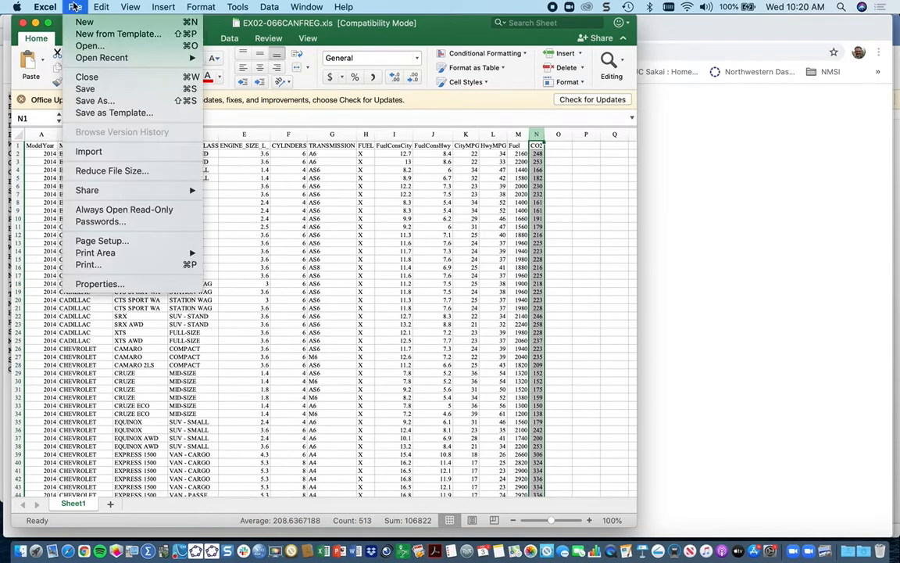
{"action": "left_click", "coordinate": [78, 23]}
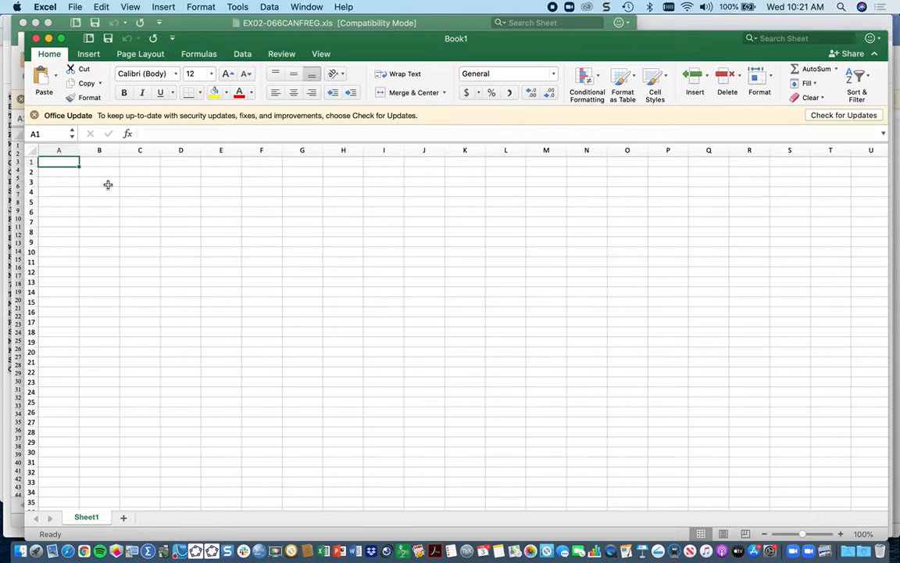
Step: Paste the copied team data into the sheet from cell A1 as Unicode Text using Paste Special
{"action": "key", "text": "super+v"}
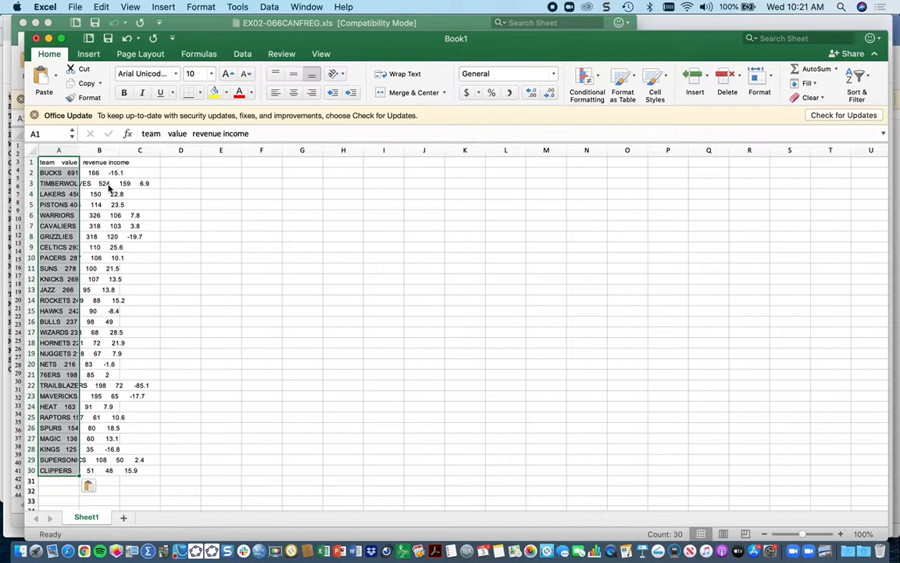
{"action": "key", "text": "super+z"}
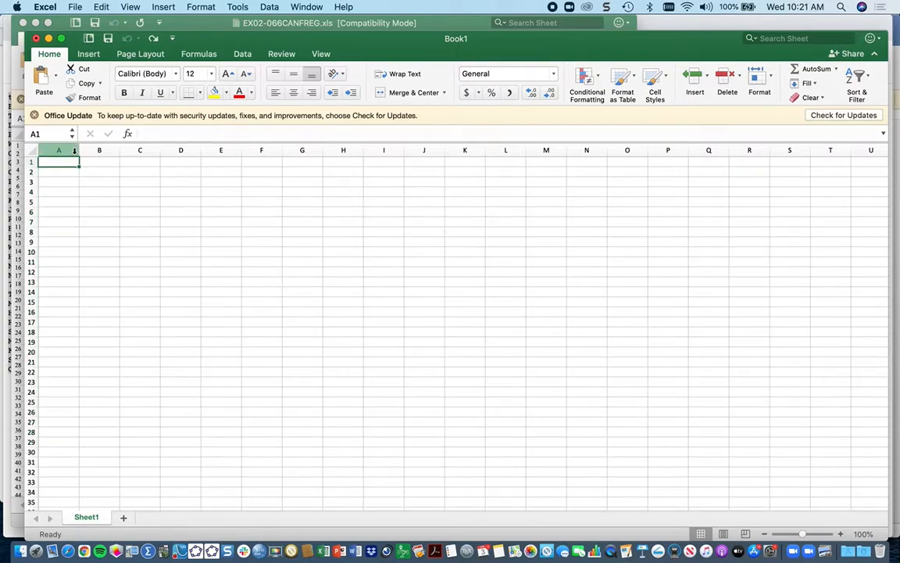
{"action": "left_click", "coordinate": [101, 8]}
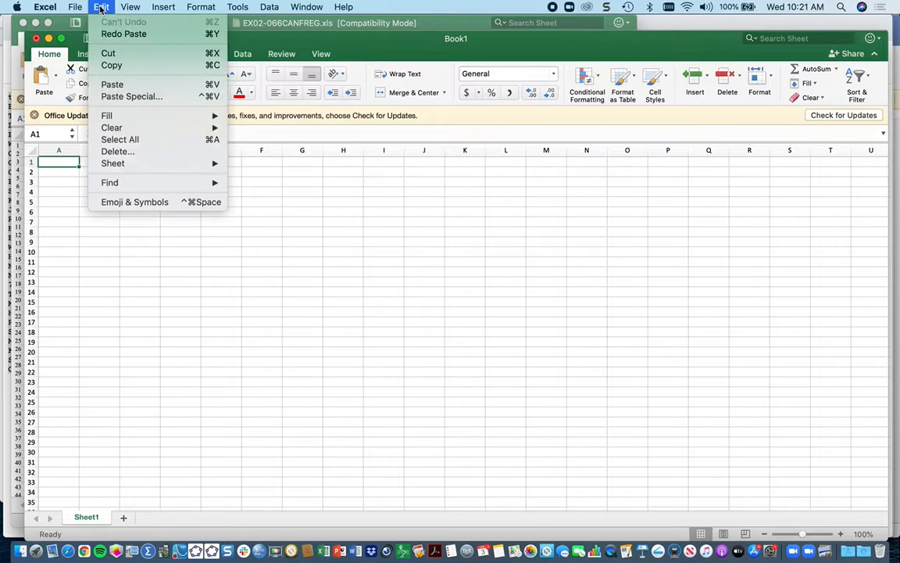
{"action": "left_click", "coordinate": [117, 96]}
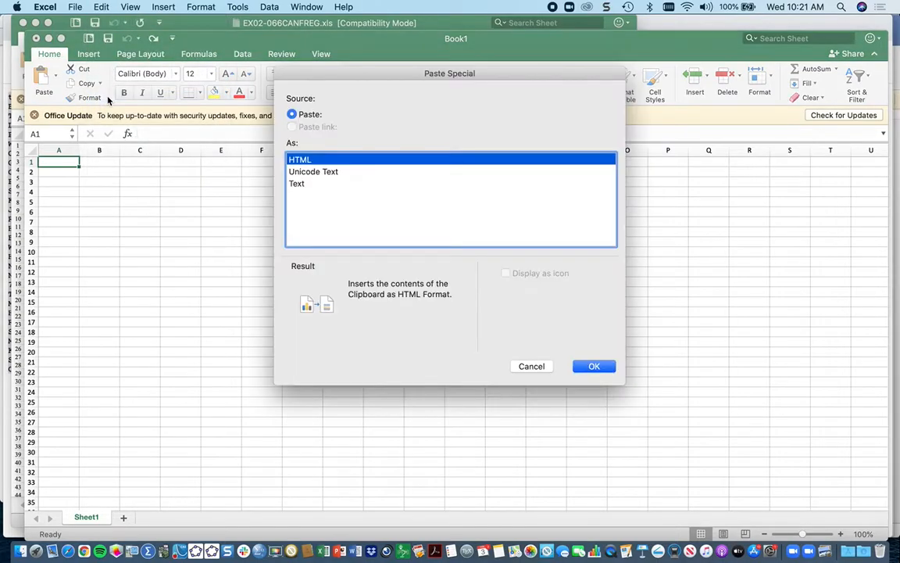
{"action": "left_click", "coordinate": [307, 172]}
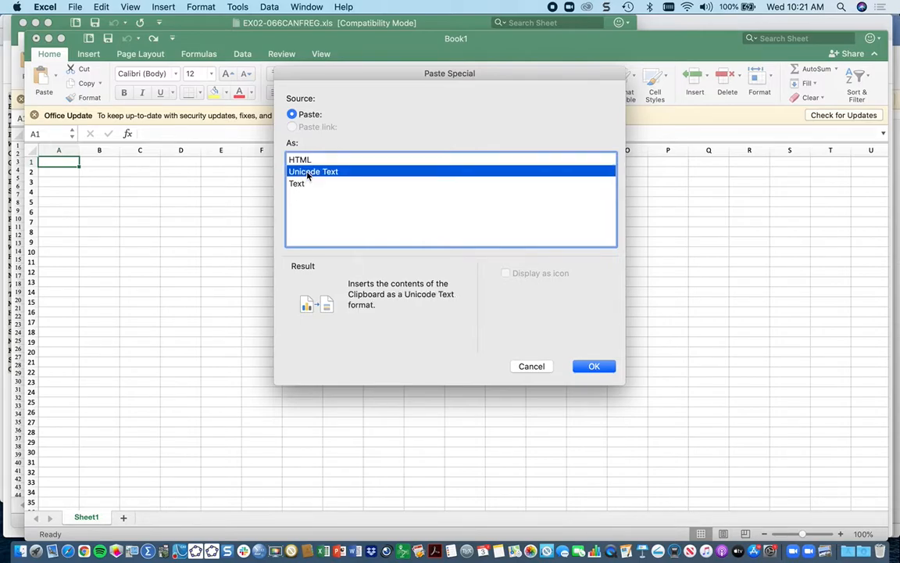
{"action": "left_click", "coordinate": [592, 368]}
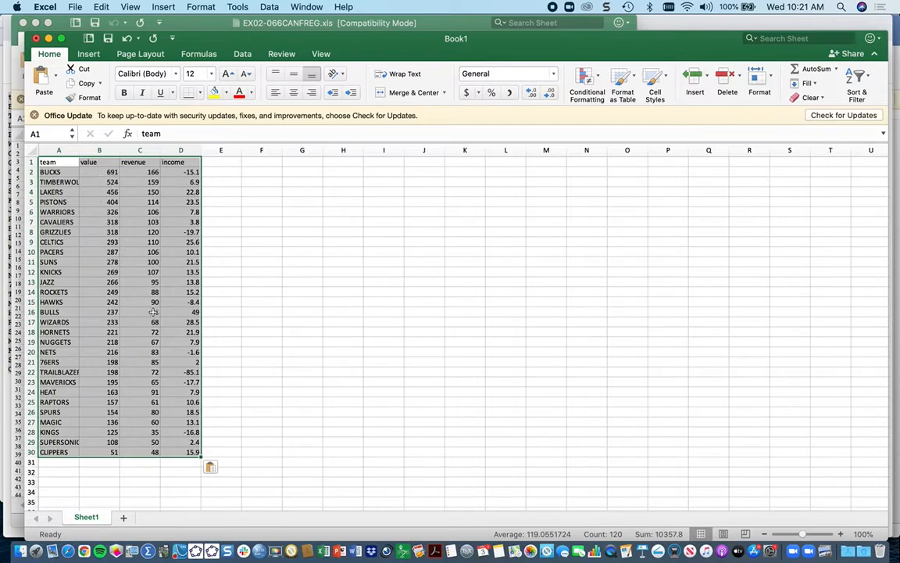
{"action": "left_click", "coordinate": [376, 321]}
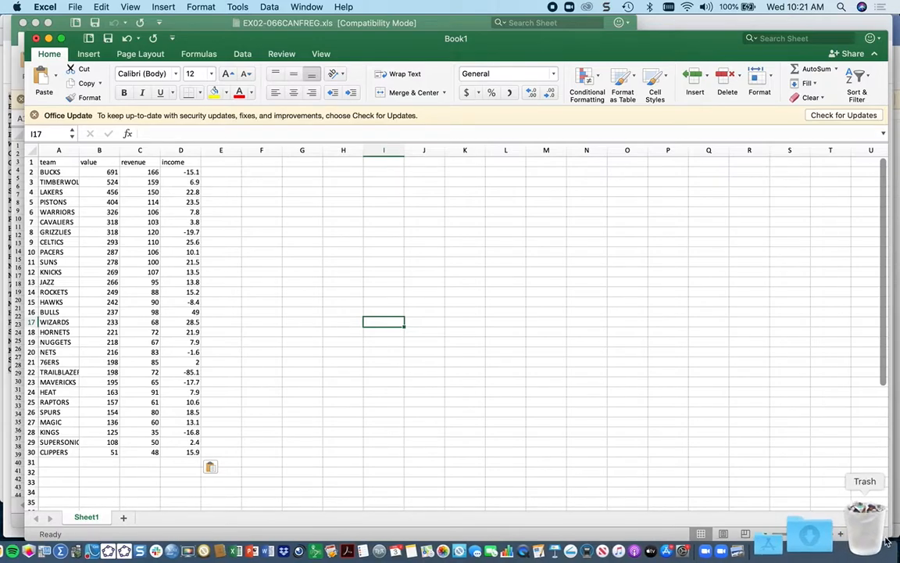
Step: Shrink the Book1 window and place it on the right half of the screen, and minimize the EX02-066CANFREG.xls workbook
{"action": "left_click_drag", "start_coordinate": [888, 538], "coordinate": [380, 503]}
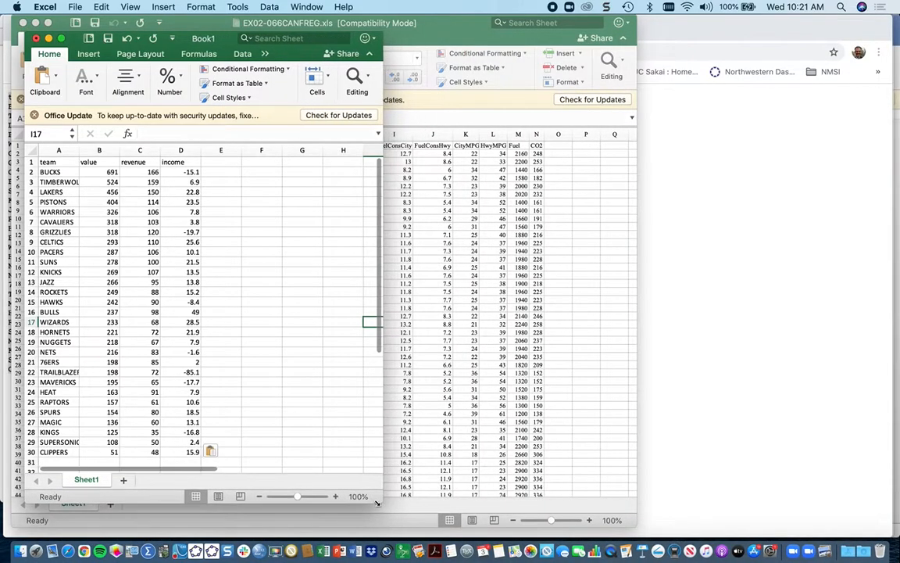
{"action": "left_click_drag", "start_coordinate": [227, 41], "coordinate": [734, 25]}
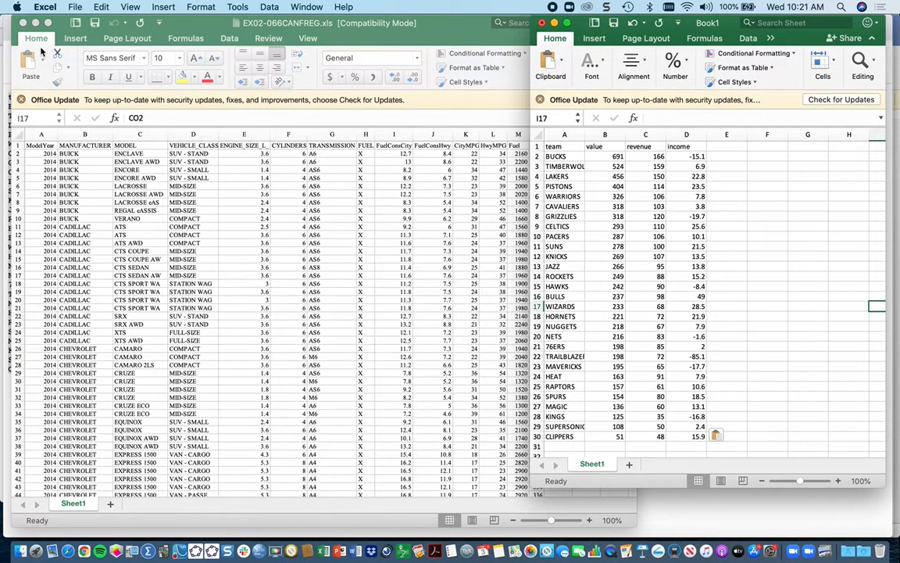
{"action": "left_click", "coordinate": [35, 23]}
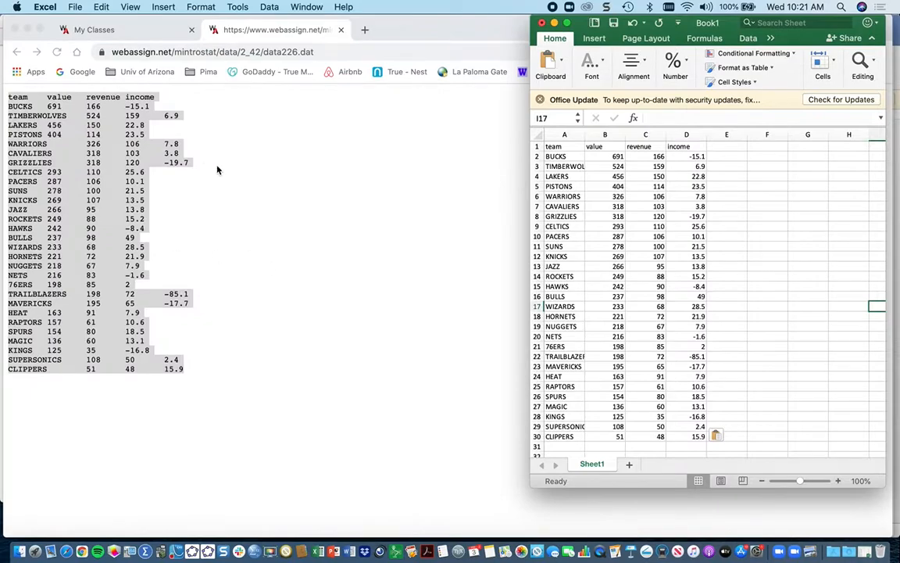
{"action": "left_click", "coordinate": [306, 7]}
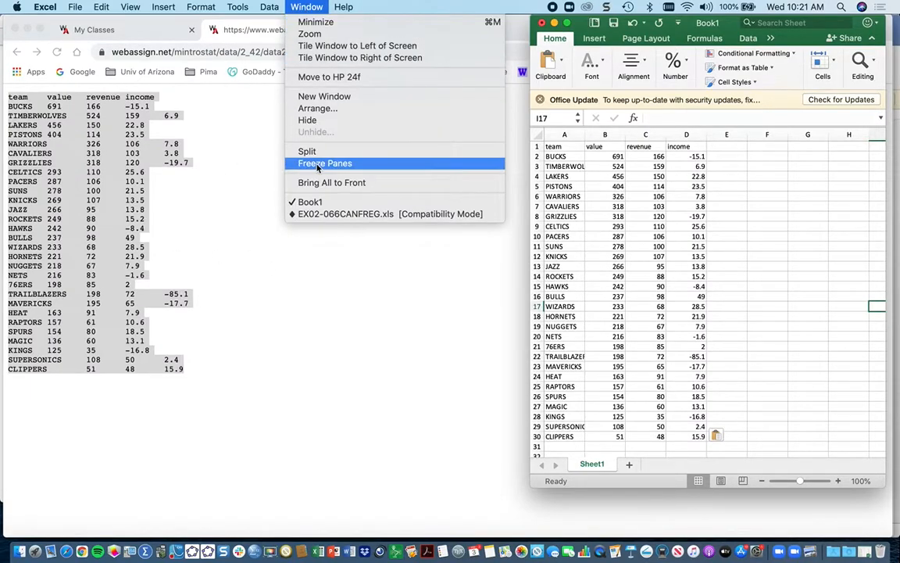
{"action": "left_click", "coordinate": [316, 204]}
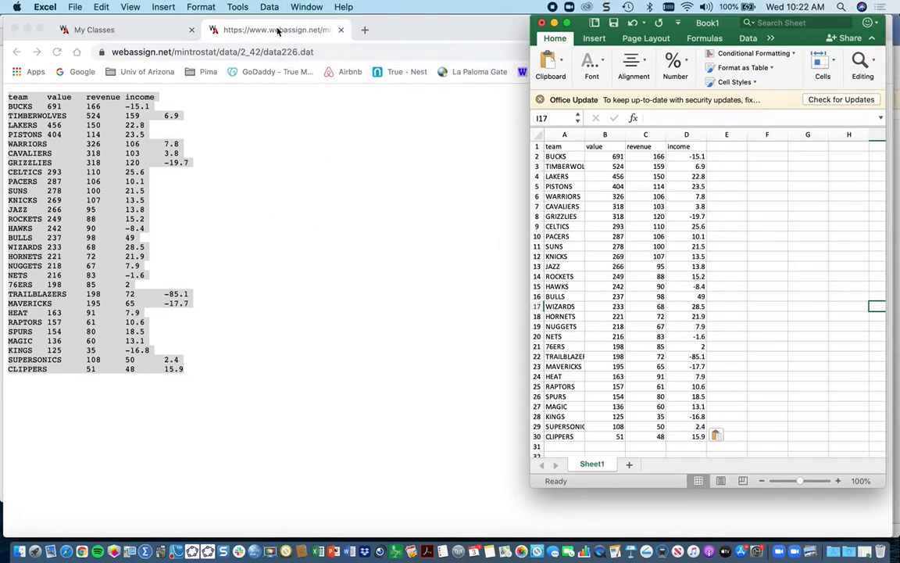
{"action": "left_click", "coordinate": [308, 6]}
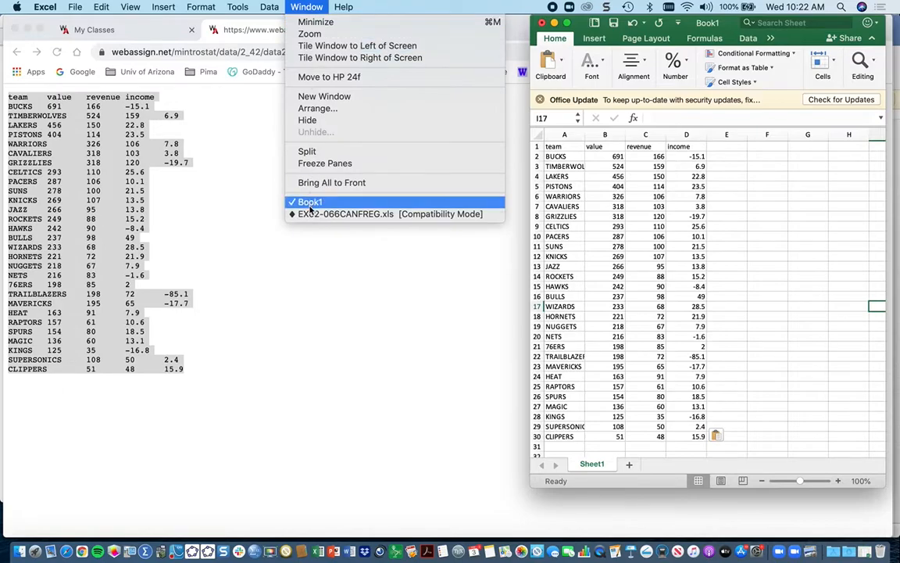
{"action": "left_click", "coordinate": [281, 187]}
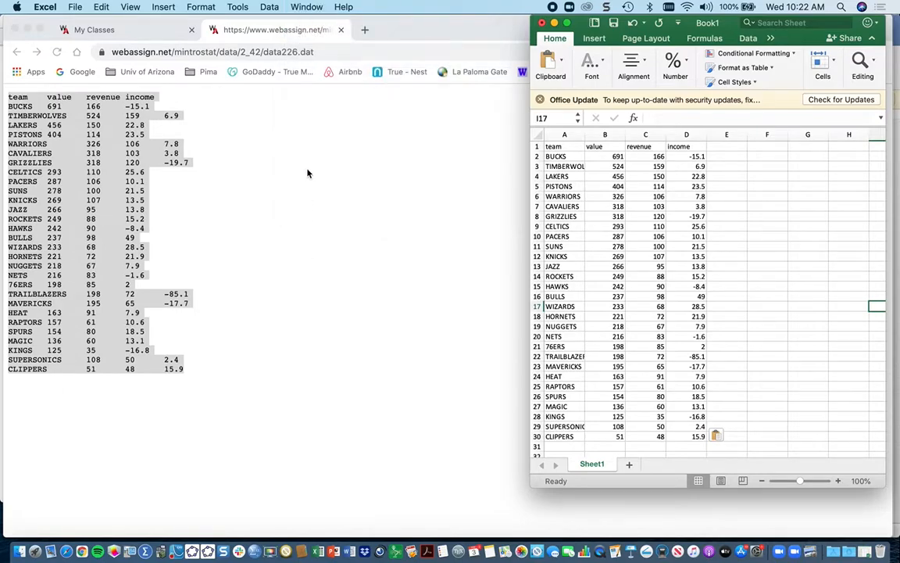
Step: Bring Chrome's Assignment Previewer window forward and show the Book1 workbook in Excel beside it
{"action": "left_click", "coordinate": [307, 190]}
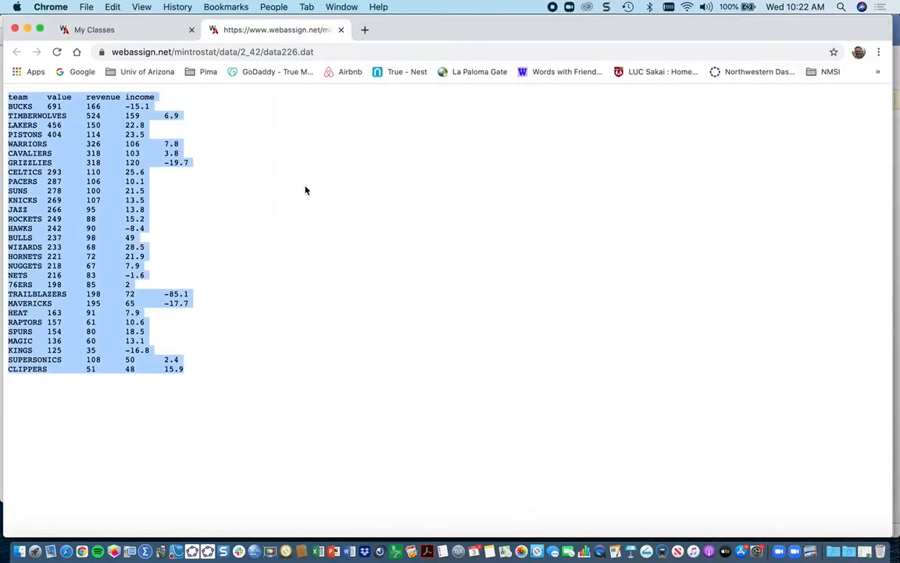
{"action": "left_click", "coordinate": [341, 7]}
{"action": "left_click", "coordinate": [344, 179]}
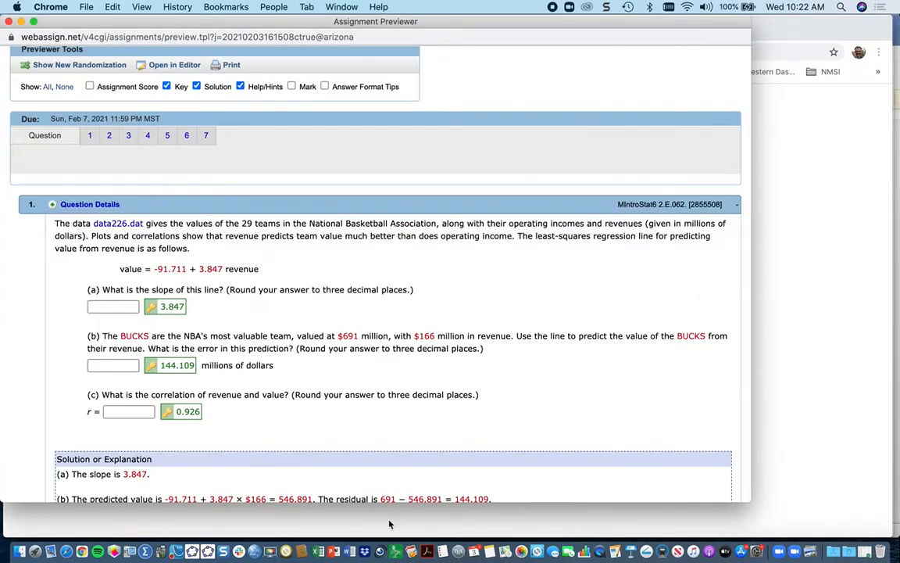
{"action": "left_click", "coordinate": [316, 545]}
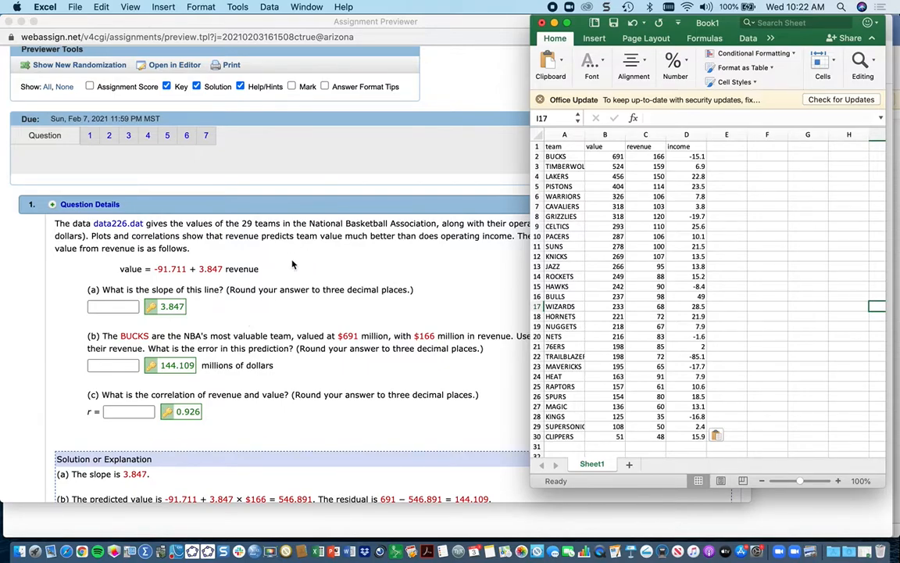
Step: Look through assignment questions 2 to 4, including the tutorial exercise on predicting CO2 emissions from highway fuel consumption
{"action": "scroll", "coordinate": [284, 305], "scroll_direction": "down", "scroll_amount": 12}
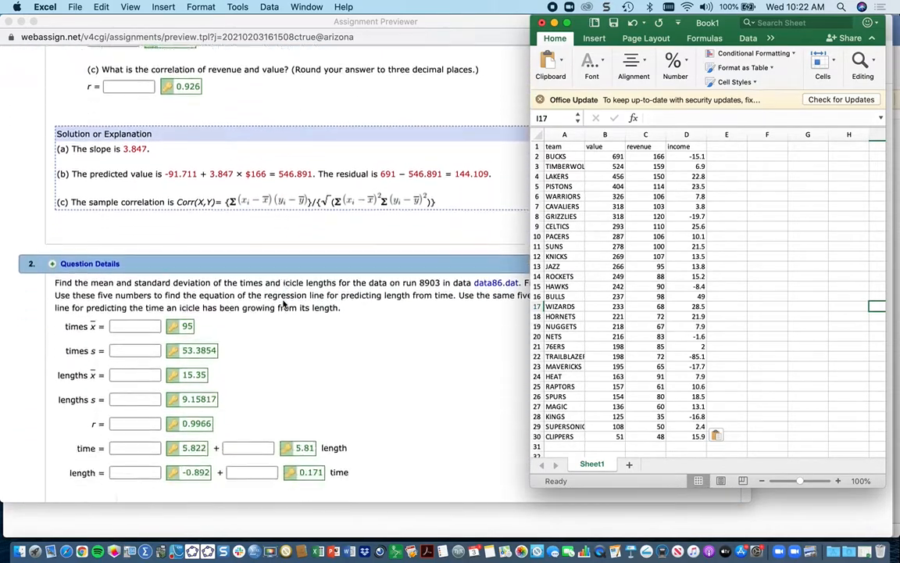
{"action": "scroll", "coordinate": [283, 305], "scroll_direction": "down", "scroll_amount": 2}
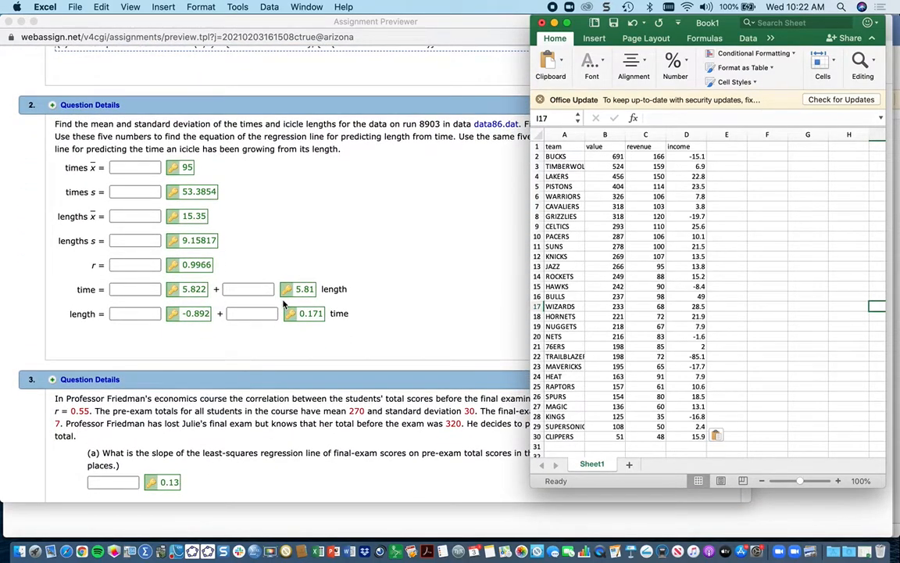
{"action": "scroll", "coordinate": [283, 305], "scroll_direction": "down", "scroll_amount": 1}
{"action": "scroll", "coordinate": [284, 305], "scroll_direction": "down", "scroll_amount": 20}
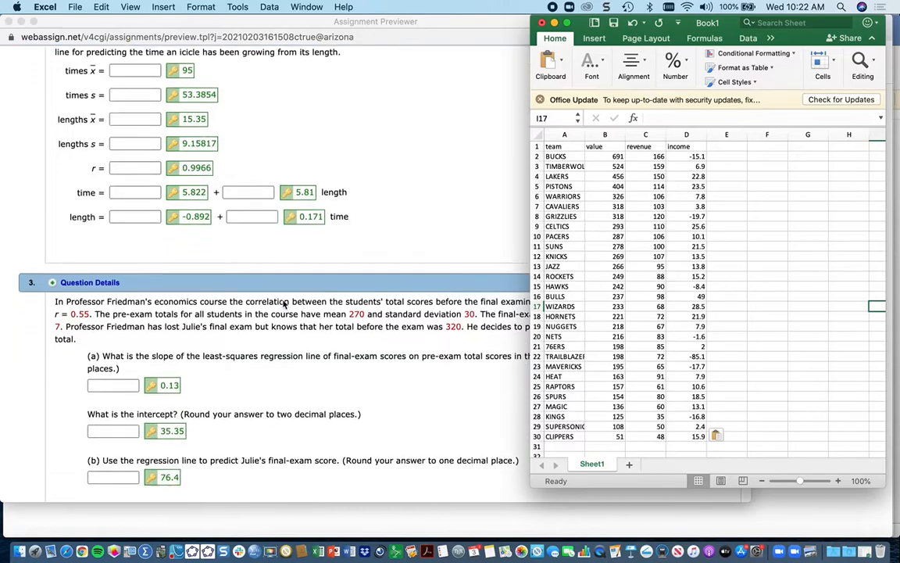
{"action": "scroll", "coordinate": [283, 305], "scroll_direction": "down", "scroll_amount": 20}
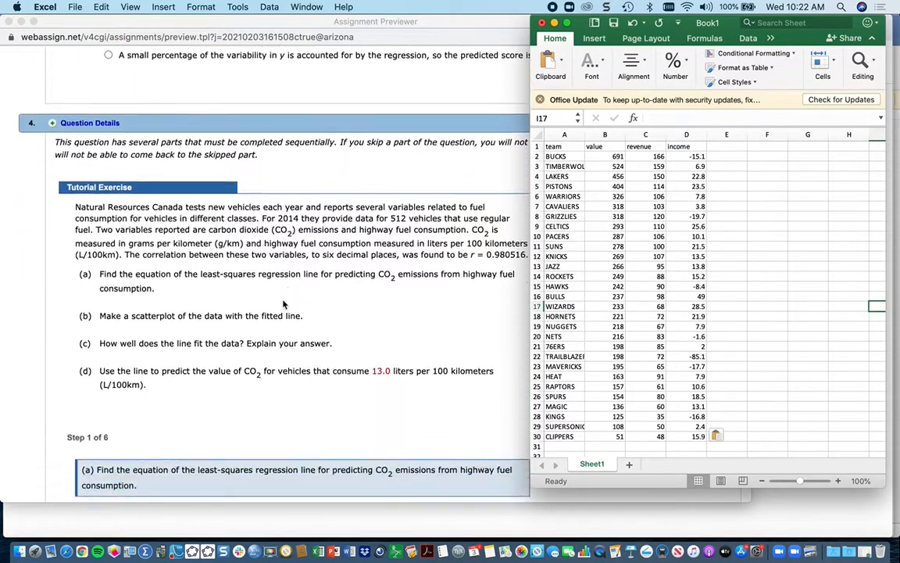
{"action": "scroll", "coordinate": [284, 305], "scroll_direction": "down", "scroll_amount": 5}
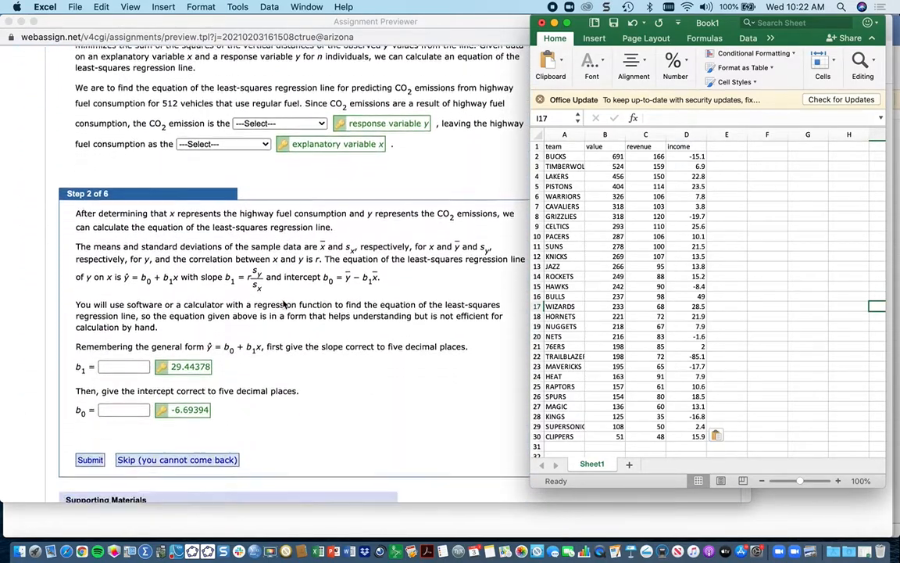
{"action": "scroll", "coordinate": [284, 305], "scroll_direction": "up", "scroll_amount": 20}
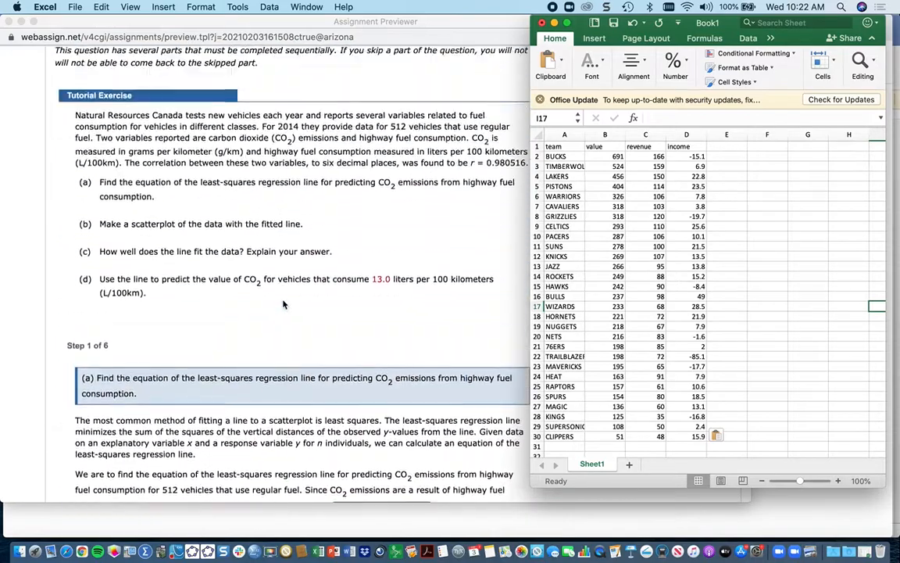
{"action": "scroll", "coordinate": [283, 305], "scroll_direction": "up", "scroll_amount": 1}
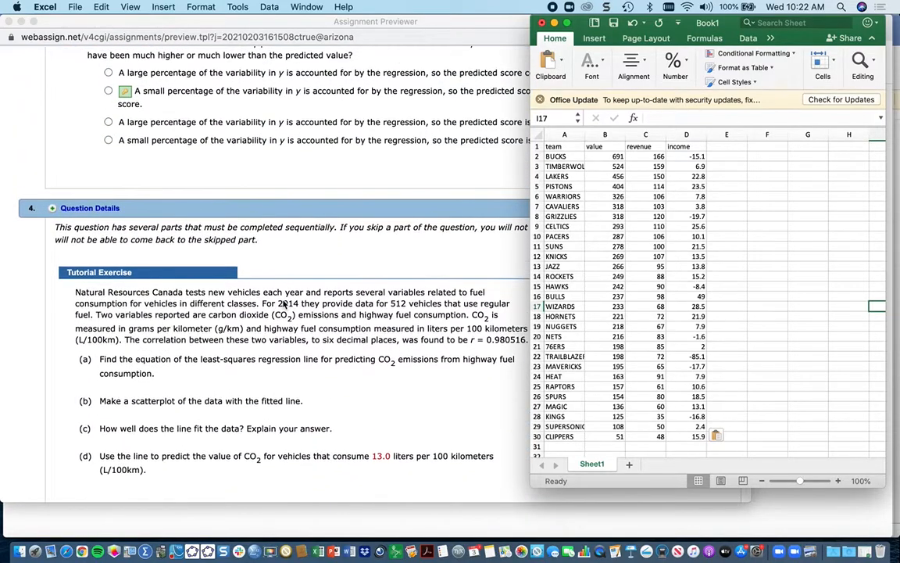
Step: Return to assignment question 1 on the NBA team data, and move the Book1 window to the left side of the screen and widen it
{"action": "scroll", "coordinate": [283, 305], "scroll_direction": "up", "scroll_amount": 20}
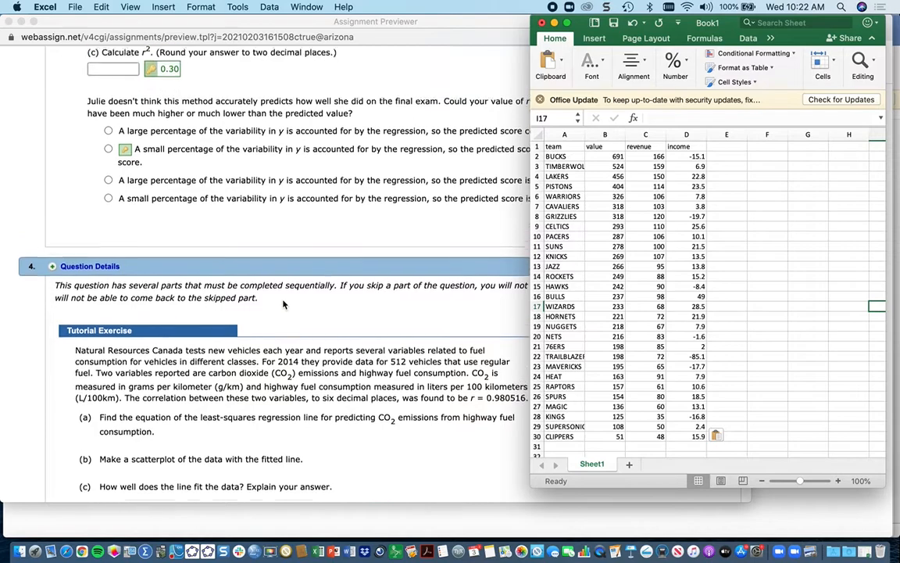
{"action": "scroll", "coordinate": [285, 305], "scroll_direction": "up", "scroll_amount": 10}
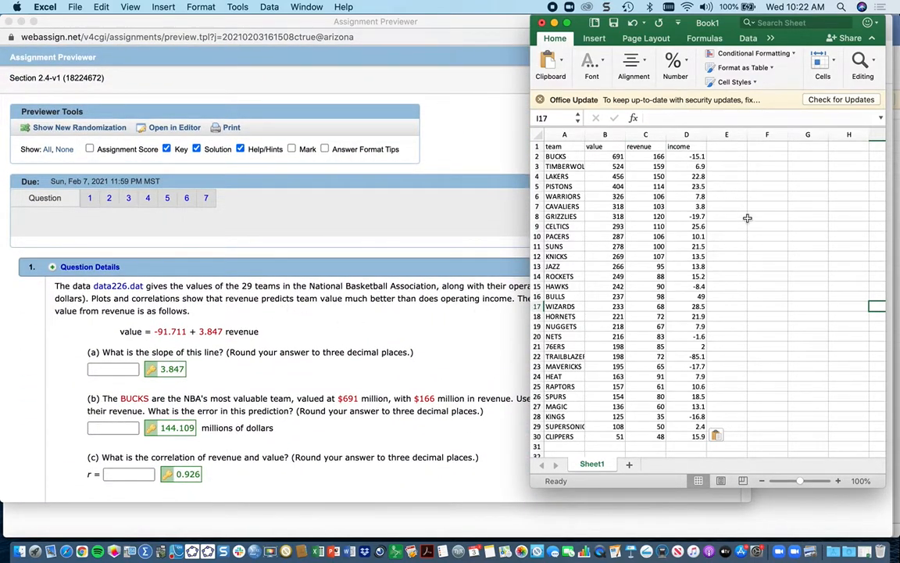
{"action": "mouse_move", "coordinate": [731, 25]}
{"action": "left_mouse_down"}
{"action": "mouse_move", "coordinate": [697, 39]}
{"action": "mouse_move", "coordinate": [716, 31]}
{"action": "left_mouse_up"}
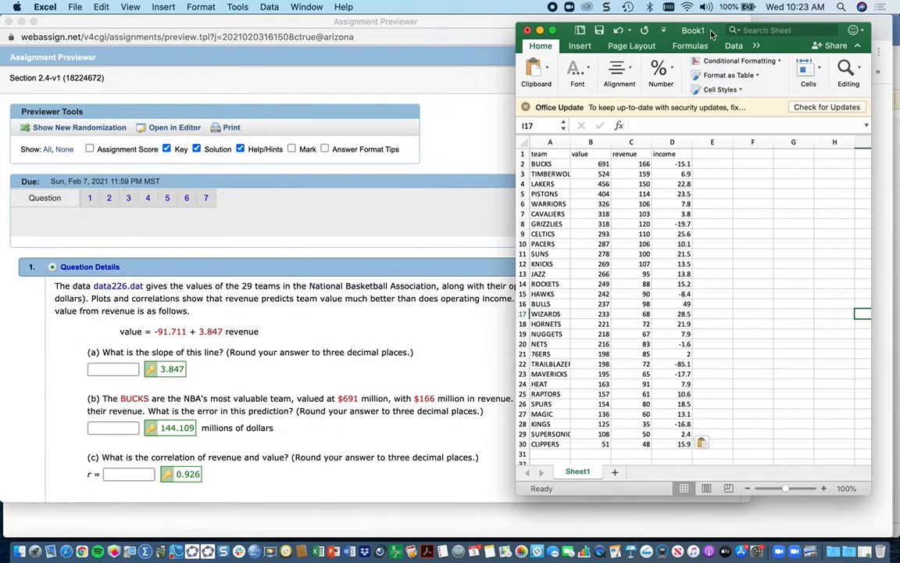
{"action": "left_click_drag", "start_coordinate": [716, 31], "coordinate": [218, 27]}
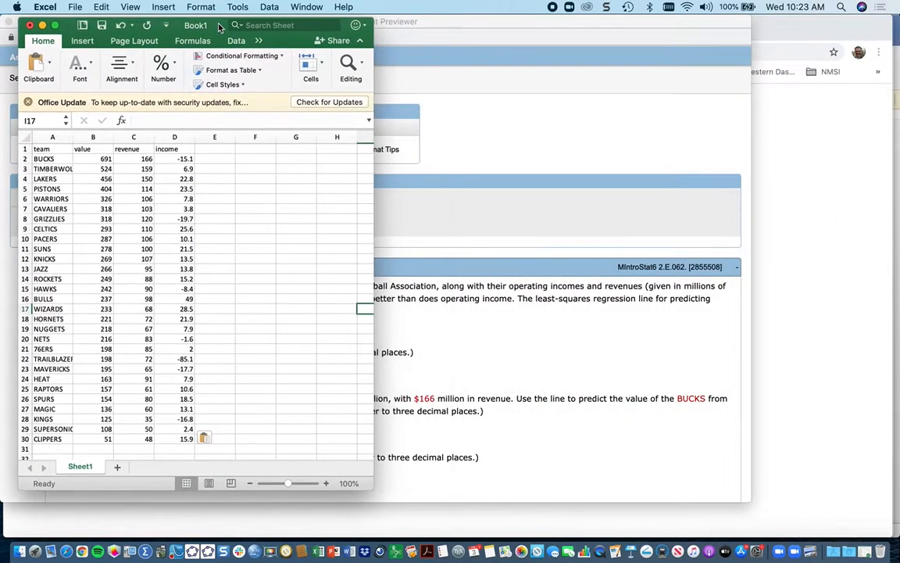
{"action": "left_click_drag", "start_coordinate": [373, 490], "coordinate": [833, 483]}
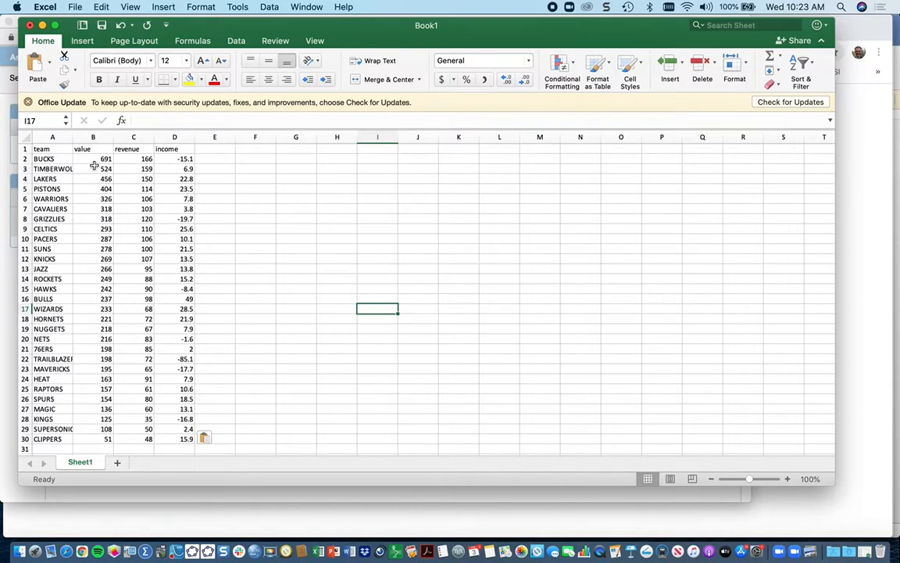
Step: Insert a markers-only scatter chart from the value and revenue data in B2:C30 and enlarge it toward the team table
{"action": "left_click_drag", "start_coordinate": [86, 159], "coordinate": [125, 421]}
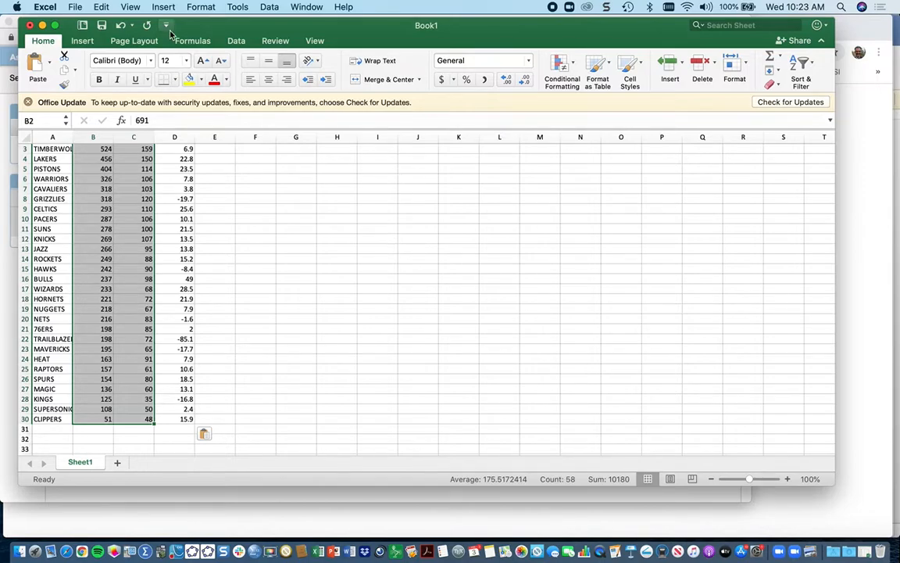
{"action": "left_click", "coordinate": [164, 7]}
{"action": "mouse_move", "coordinate": [170, 78]}
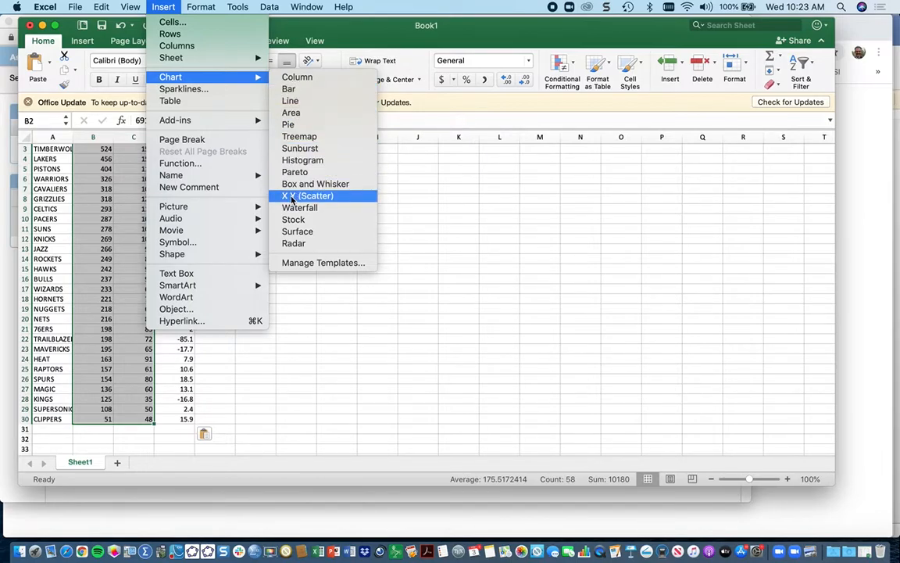
{"action": "left_click", "coordinate": [173, 9]}
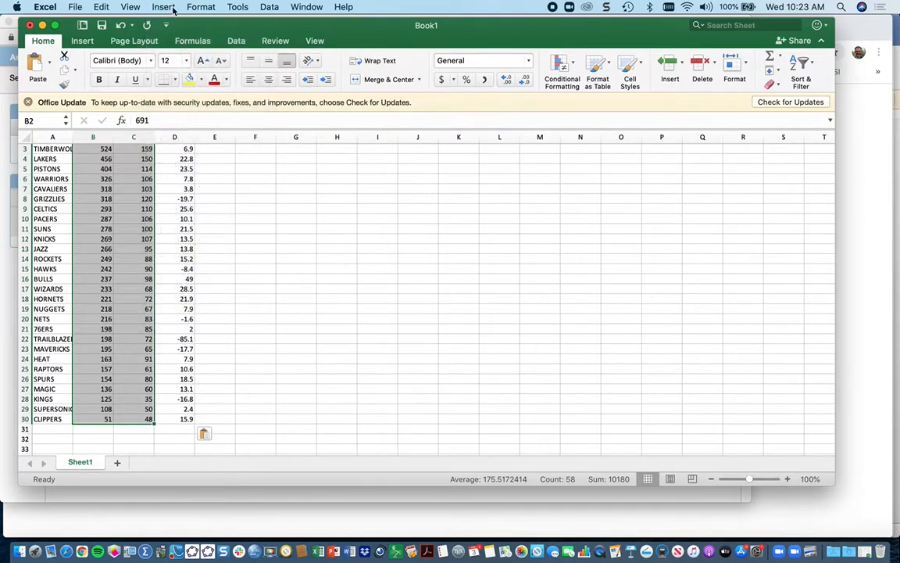
{"action": "left_click", "coordinate": [82, 41]}
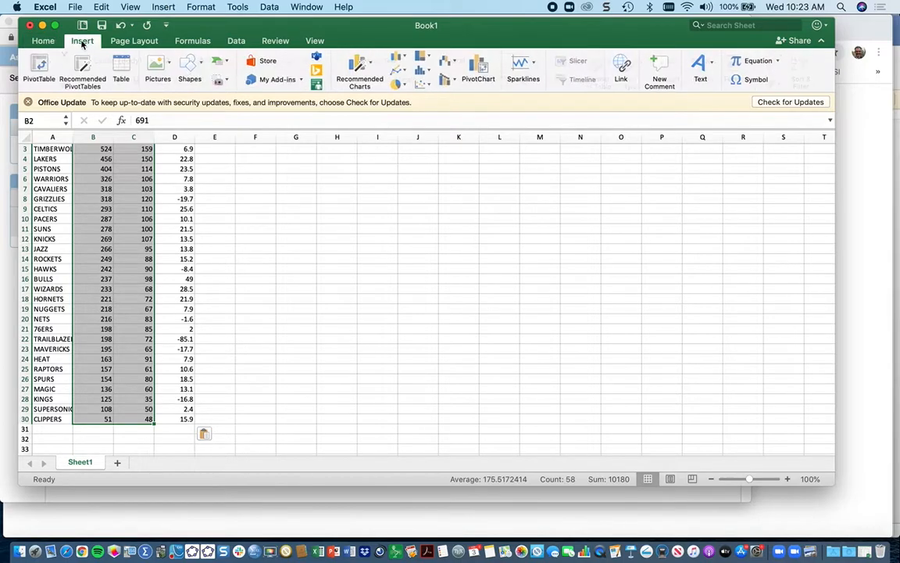
{"action": "mouse_move", "coordinate": [220, 25]}
{"action": "left_mouse_down"}
{"action": "mouse_move", "coordinate": [196, 34]}
{"action": "mouse_move", "coordinate": [211, 36]}
{"action": "left_mouse_up"}
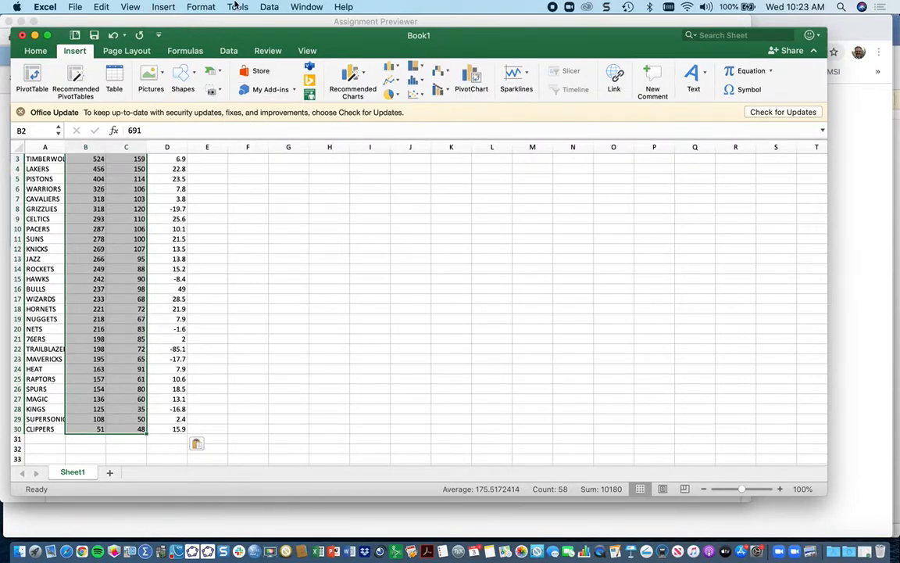
{"action": "left_click", "coordinate": [415, 94]}
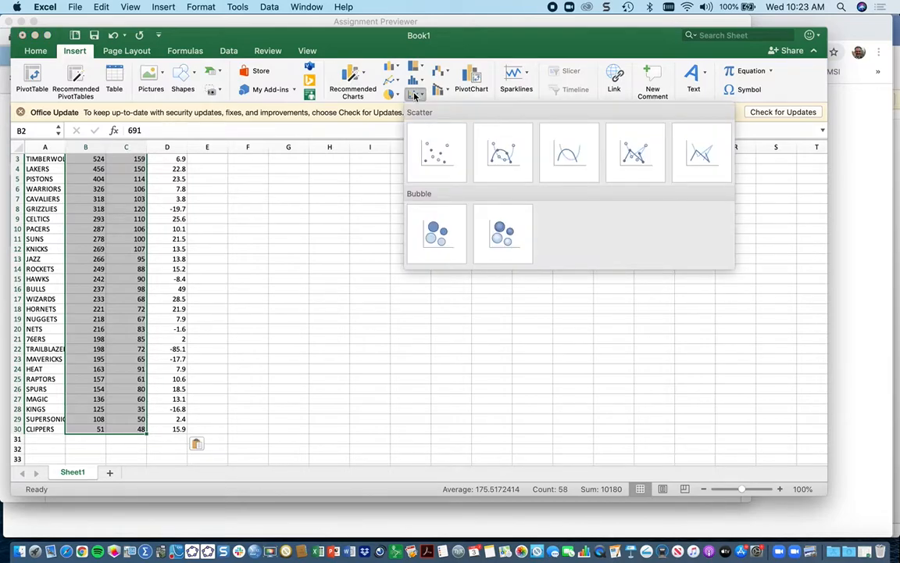
{"action": "left_click", "coordinate": [437, 155]}
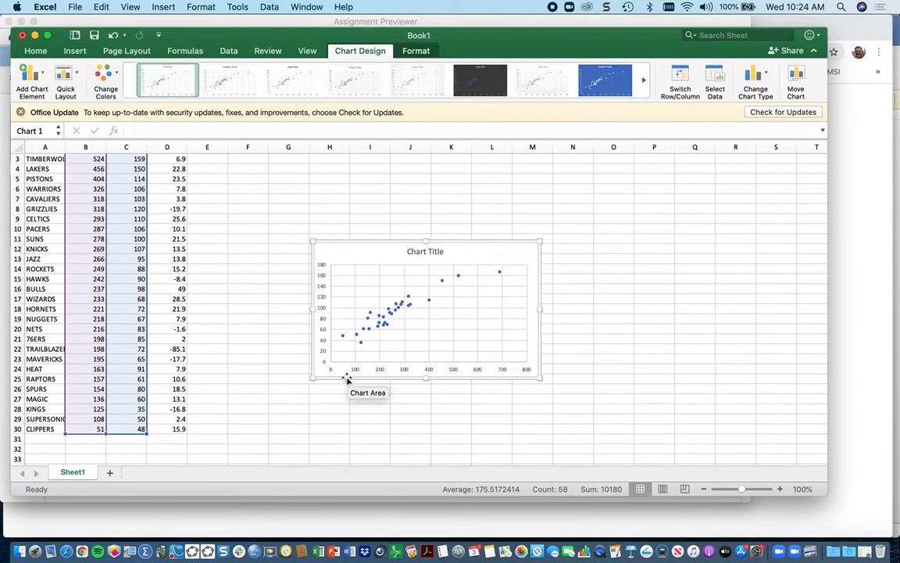
{"action": "left_click_drag", "start_coordinate": [312, 378], "coordinate": [245, 399]}
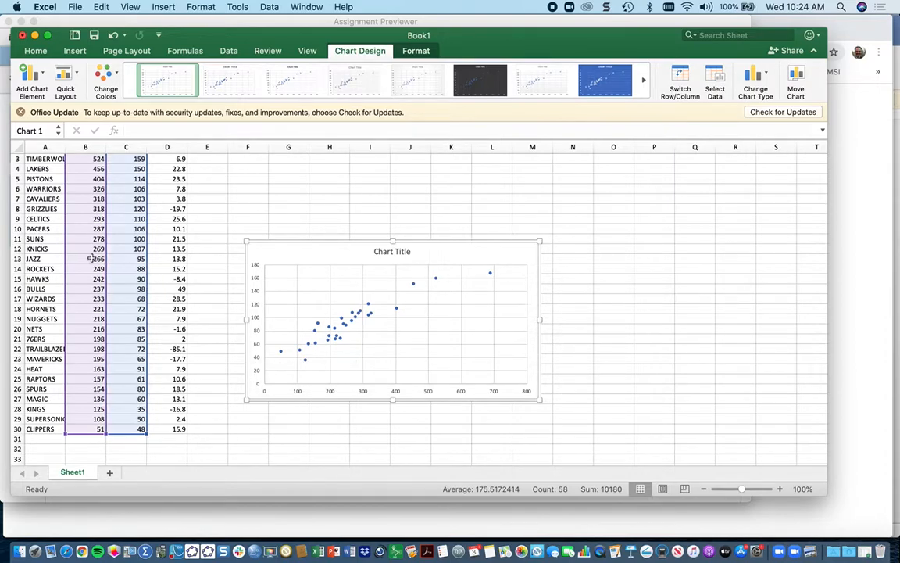
Step: Set the X values of the scatter chart's Series1 to the revenue data, =Sheet1!$C$2:$C$30
{"action": "scroll", "coordinate": [90, 258], "scroll_direction": "up", "scroll_amount": 2}
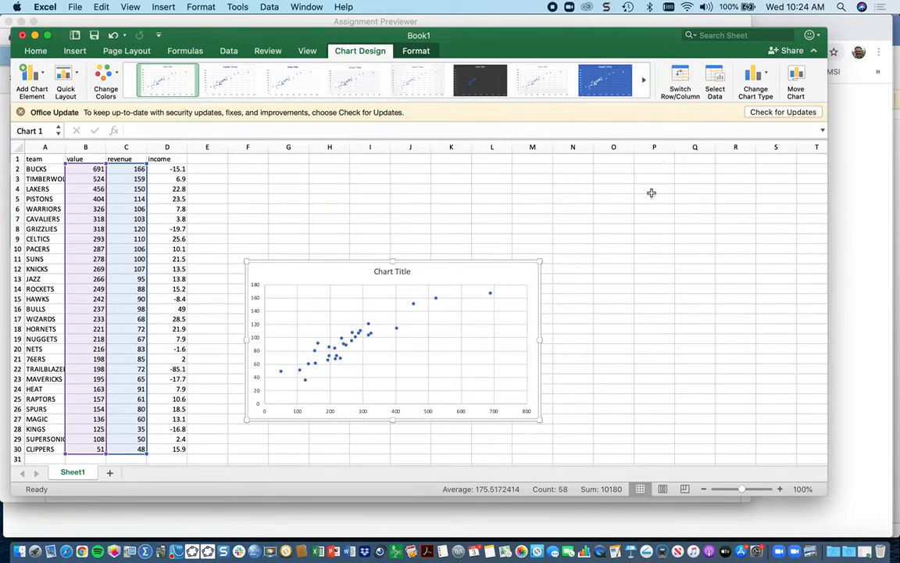
{"action": "left_click", "coordinate": [715, 79]}
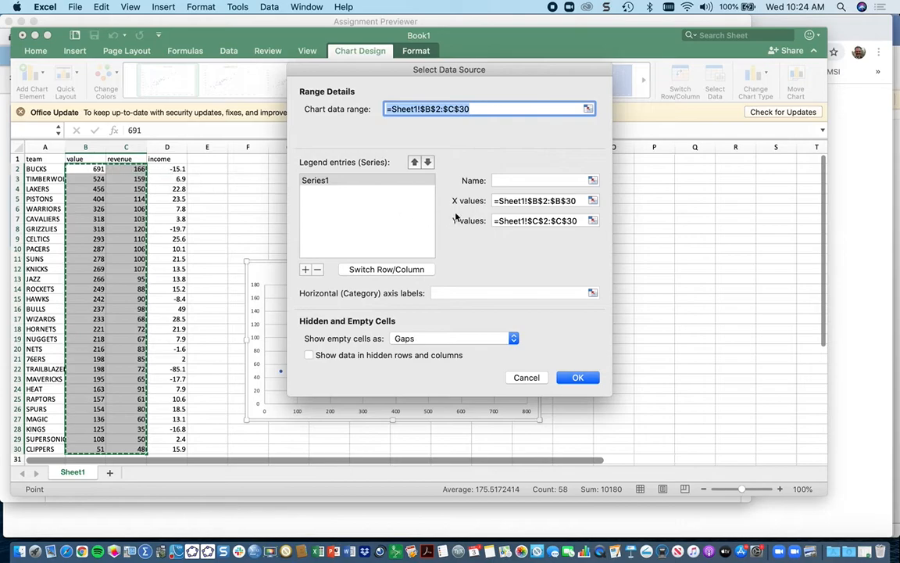
{"action": "left_click", "coordinate": [537, 201]}
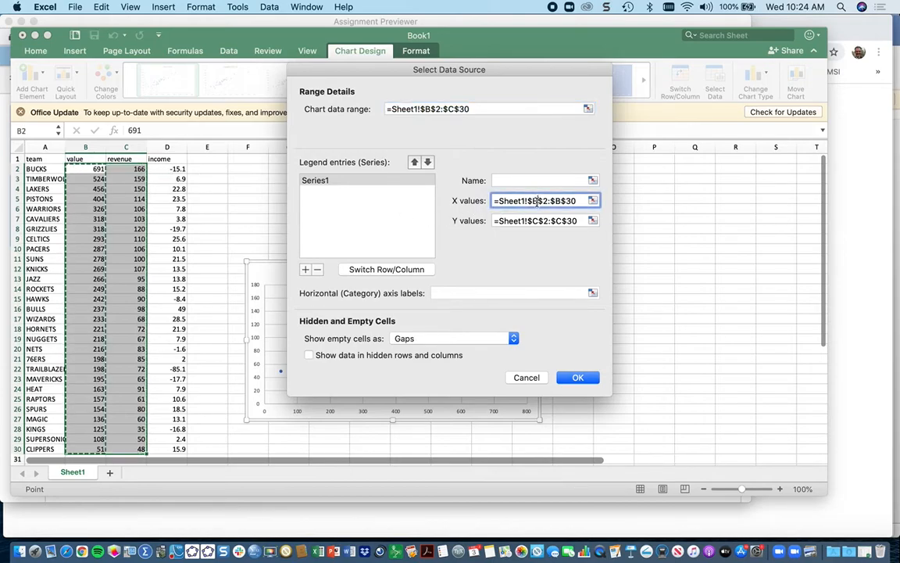
{"action": "key", "text": "BackSpace"}
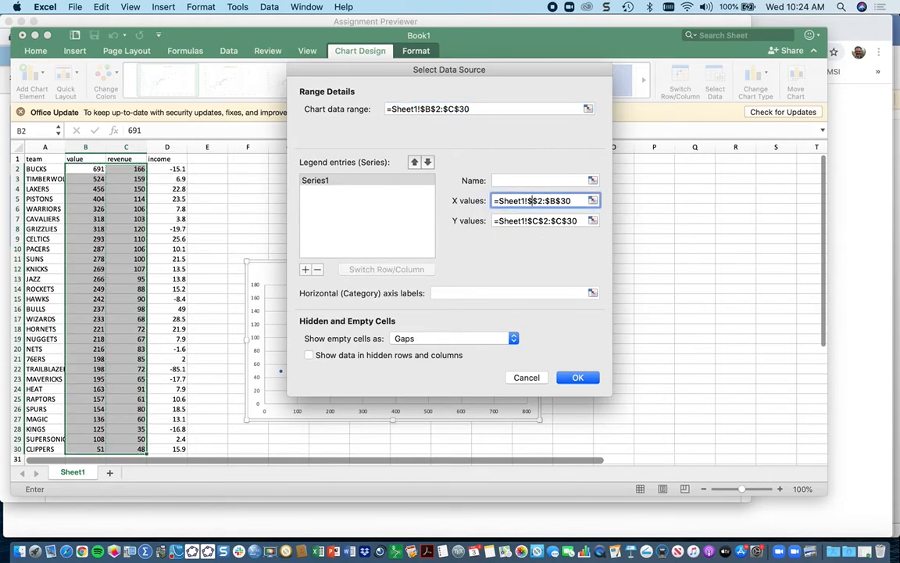
{"action": "type", "text": "c"}
{"action": "left_click", "coordinate": [560, 201]}
{"action": "key", "text": "BackSpace"}
{"action": "type", "text": "c"}
{"action": "left_click", "coordinate": [593, 201]}
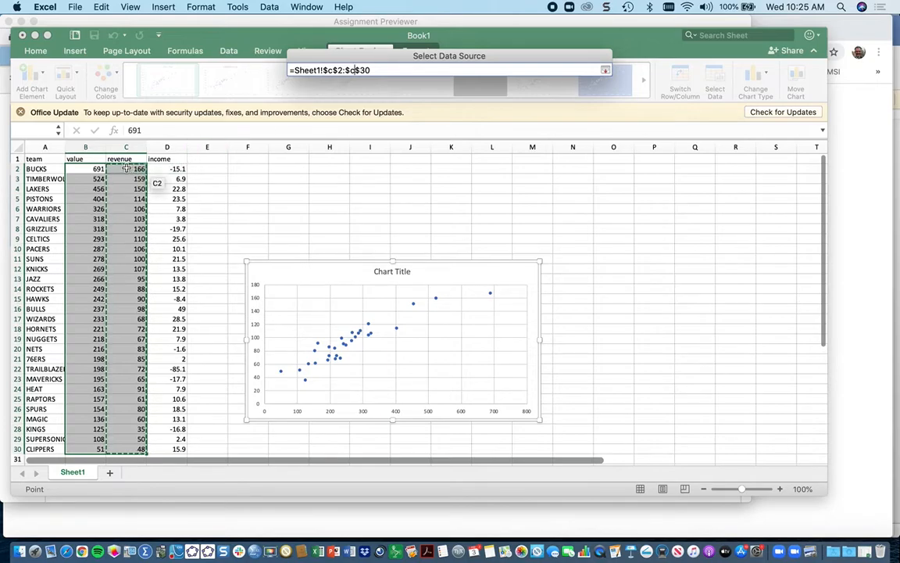
{"action": "left_click_drag", "start_coordinate": [125, 168], "coordinate": [119, 451]}
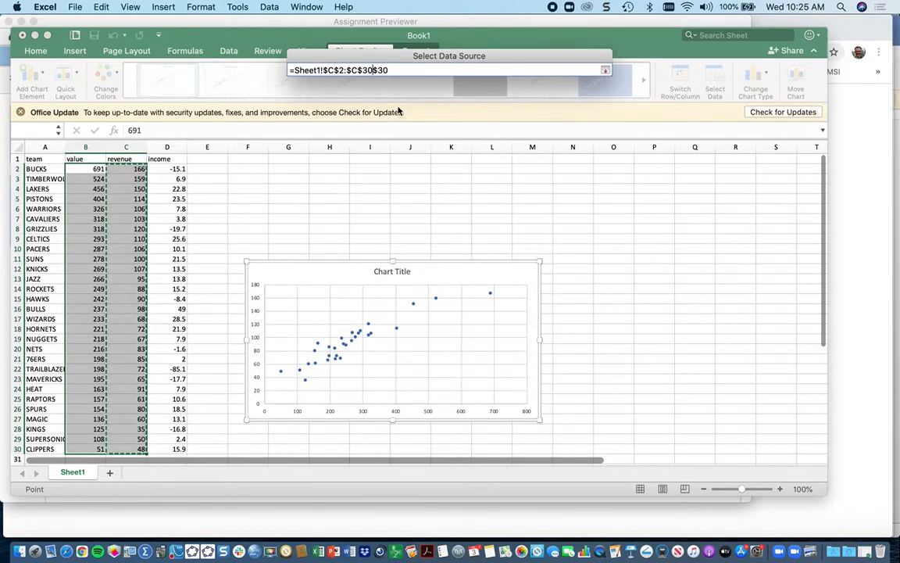
{"action": "left_click_drag", "start_coordinate": [394, 70], "coordinate": [280, 68]}
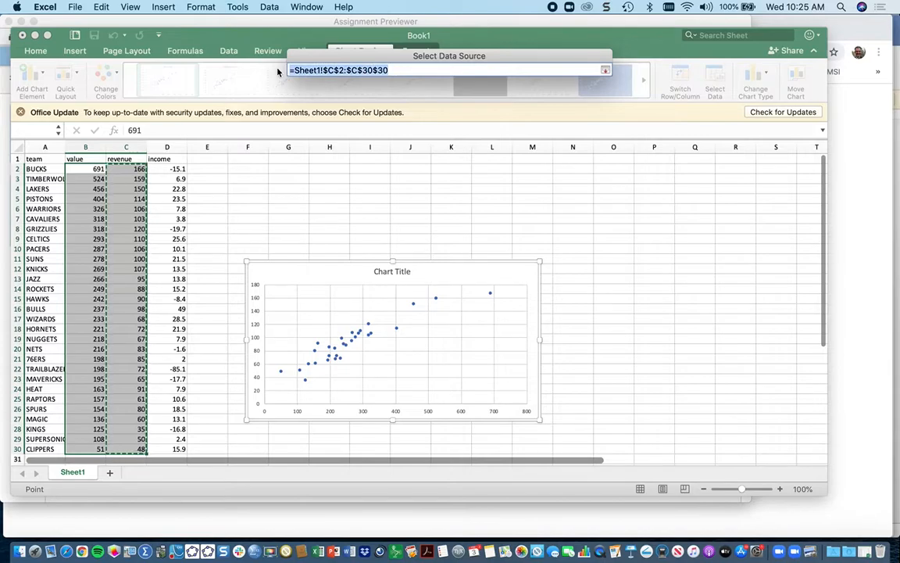
{"action": "key", "text": "BackSpace"}
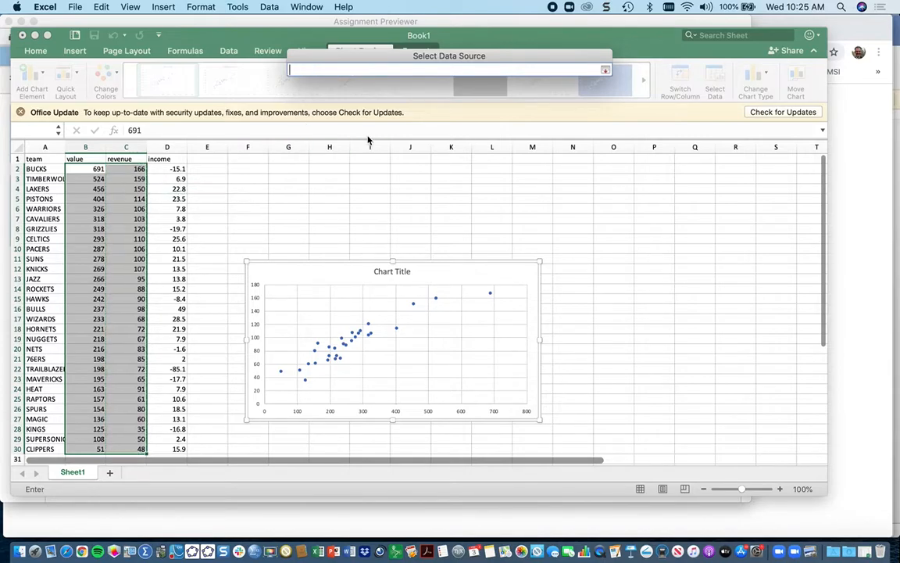
{"action": "left_click_drag", "start_coordinate": [129, 169], "coordinate": [115, 447]}
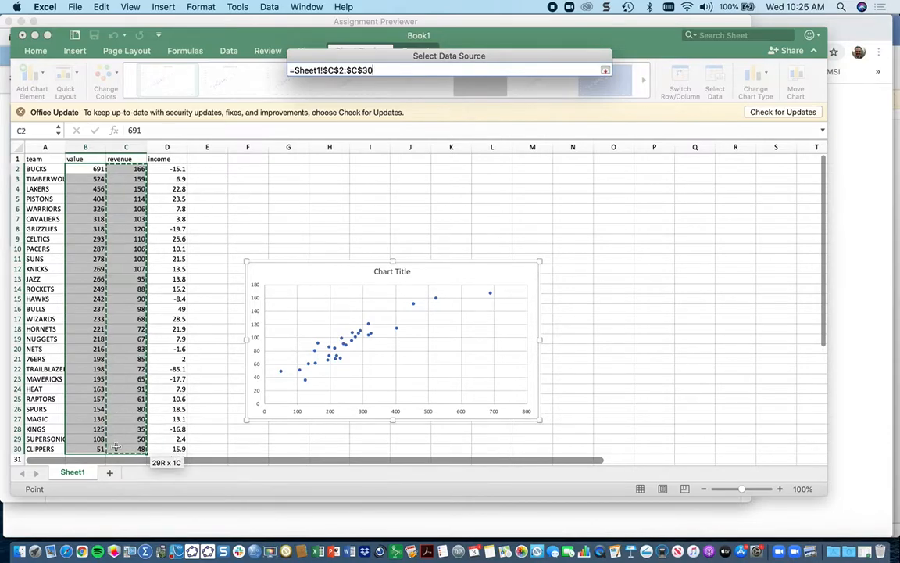
{"action": "key", "text": "Return"}
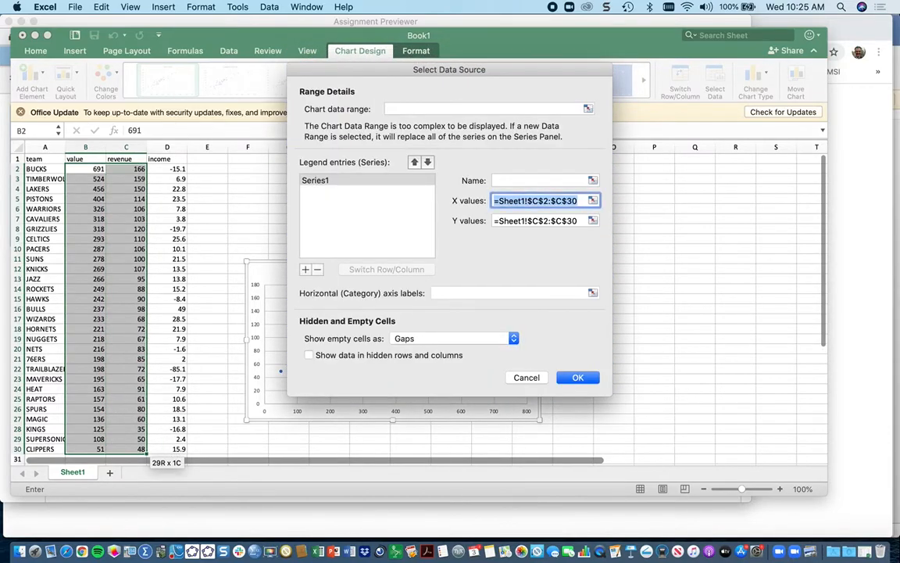
Step: Set the Y values of Series1 to the team value data, =Sheet1!$B$2:$B$30, and apply the data source changes
{"action": "left_click", "coordinate": [581, 222]}
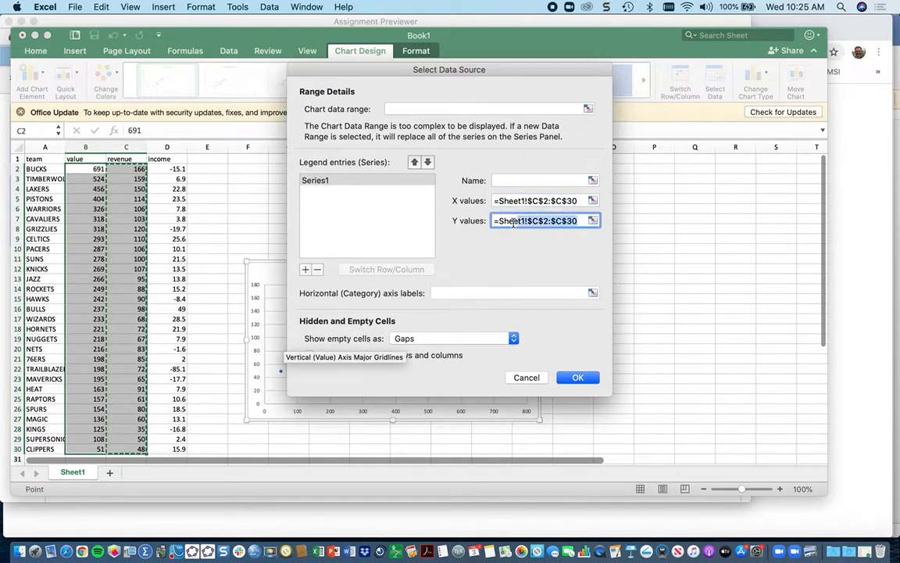
{"action": "left_click", "coordinate": [592, 221]}
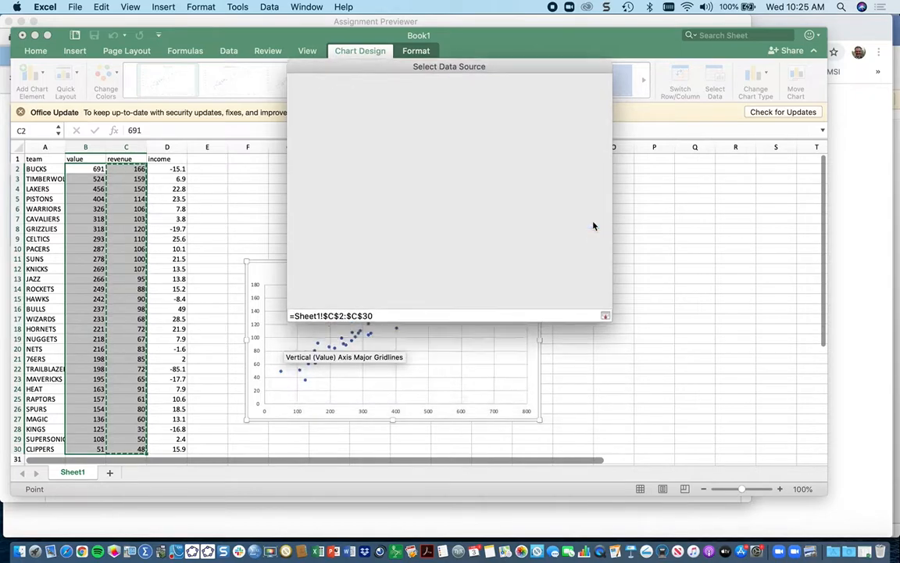
{"action": "left_click_drag", "start_coordinate": [90, 169], "coordinate": [87, 452]}
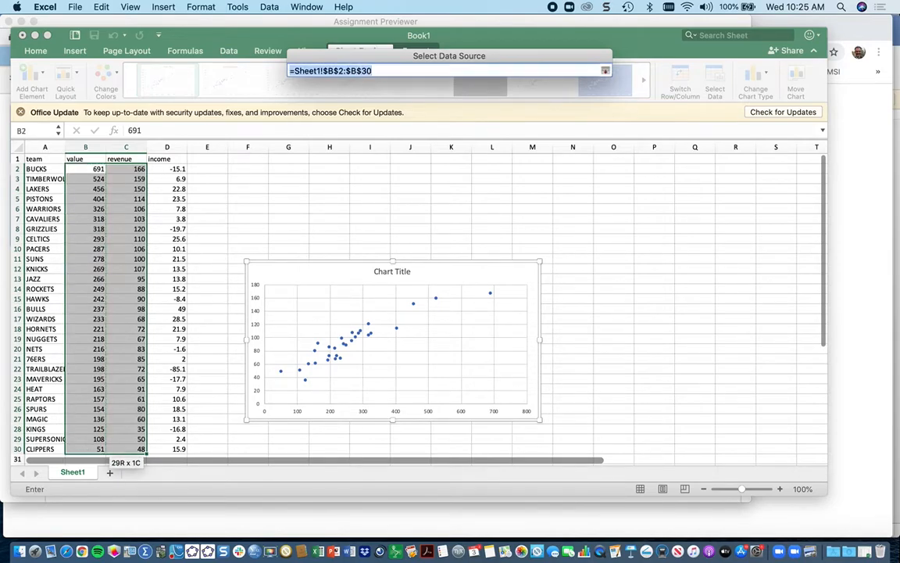
{"action": "key", "text": "Return"}
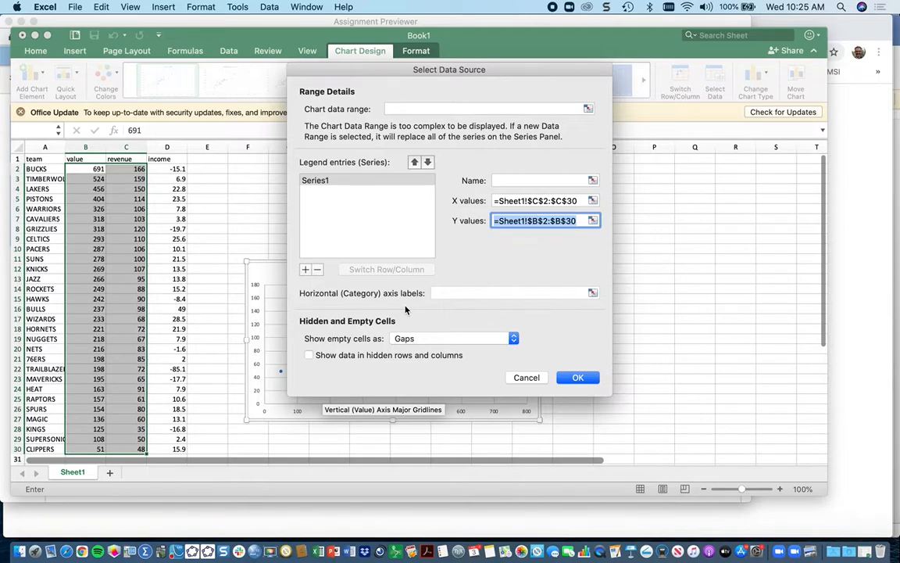
{"action": "left_click", "coordinate": [578, 378]}
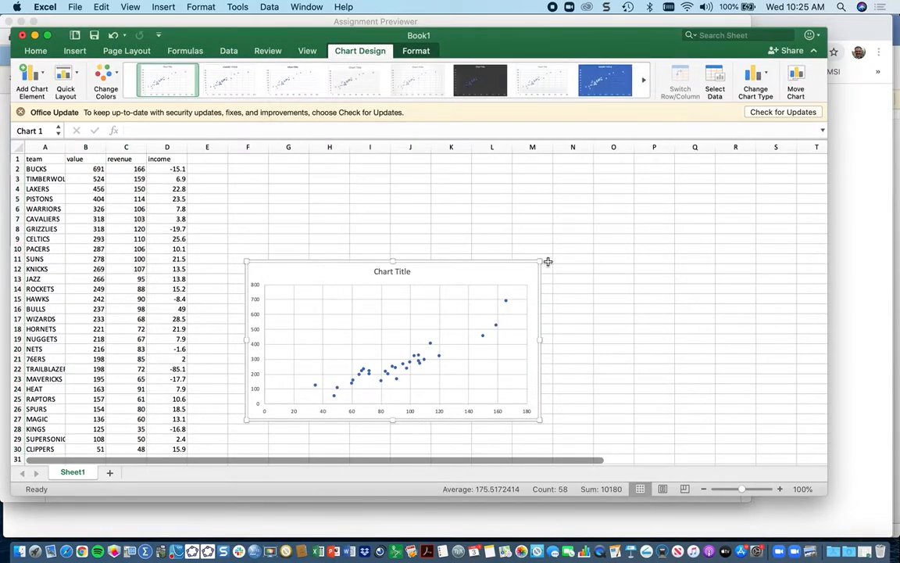
Step: Enlarge the scatter chart upward to about row 3 and add a linear trendline to its data points
{"action": "left_click_drag", "start_coordinate": [539, 260], "coordinate": [582, 177]}
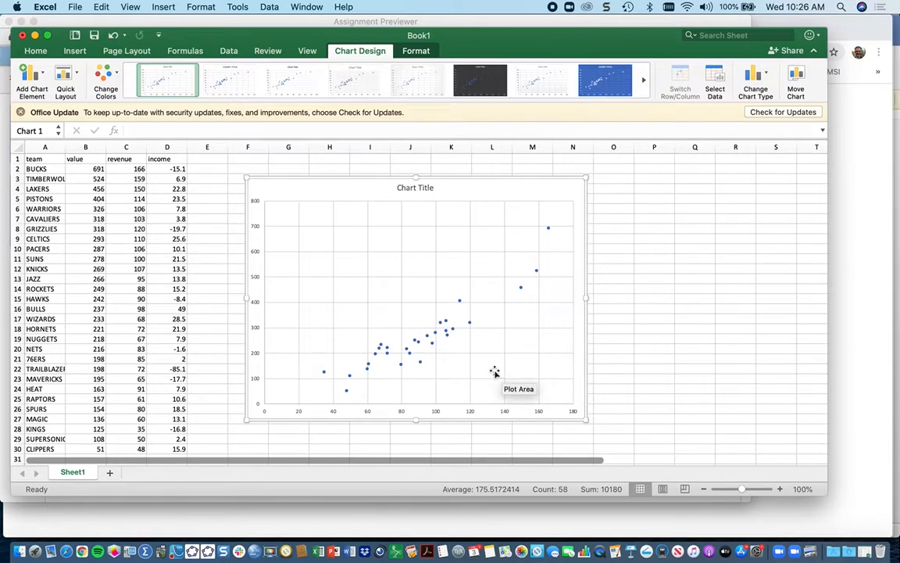
{"action": "right_click", "coordinate": [421, 365]}
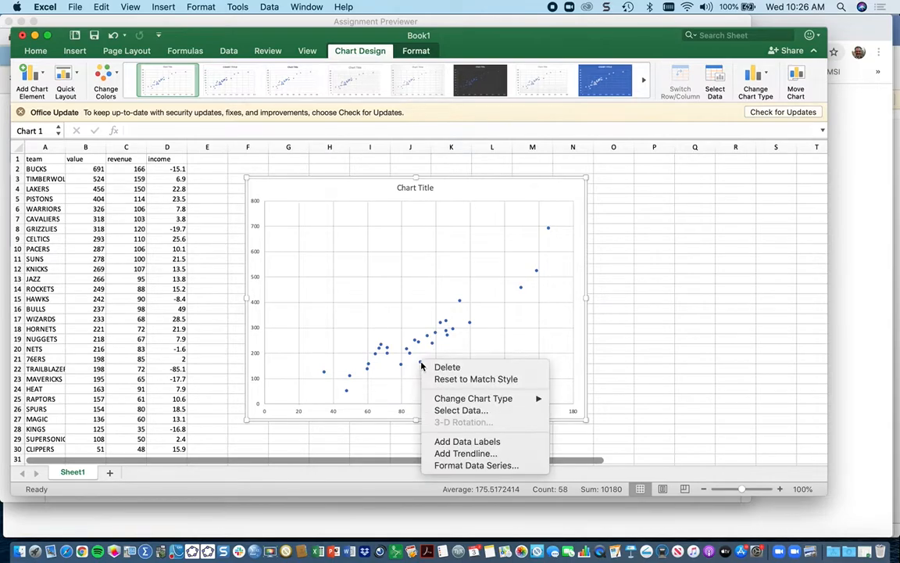
{"action": "left_click", "coordinate": [459, 454]}
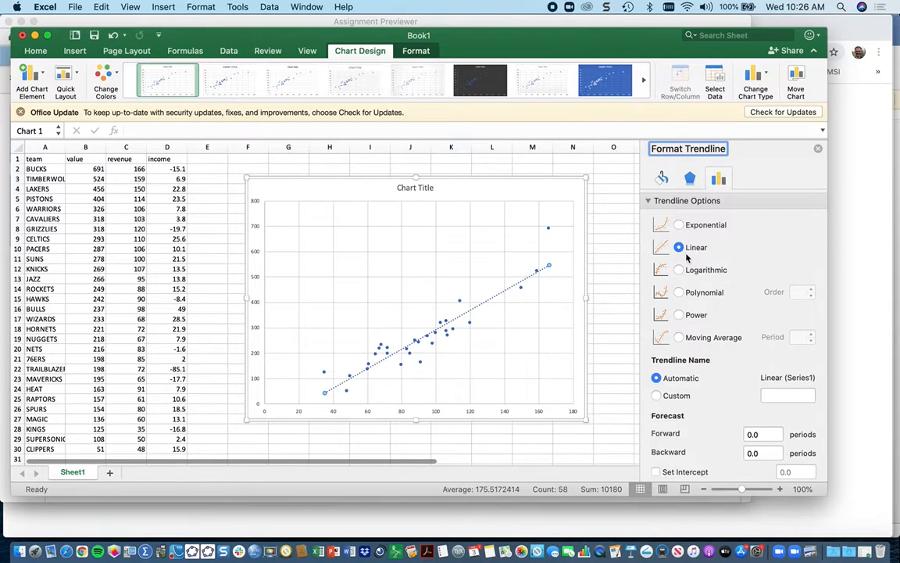
Step: Display the trendline's equation and R-squared value on the chart and move their label just above the plot area's upper-left corner
{"action": "scroll", "coordinate": [754, 243], "scroll_direction": "down", "scroll_amount": 2}
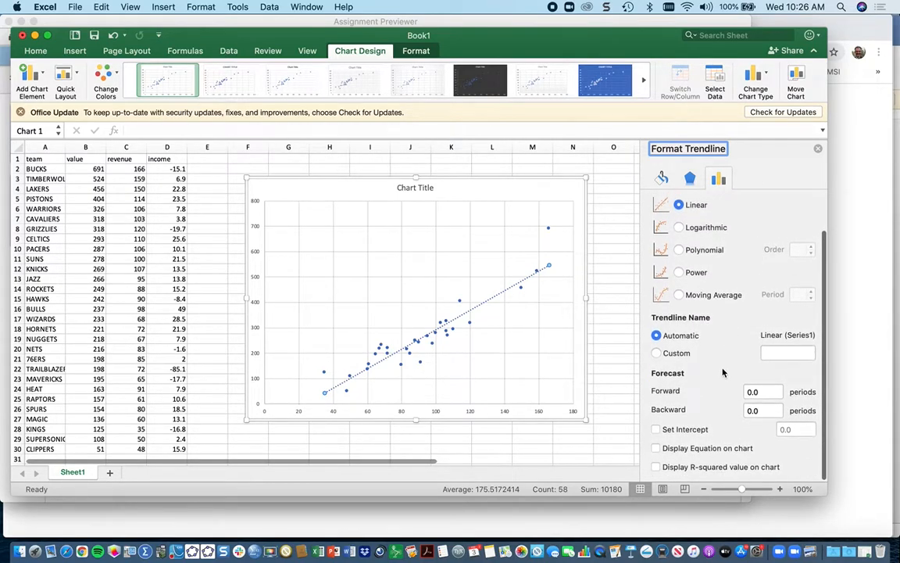
{"action": "left_click", "coordinate": [656, 448]}
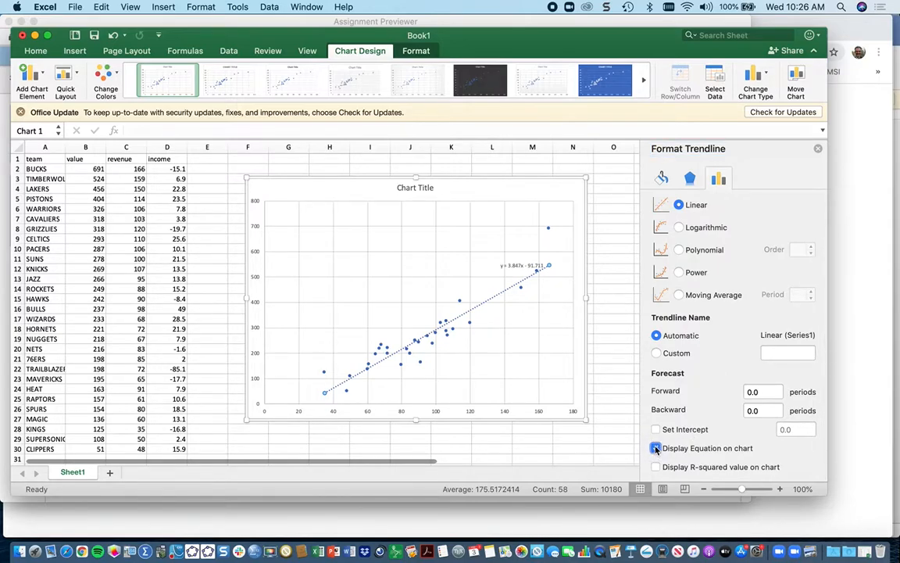
{"action": "left_click", "coordinate": [656, 468]}
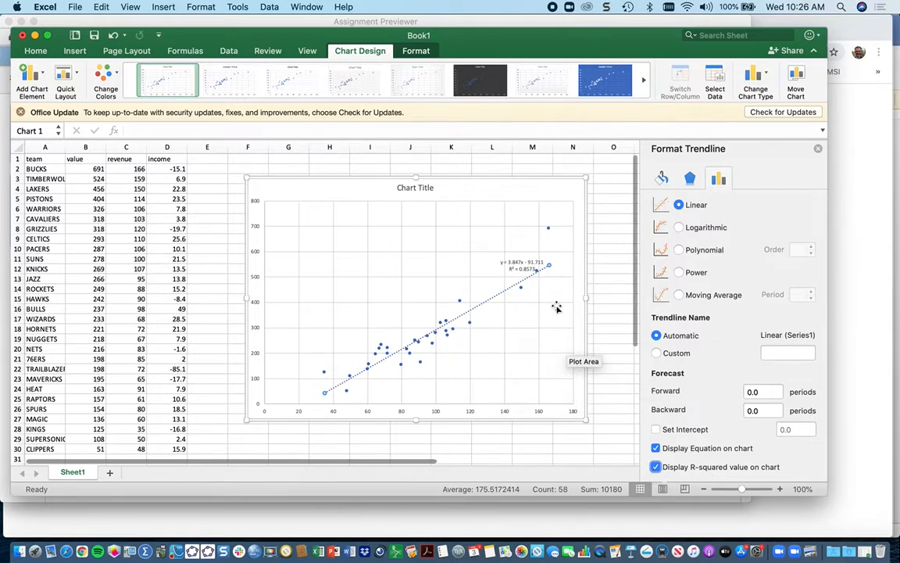
{"action": "left_click_drag", "start_coordinate": [523, 270], "coordinate": [293, 192]}
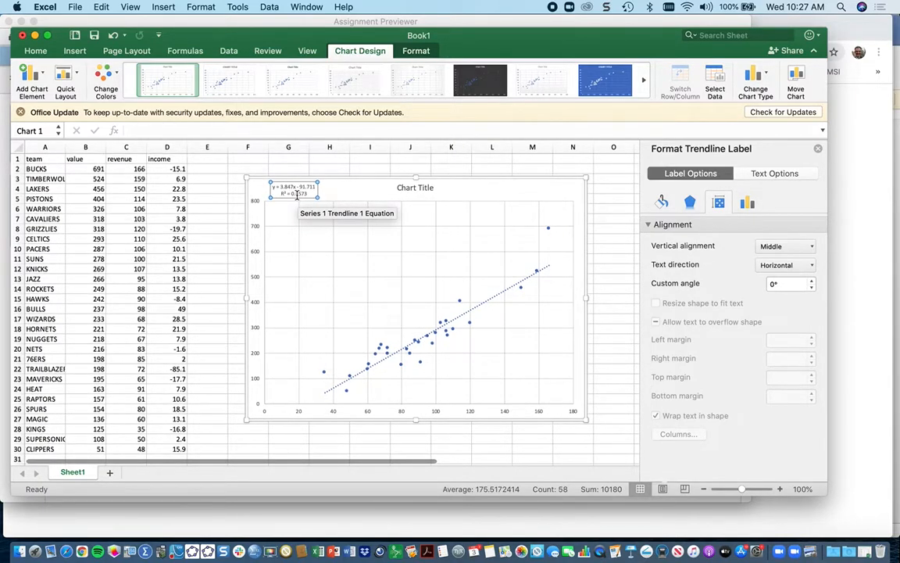
Step: Inspect the chart's trendline equation and R-squared label up close, and place a narrower Excel window beside the WebAssign question
{"action": "scroll", "coordinate": [297, 195], "scroll_direction": "up", "scroll_amount": 5}
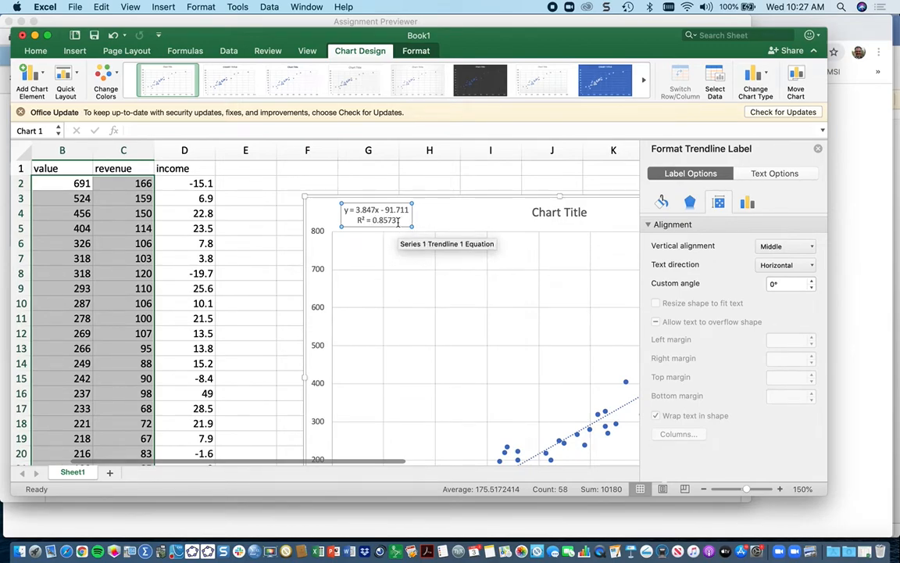
{"action": "scroll", "coordinate": [410, 353], "scroll_direction": "down", "scroll_amount": 5}
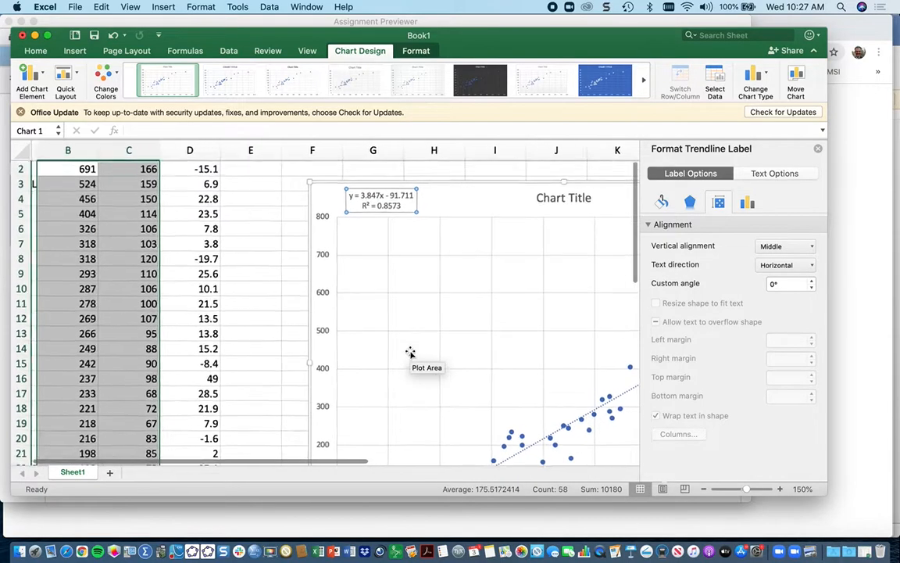
{"action": "scroll", "coordinate": [410, 352], "scroll_direction": "down", "scroll_amount": 4}
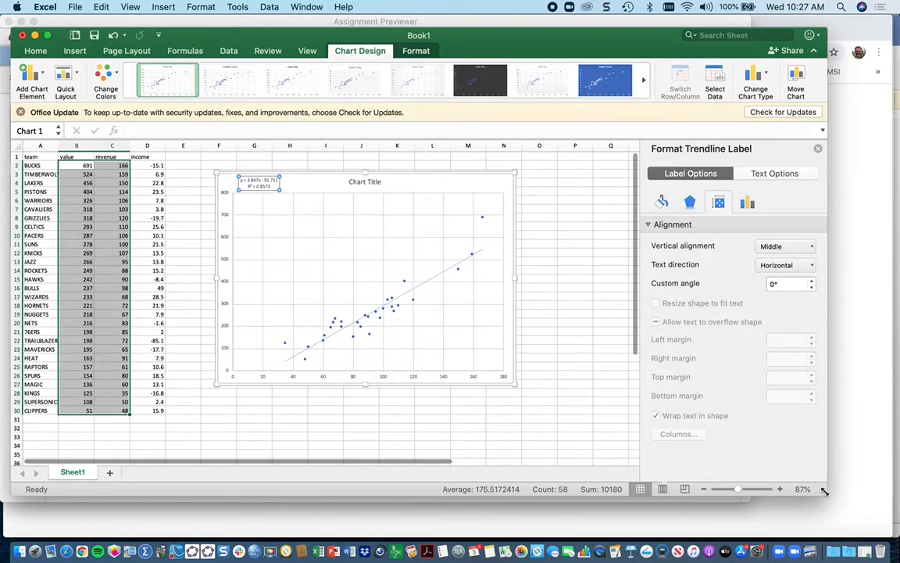
{"action": "left_click_drag", "start_coordinate": [825, 490], "coordinate": [463, 501]}
{"action": "left_click_drag", "start_coordinate": [208, 35], "coordinate": [569, 48]}
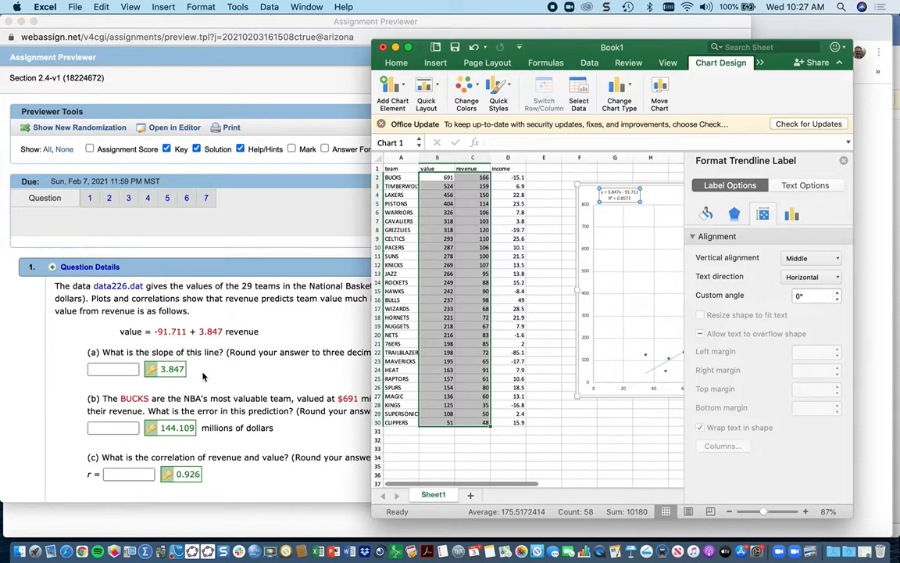
Step: Switch to the Assignment Previewer window and review parts (a) to (c) of question 1
{"action": "left_click", "coordinate": [247, 368]}
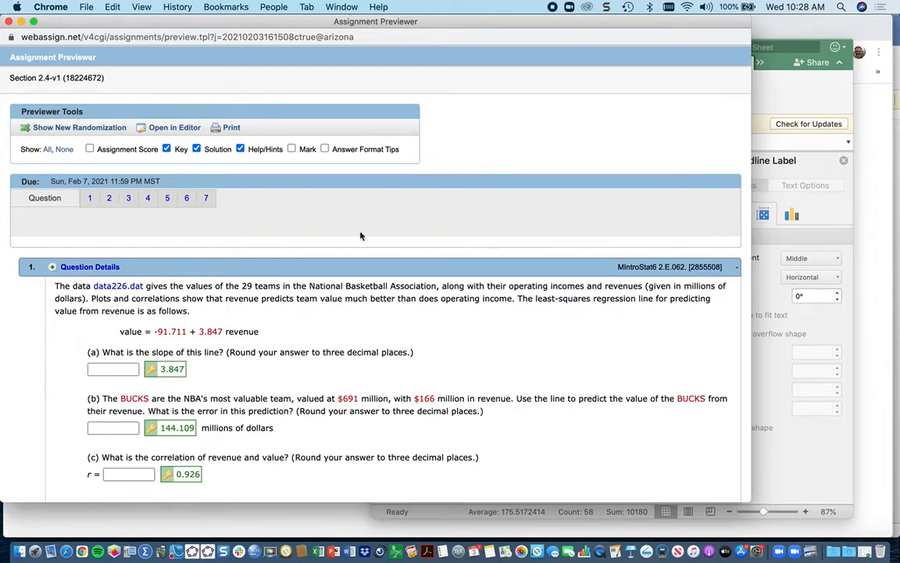
{"action": "left_click_drag", "start_coordinate": [225, 23], "coordinate": [434, 45]}
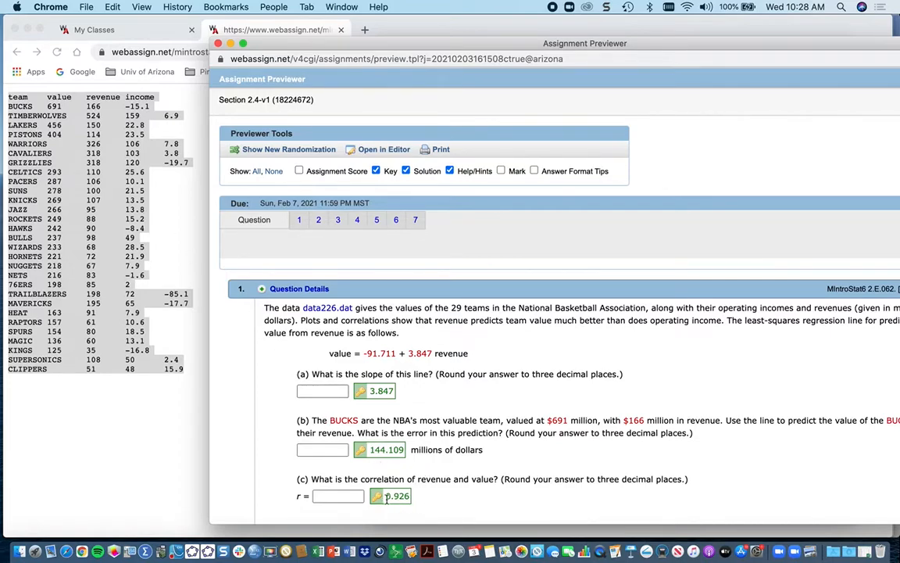
{"action": "left_click_drag", "start_coordinate": [329, 42], "coordinate": [160, 19]}
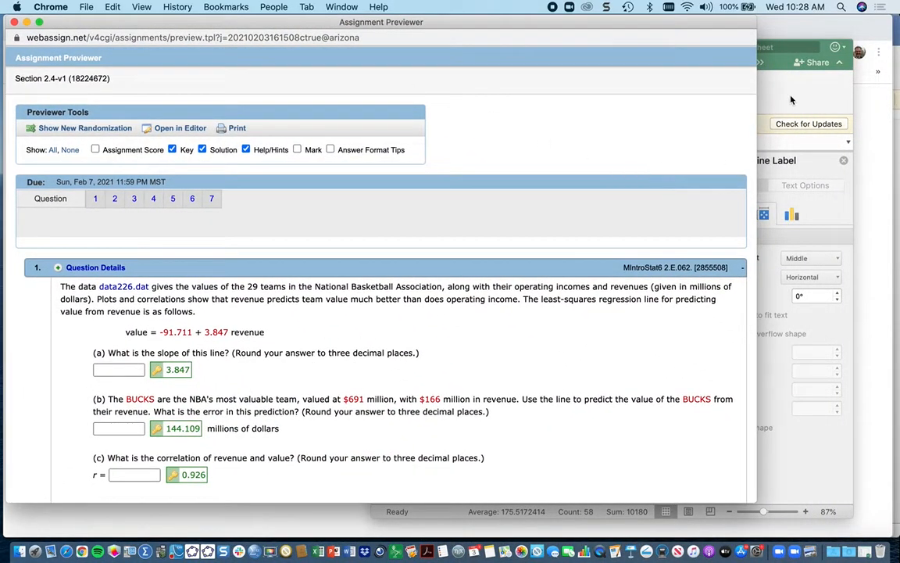
Step: Switch back to Excel, widen the Book1 window, and move the scatter chart down to start at about row 8
{"action": "left_click", "coordinate": [788, 102]}
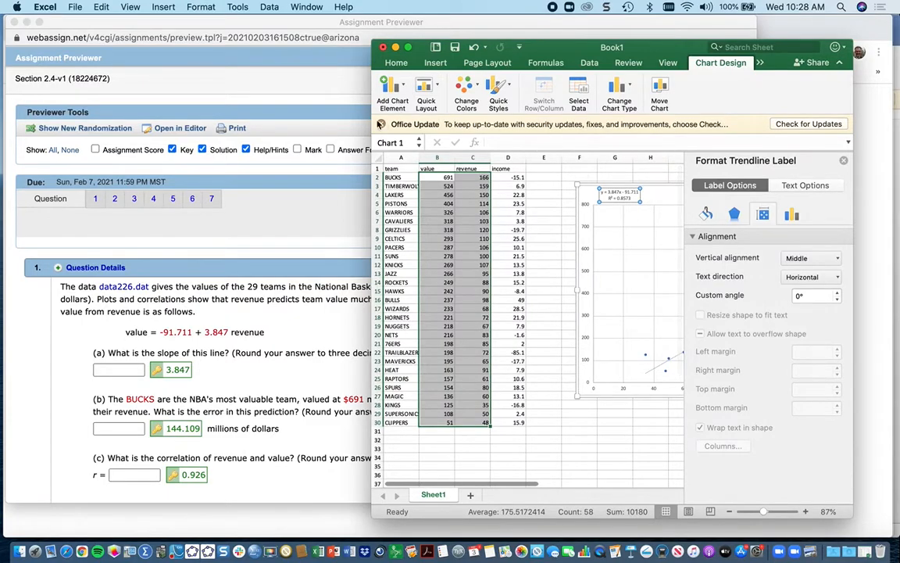
{"action": "left_click_drag", "start_coordinate": [367, 80], "coordinate": [20, 100]}
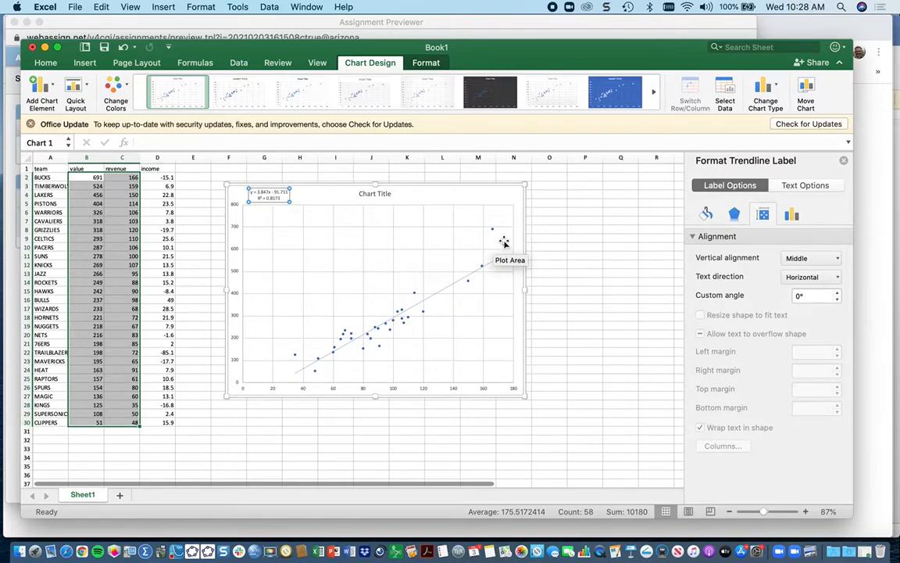
{"action": "left_click_drag", "start_coordinate": [320, 197], "coordinate": [282, 239]}
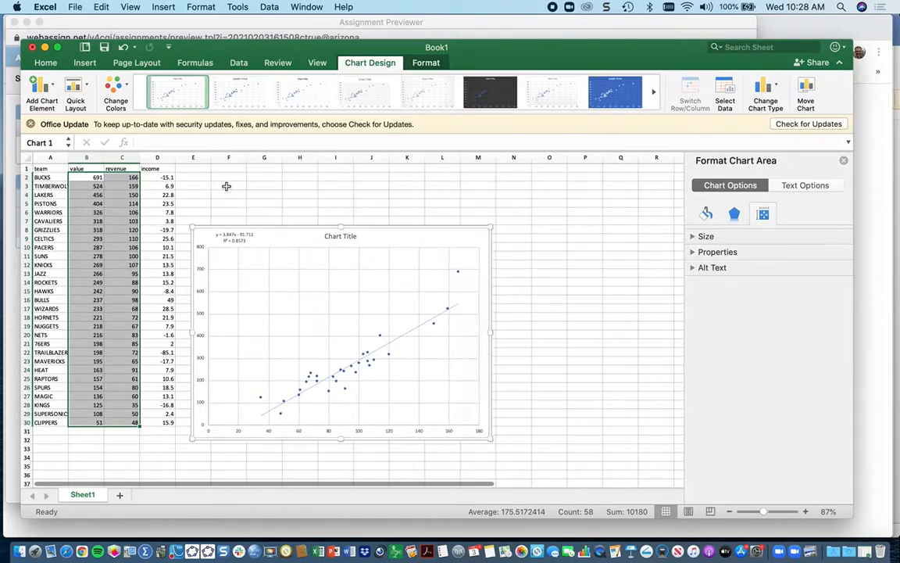
Step: Calculate the correlation in cell F3 as the square root of the trendline's R-squared, =SQRT(0.8573)
{"action": "left_click", "coordinate": [226, 186]}
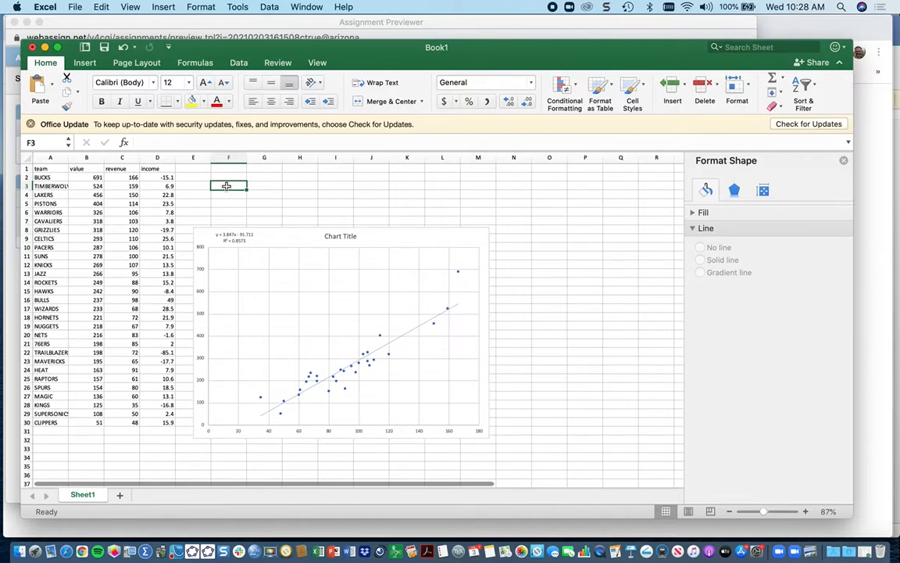
{"action": "type", "text": "=sq"}
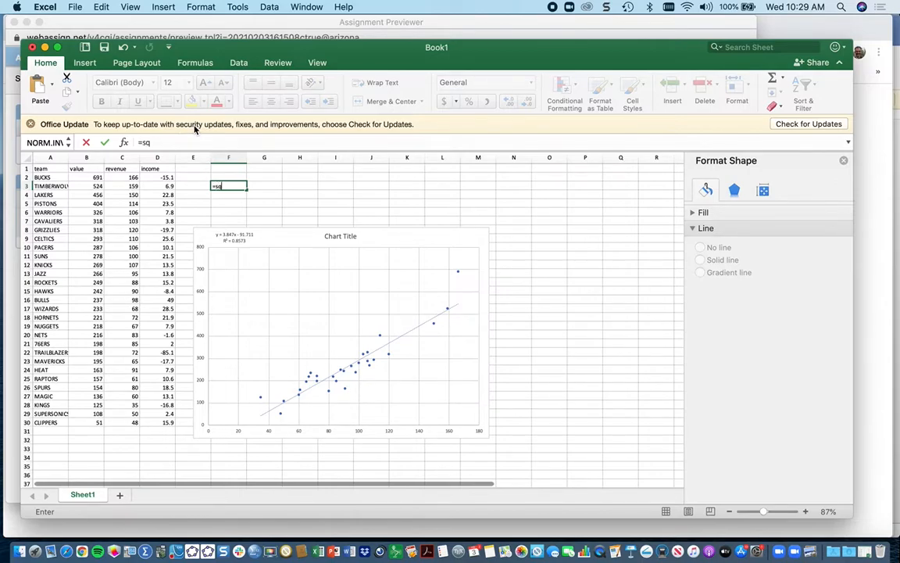
{"action": "type", "text": "rt(.857"}
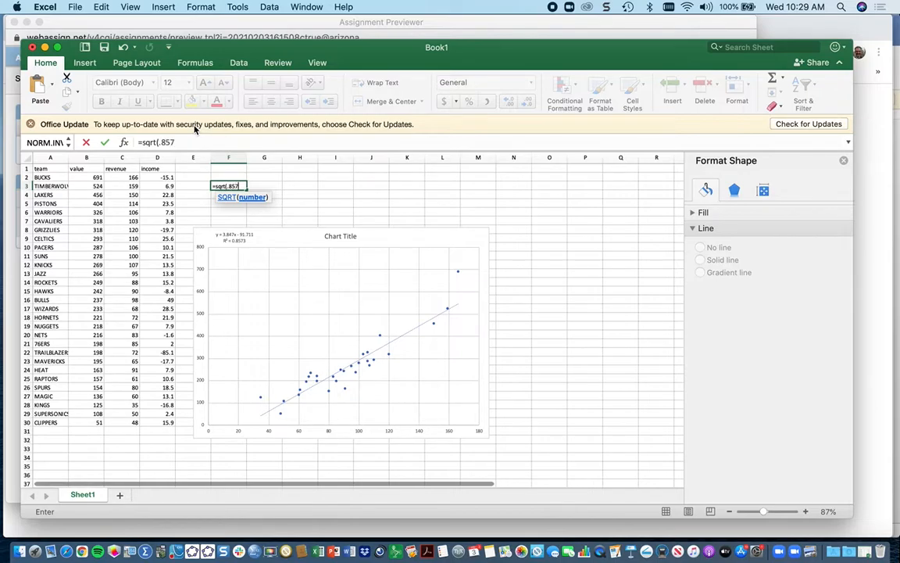
{"action": "type", "text": ")"}
{"action": "key", "text": "Return"}
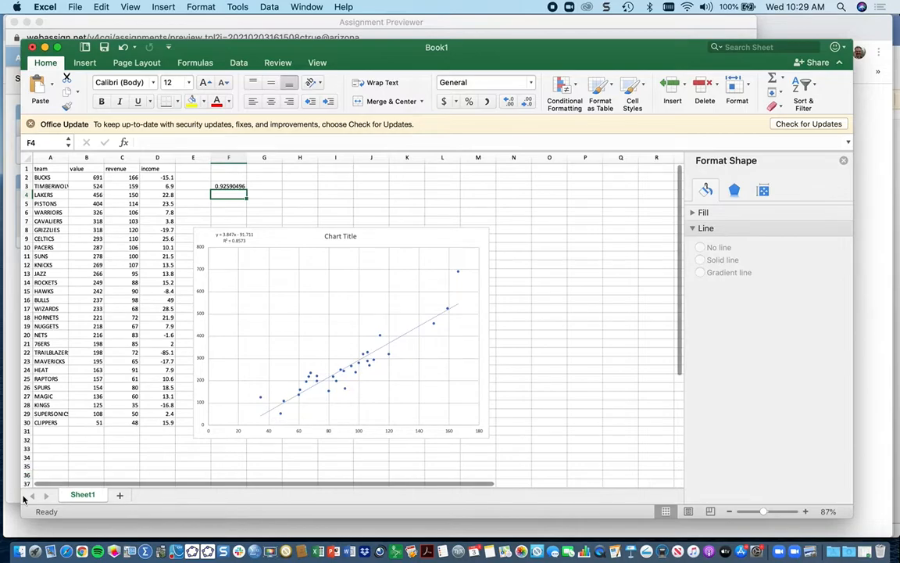
Step: Narrow the Excel window to uncover the assignment, switch to it, and go to question 3 about Professor Friedman's course
{"action": "left_click_drag", "start_coordinate": [21, 497], "coordinate": [240, 483]}
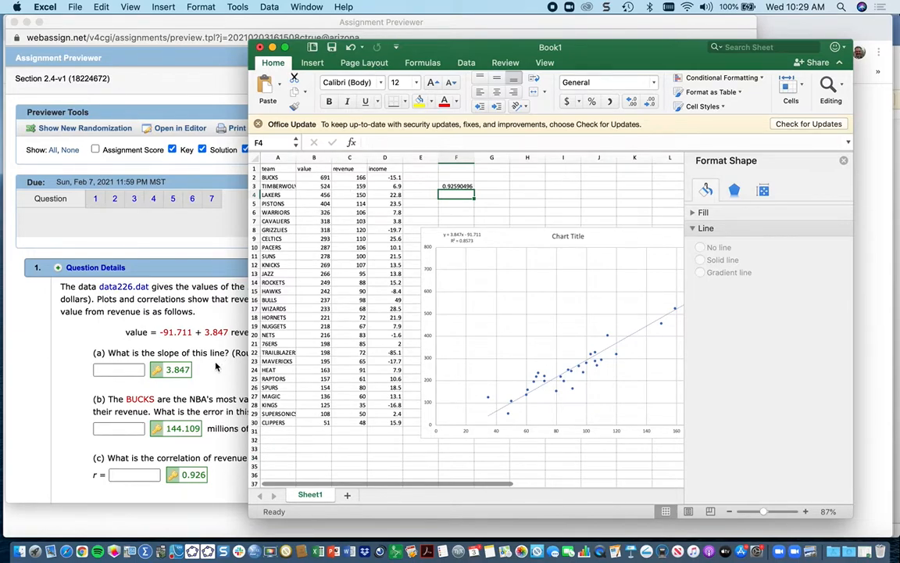
{"action": "left_click", "coordinate": [211, 373]}
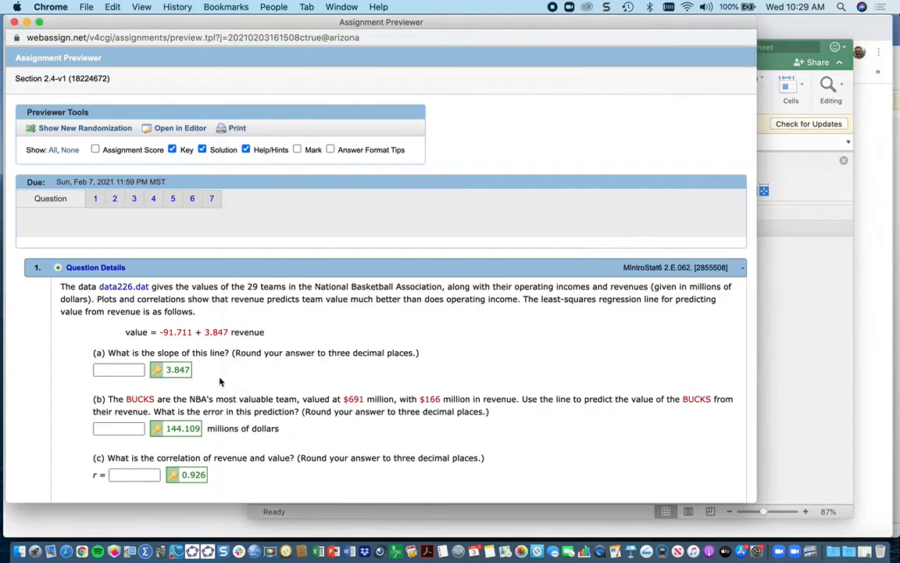
{"action": "scroll", "coordinate": [522, 329], "scroll_direction": "down", "scroll_amount": 5}
{"action": "scroll", "coordinate": [521, 329], "scroll_direction": "down", "scroll_amount": 3}
{"action": "scroll", "coordinate": [521, 329], "scroll_direction": "down", "scroll_amount": 5}
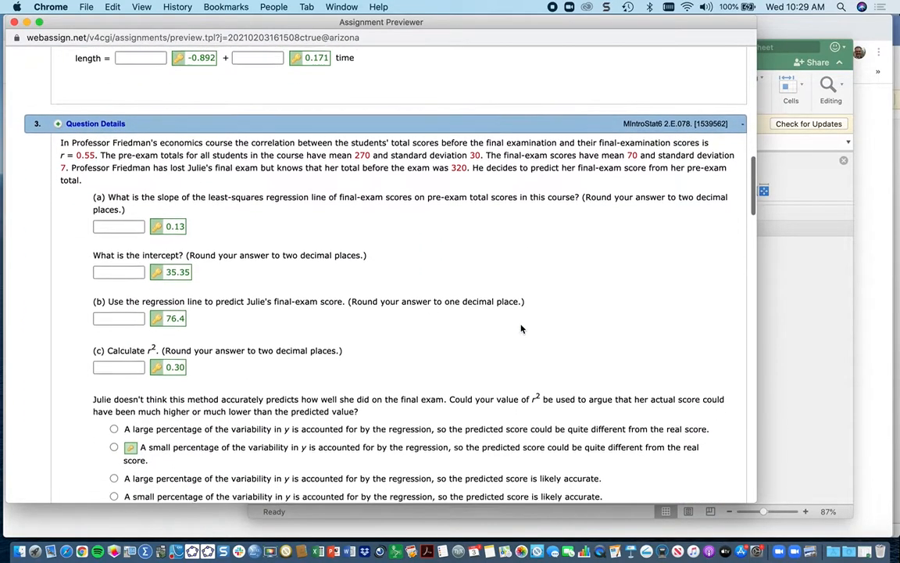
{"action": "scroll", "coordinate": [521, 329], "scroll_direction": "down", "scroll_amount": 1}
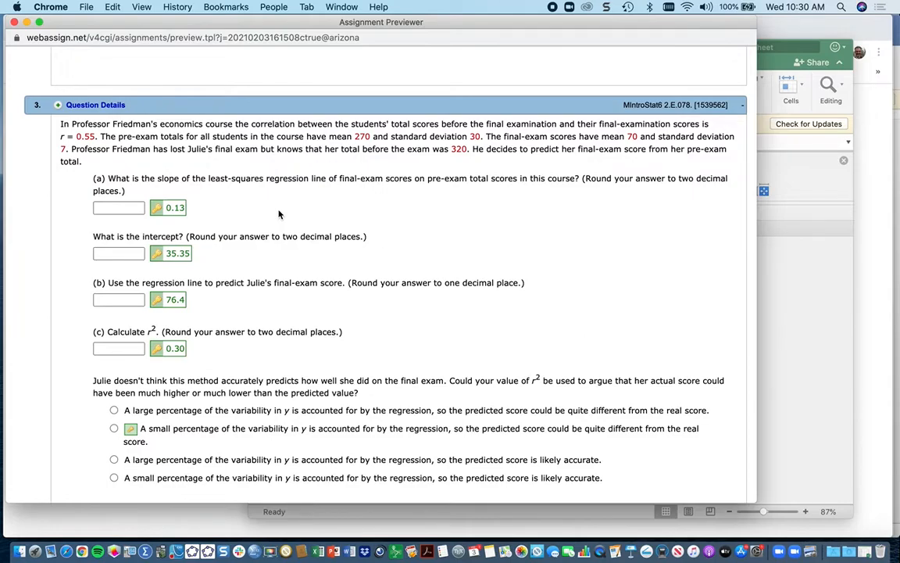
Step: Open the Visualizer document camera, enlarge its window, and narrow the Assignment Previewer window so question 3 and the camera view show together
{"action": "key", "text": "super+Tab"}
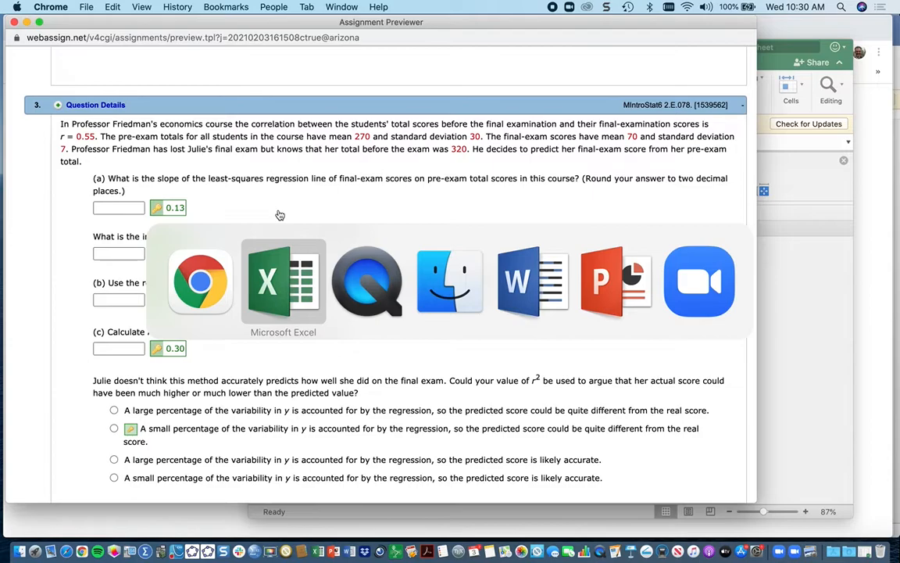
{"action": "key", "text": "super+Tab"}
{"action": "key", "text": "super+Tab"}
{"action": "key", "text": "super+Tab"}
{"action": "key", "text": "super+Tab"}
{"action": "key", "text": "super+Tab"}
{"action": "key", "text": "super+Tab"}
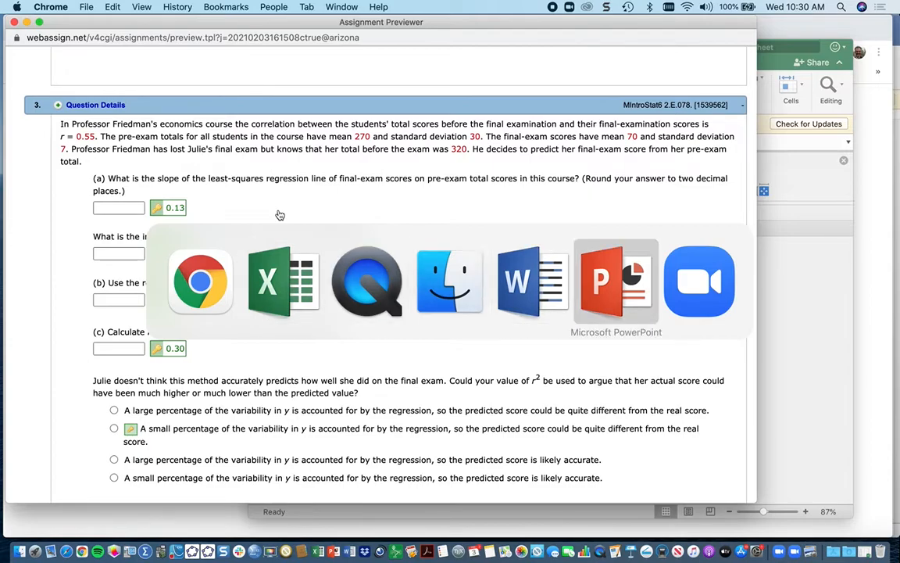
{"action": "left_click", "coordinate": [380, 542]}
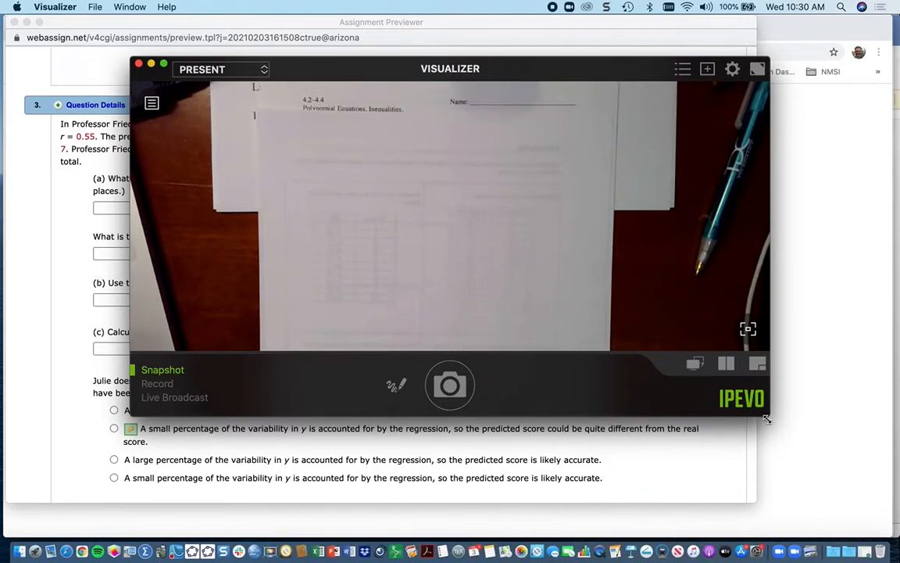
{"action": "left_click_drag", "start_coordinate": [765, 415], "coordinate": [824, 515]}
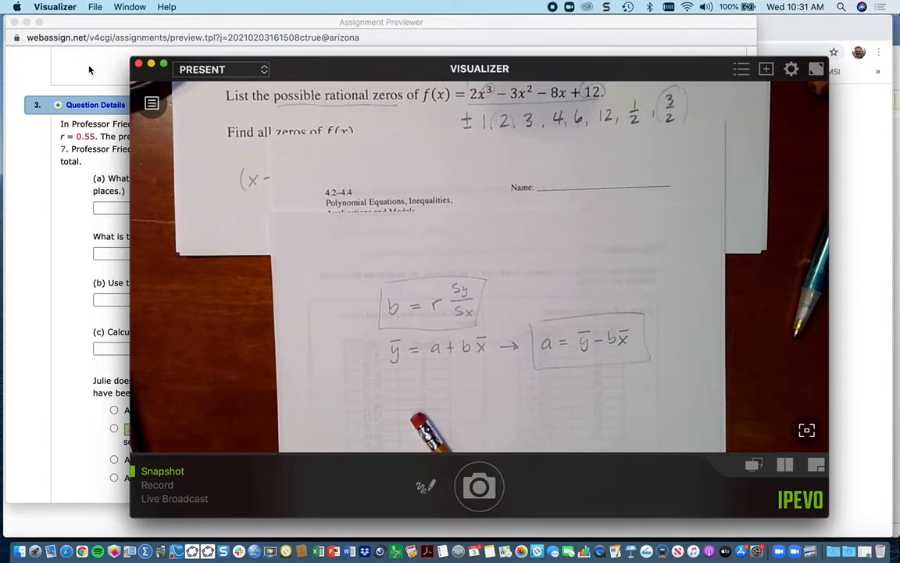
{"action": "left_click", "coordinate": [71, 280]}
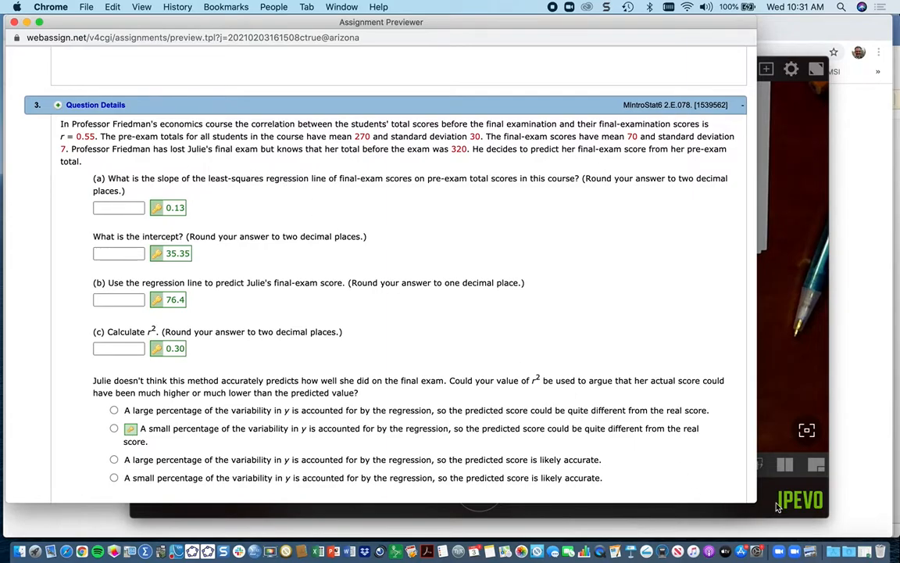
{"action": "left_click_drag", "start_coordinate": [756, 502], "coordinate": [490, 515]}
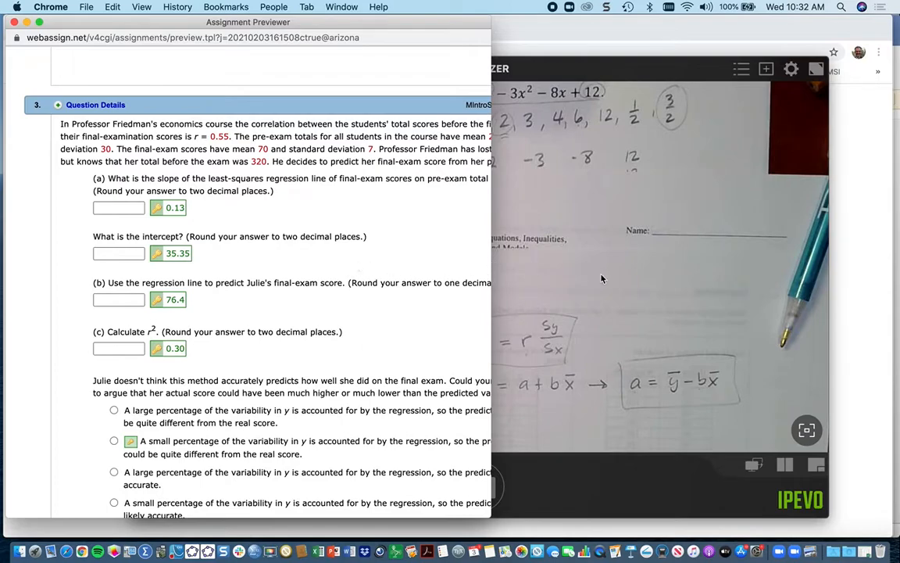
Step: Switch to Excel and enlarge the Book1 window to fill nearly the whole screen
{"action": "left_click", "coordinate": [857, 143]}
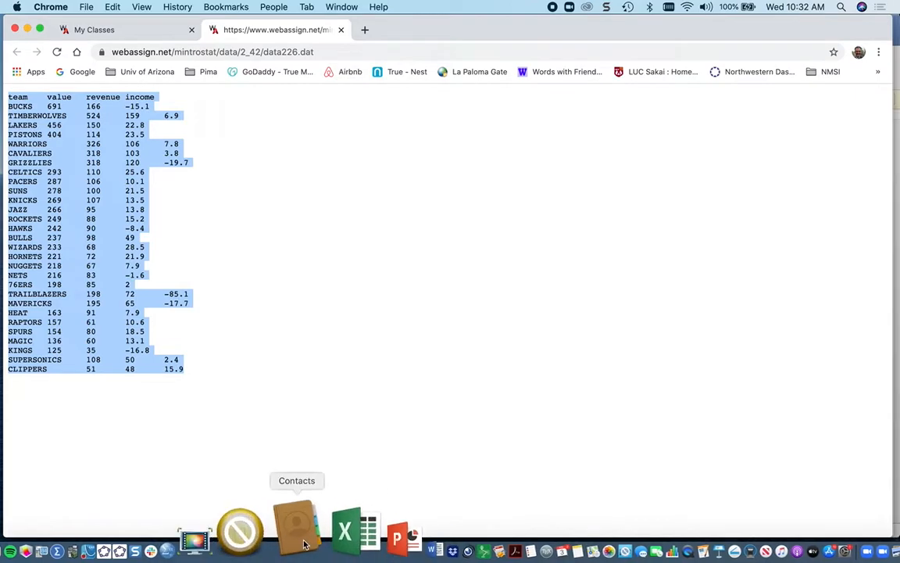
{"action": "left_click", "coordinate": [323, 538]}
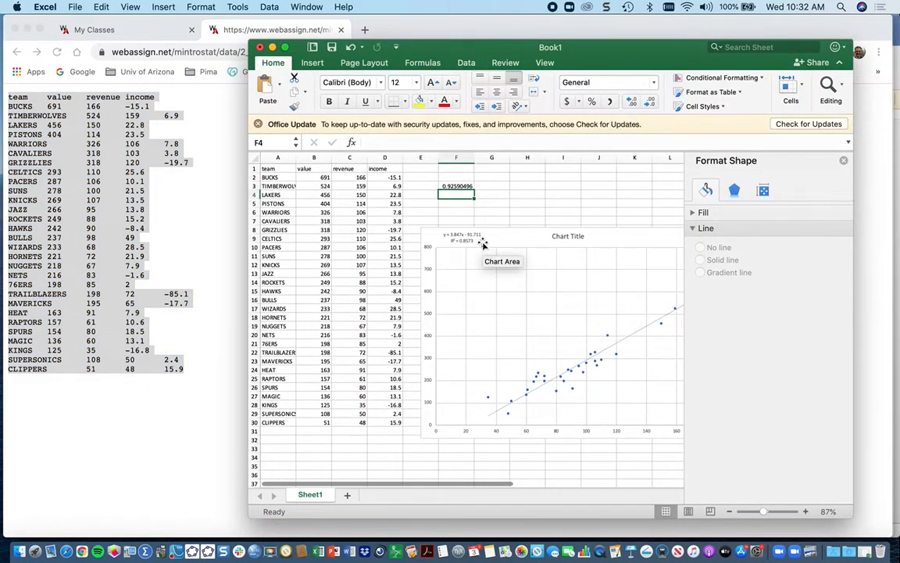
{"action": "left_click_drag", "start_coordinate": [432, 49], "coordinate": [192, 27]}
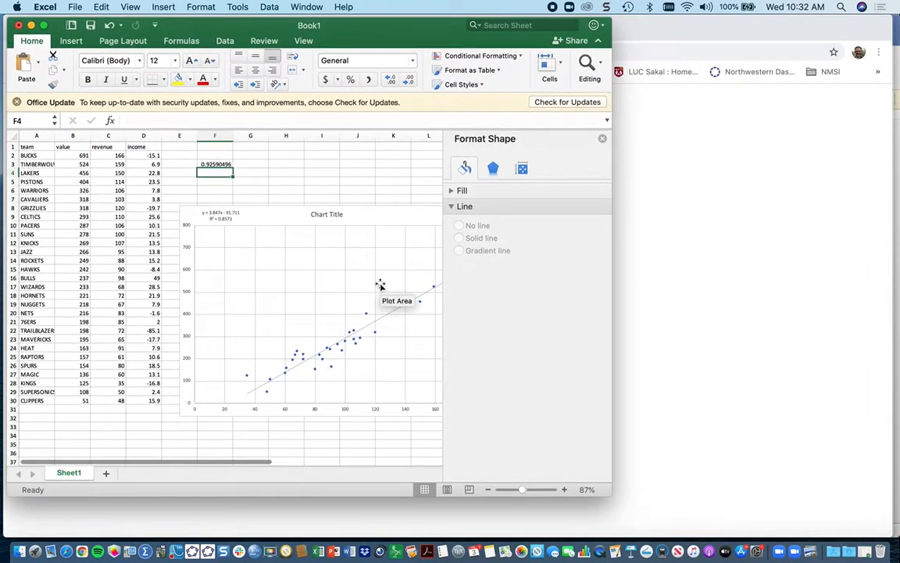
{"action": "left_click_drag", "start_coordinate": [609, 494], "coordinate": [889, 530]}
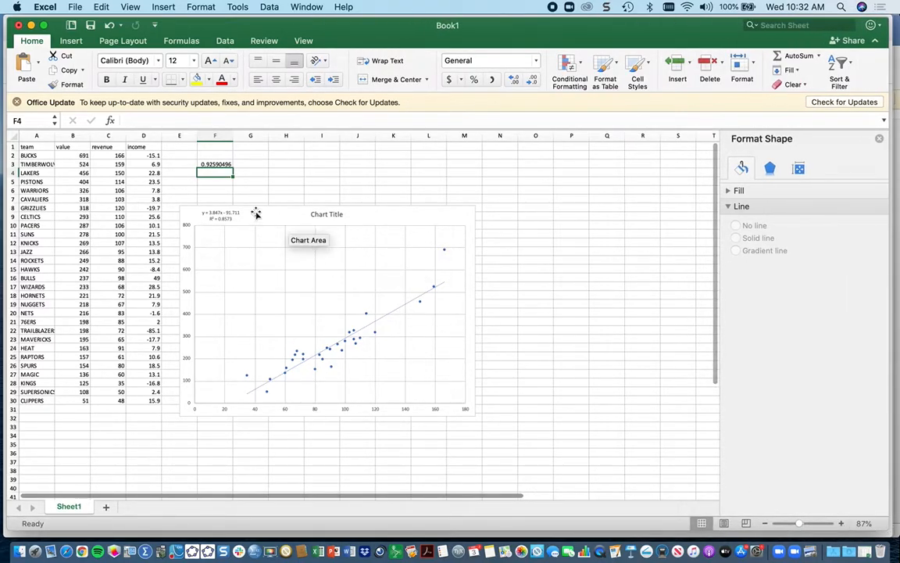
Step: Move the scatter chart to start at column L beside the top data rows, and clear the square-root formula from F3
{"action": "left_click_drag", "start_coordinate": [255, 216], "coordinate": [276, 215]}
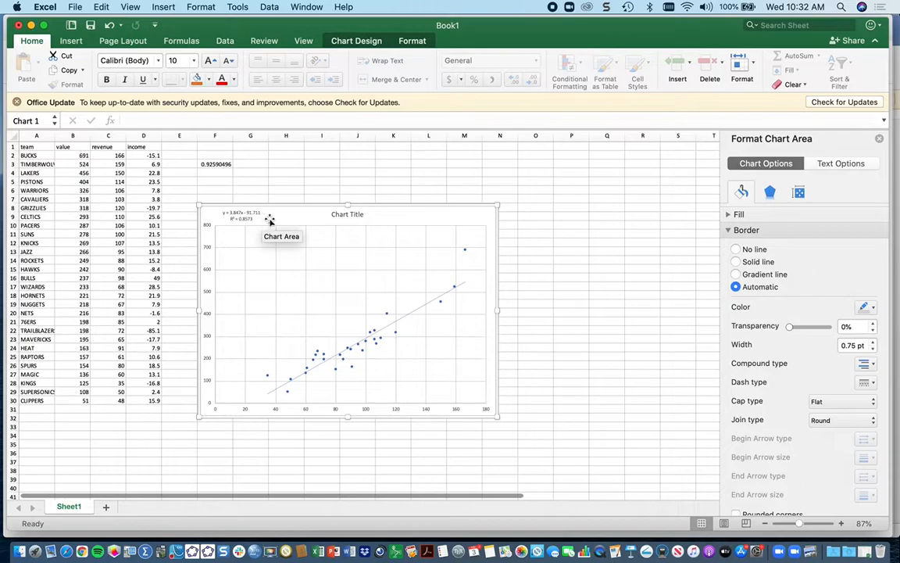
{"action": "left_click_drag", "start_coordinate": [280, 214], "coordinate": [496, 153]}
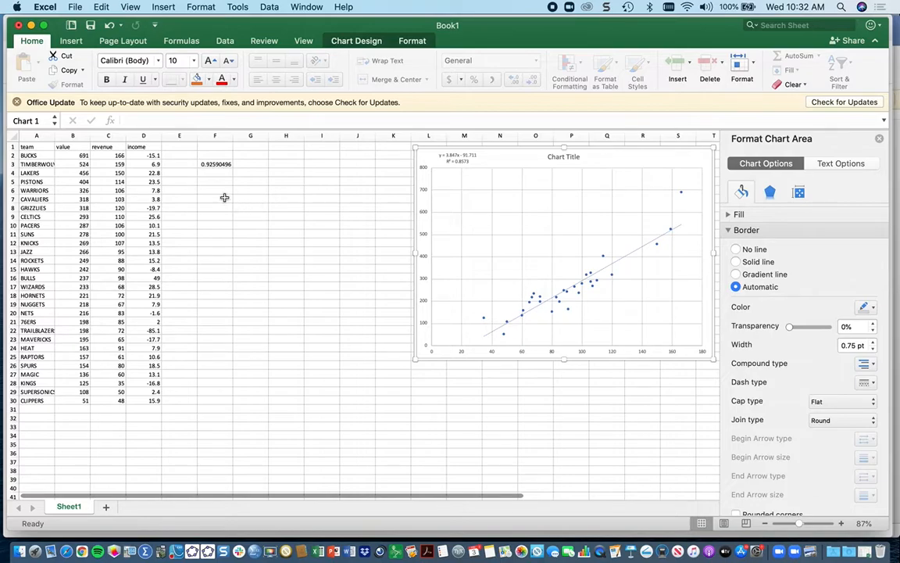
{"action": "left_click", "coordinate": [212, 165]}
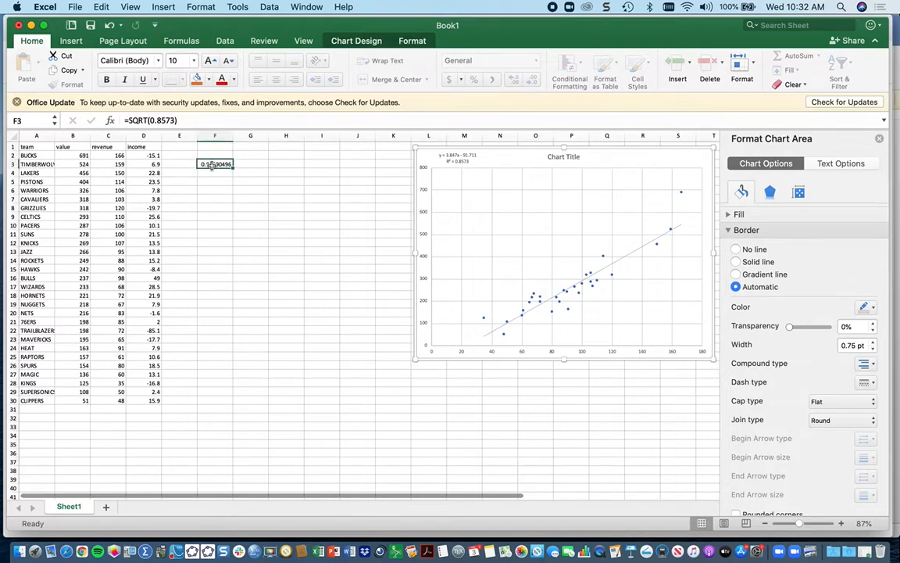
{"action": "key", "text": "BackSpace"}
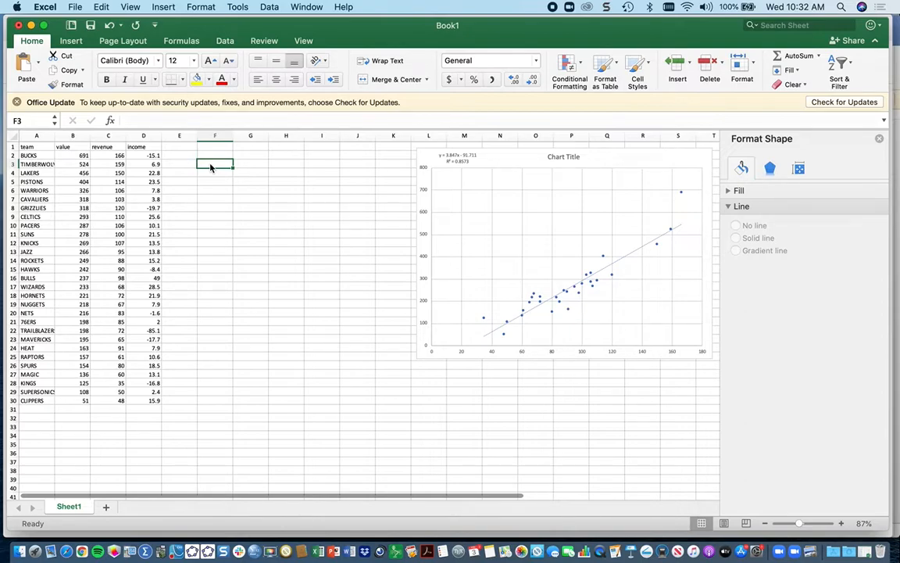
Step: Label cell F3 "r =" and set the worksheet zoom to 150%
{"action": "type", "text": "="}
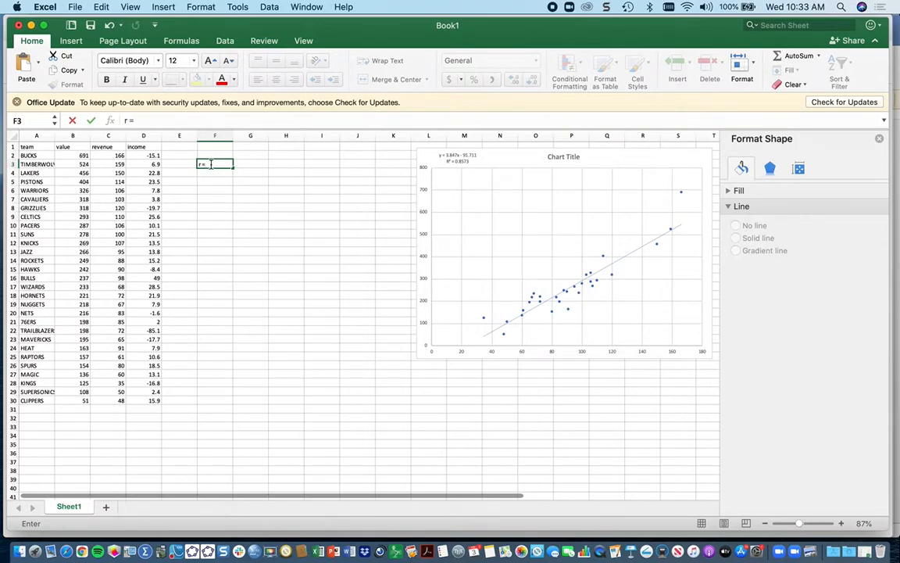
{"action": "left_click", "coordinate": [130, 7]}
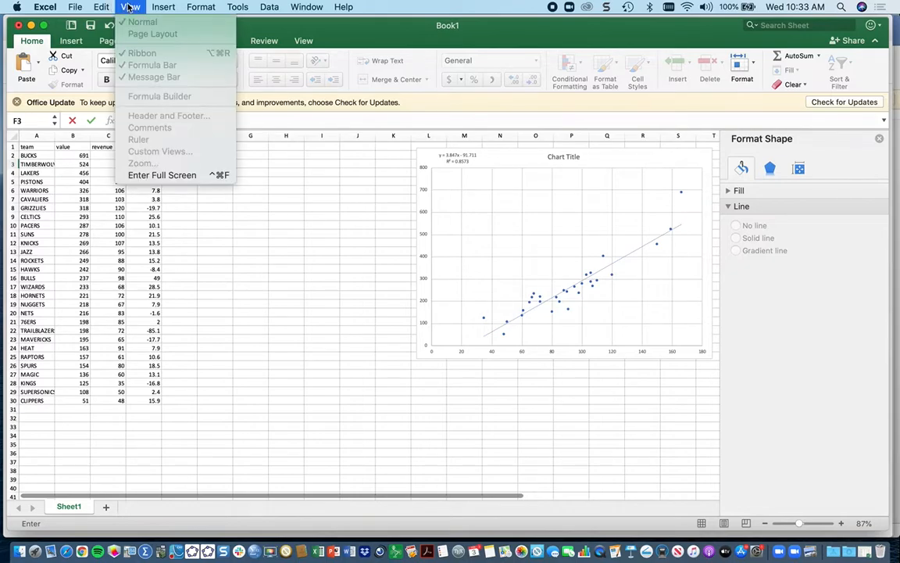
{"action": "left_click", "coordinate": [133, 8]}
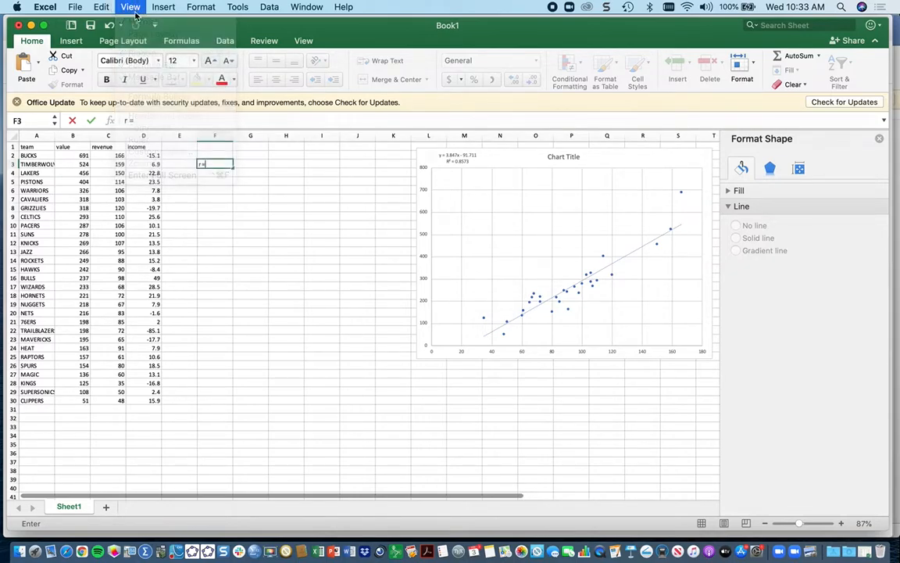
{"action": "left_click", "coordinate": [229, 191]}
{"action": "left_click", "coordinate": [130, 7]}
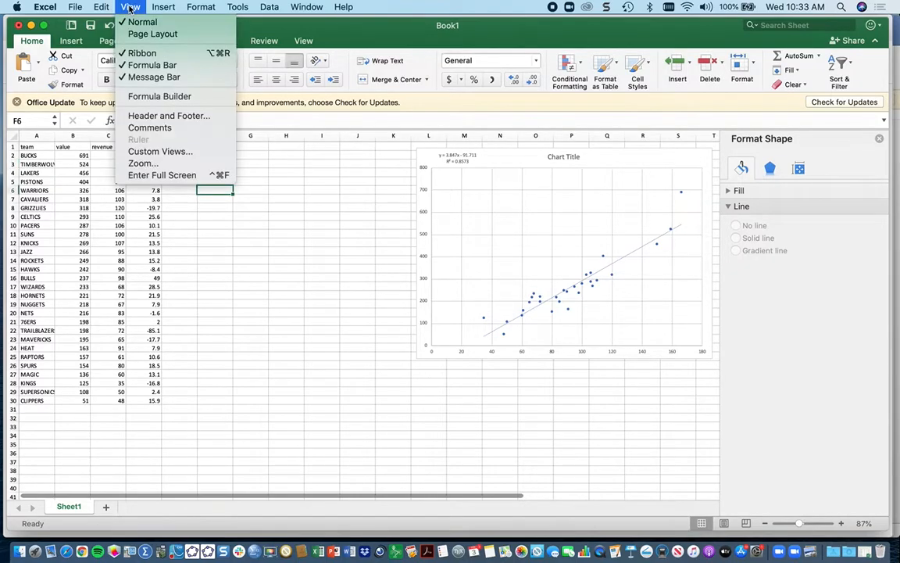
{"action": "left_click", "coordinate": [219, 164]}
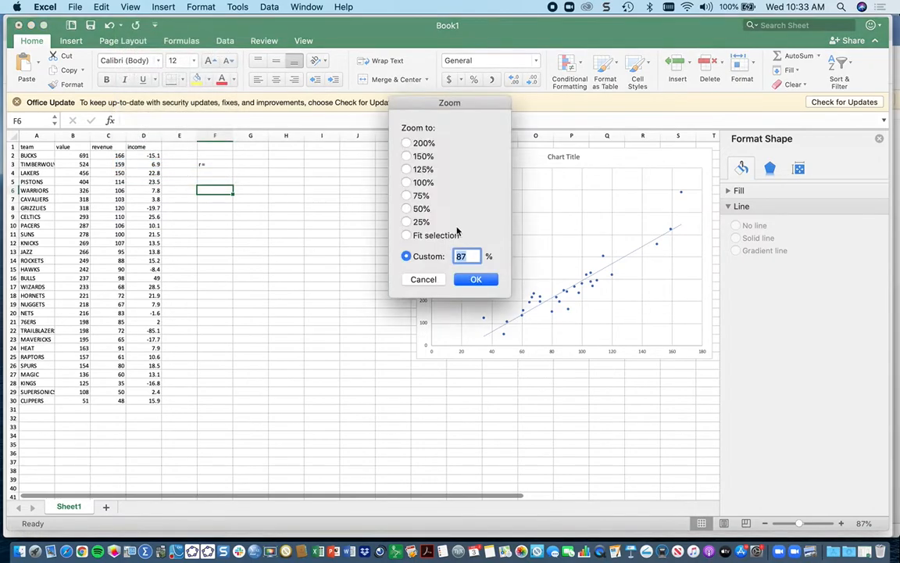
{"action": "left_click", "coordinate": [407, 155]}
{"action": "left_click", "coordinate": [473, 280]}
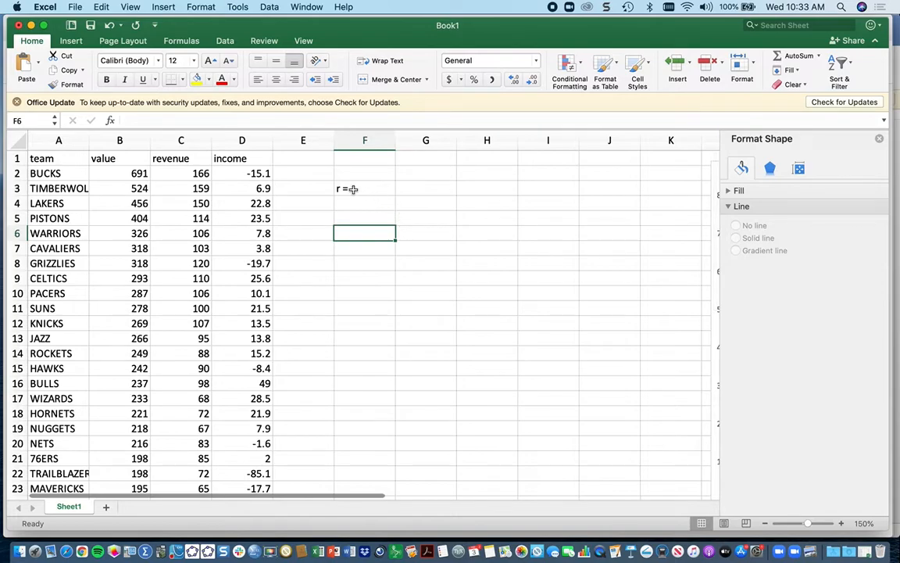
Step: Enter the labels "mean x =" in F5, "std dev x =" in F6, "mean y =" in F8 and "dt dev y =" in F9
{"action": "left_click", "coordinate": [346, 218]}
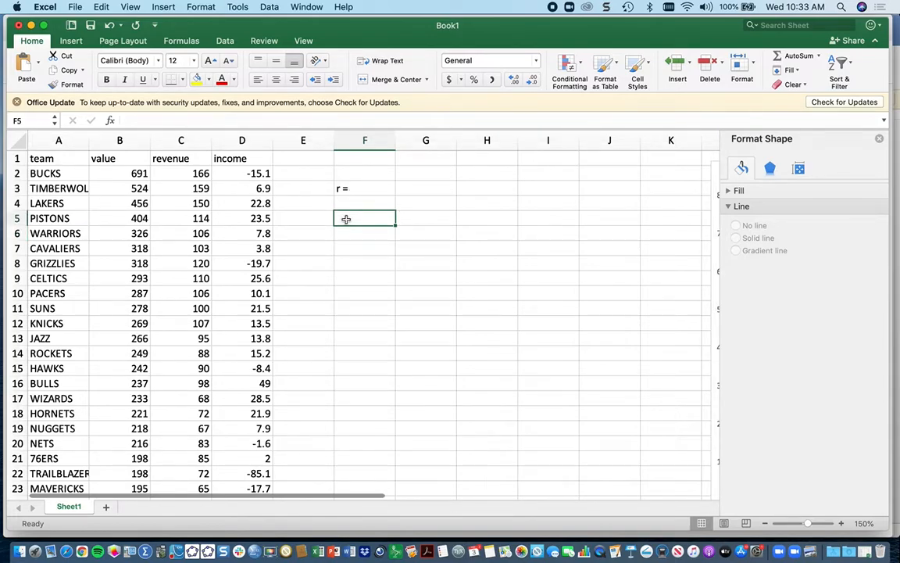
{"action": "type", "text": "mean"}
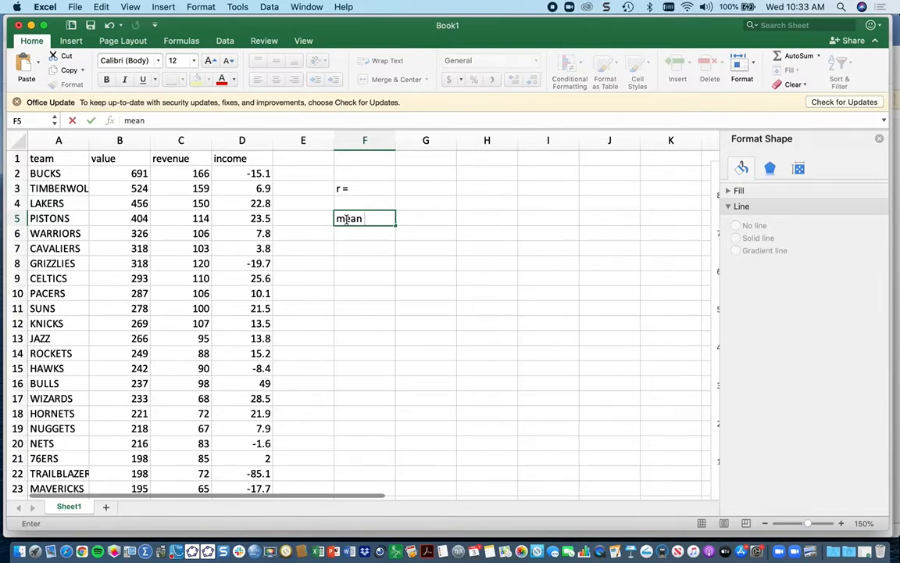
{"action": "type", "text": " x ="}
{"action": "key", "text": "Return"}
{"action": "type", "text": "std dev"}
{"action": "key", "text": "Return"}
{"action": "key", "text": "Return"}
{"action": "type", "text": "mean y ="}
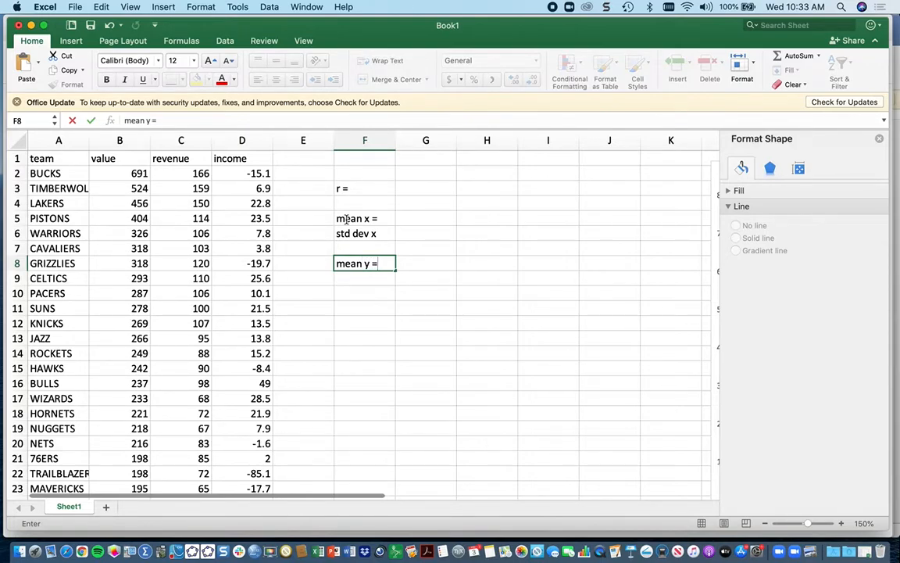
{"action": "left_click", "coordinate": [364, 233]}
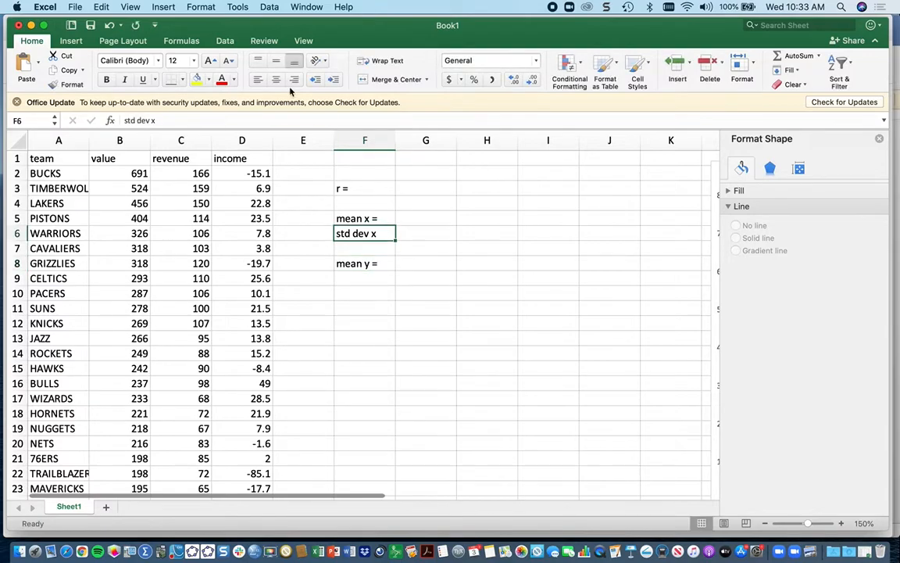
{"action": "left_click", "coordinate": [191, 119]}
{"action": "type", "text": "="}
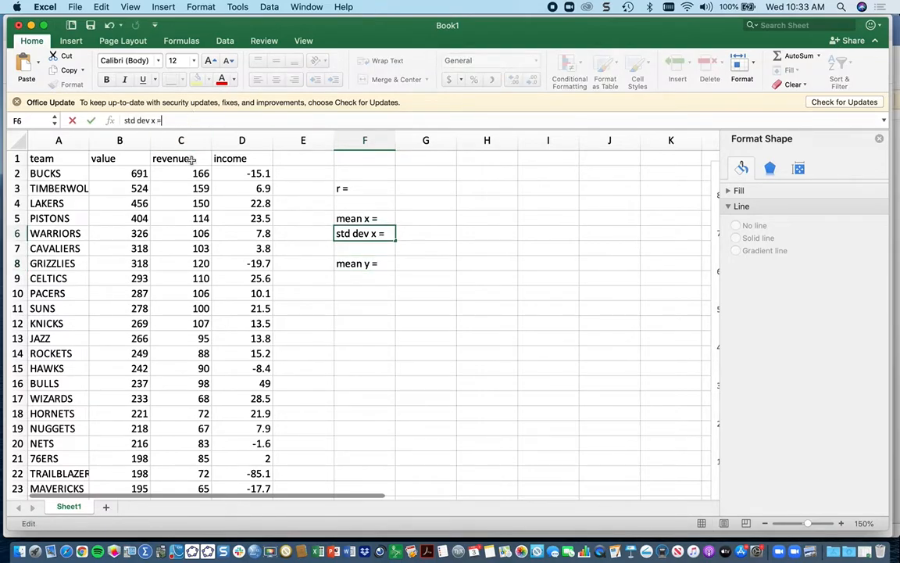
{"action": "left_click", "coordinate": [348, 280]}
{"action": "type", "text": "dt de"}
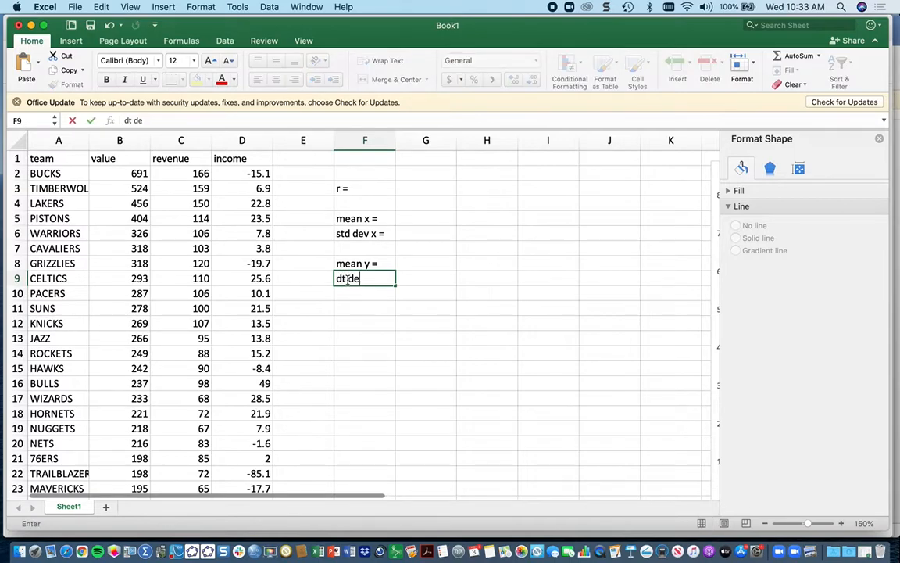
{"action": "type", "text": "v y ="}
Step: Enter the labels "slope =" in F11 and "int =" in F12
{"action": "left_click", "coordinate": [353, 314]}
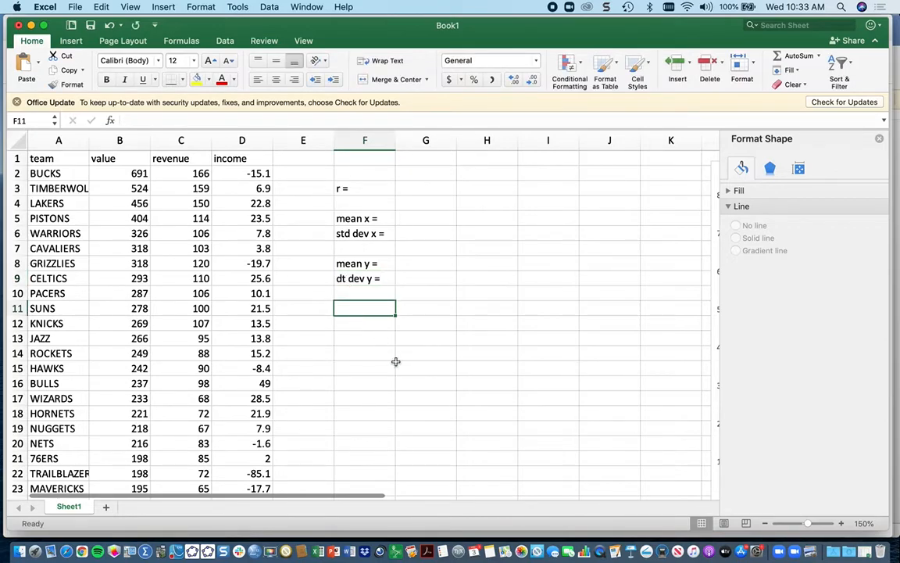
{"action": "type", "text": "slope ="}
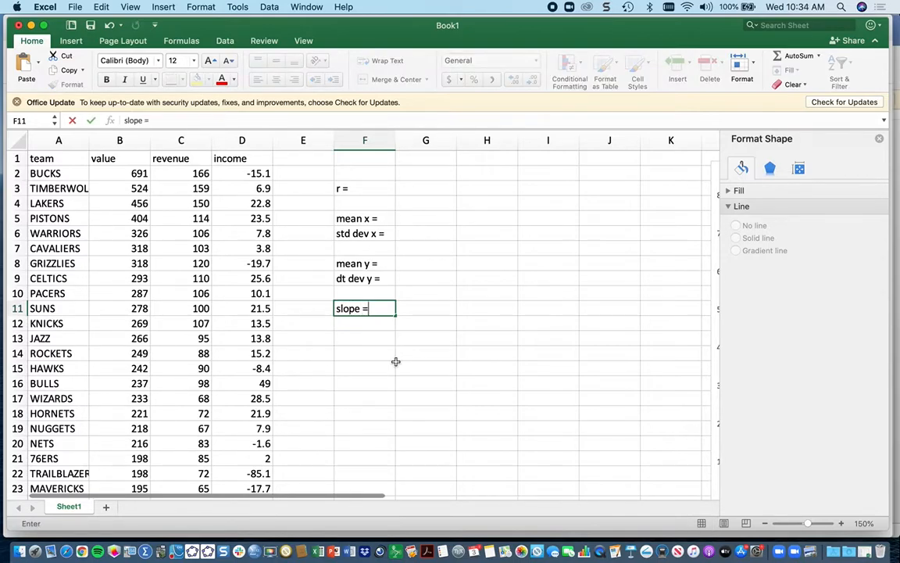
{"action": "key", "text": "Return"}
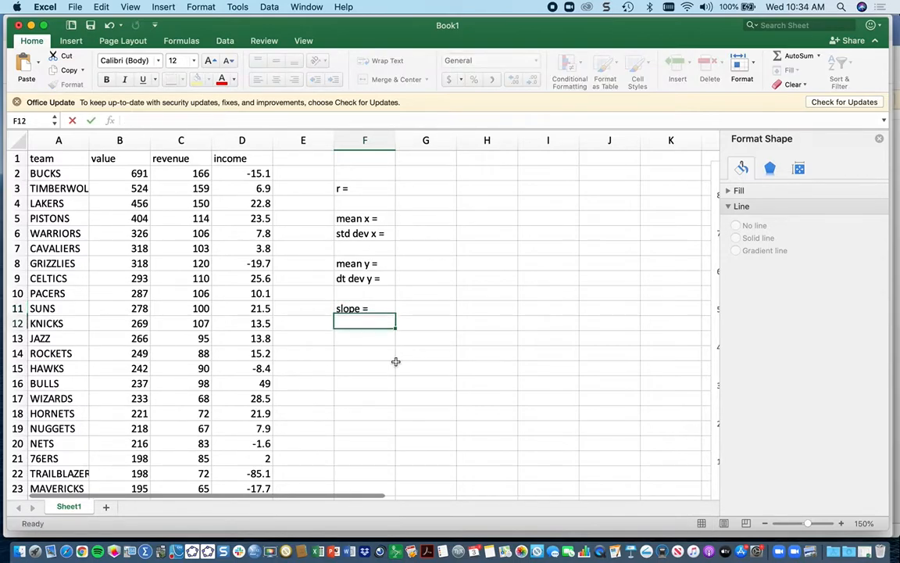
{"action": "type", "text": "in"}
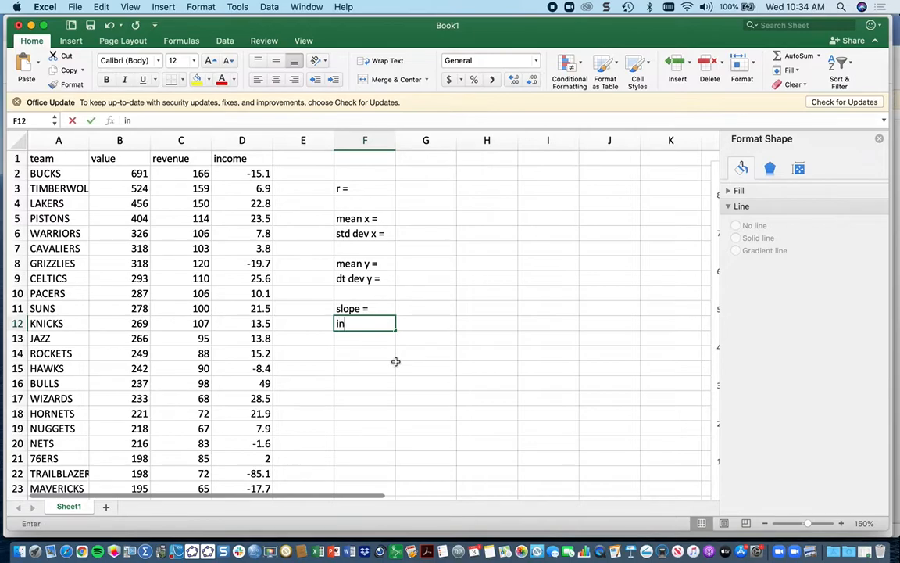
{"action": "type", "text": "t ="}
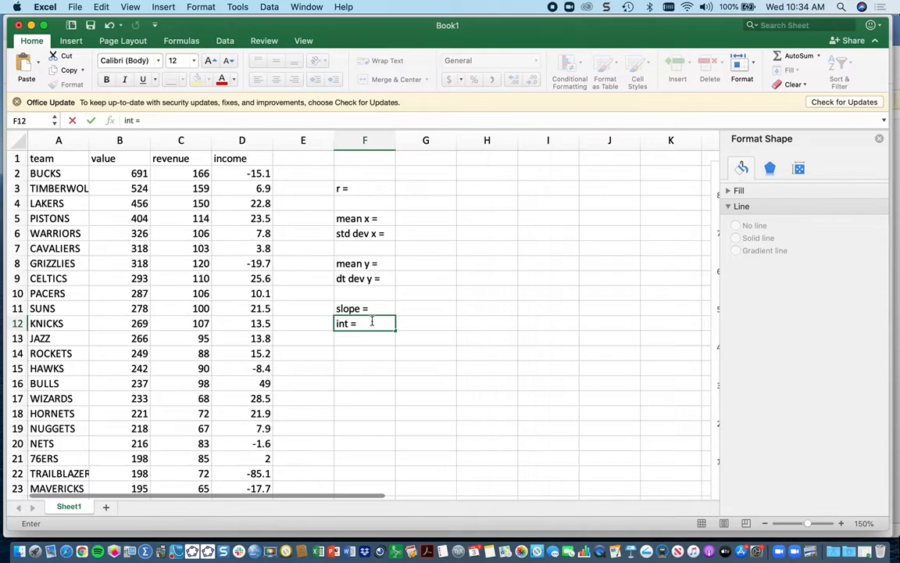
Step: Compute the correlation of revenue and value in G3 with =correl(C2:C30,B2:B30)
{"action": "left_click", "coordinate": [410, 189]}
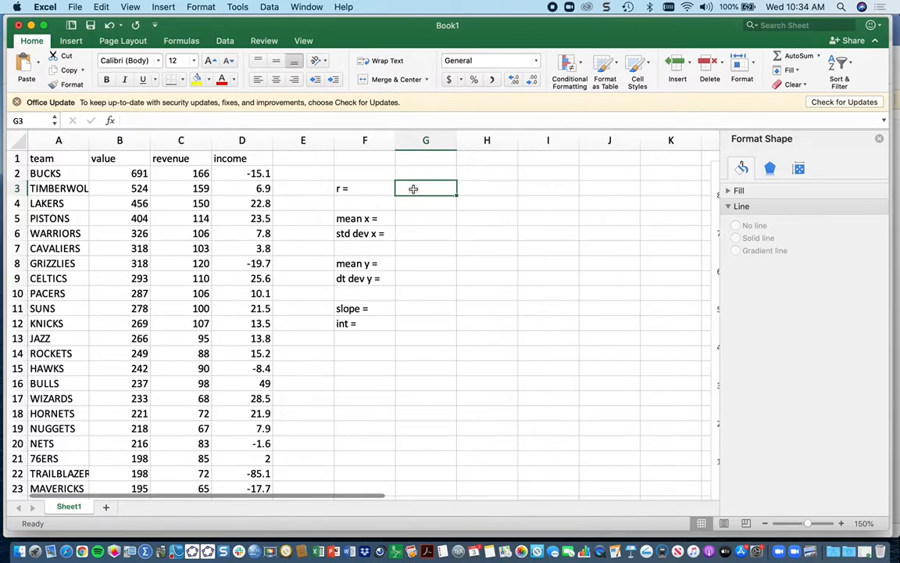
{"action": "type", "text": "="}
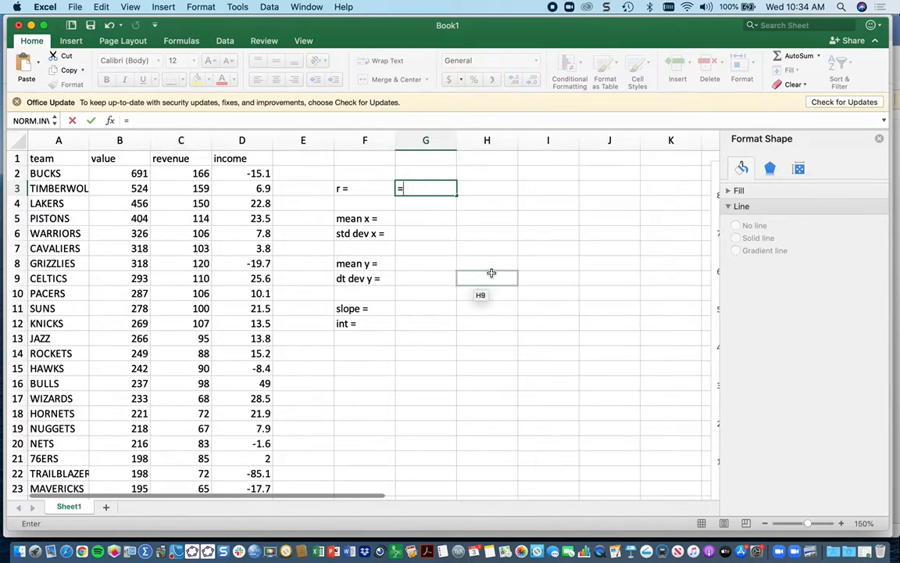
{"action": "type", "text": "correl("}
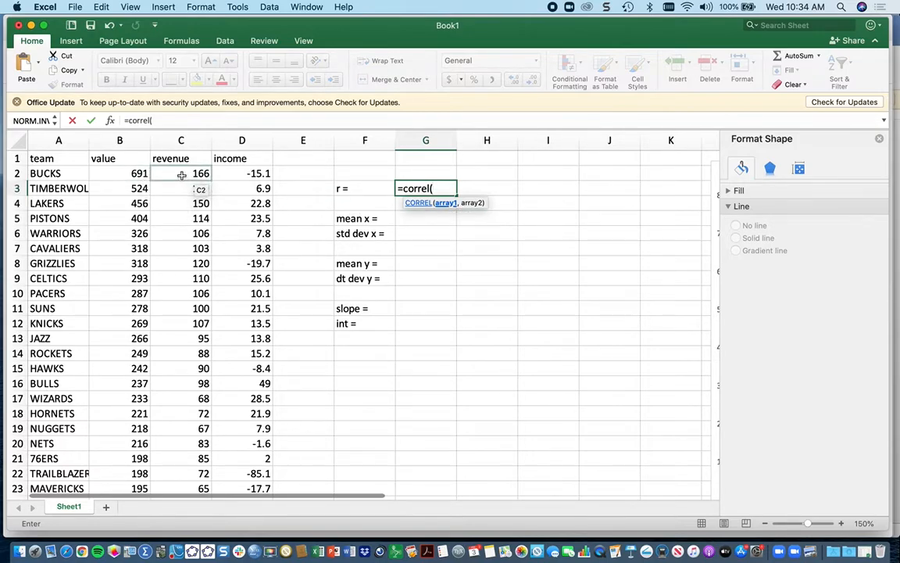
{"action": "left_click_drag", "start_coordinate": [180, 173], "coordinate": [180, 444]}
{"action": "type", "text": ","}
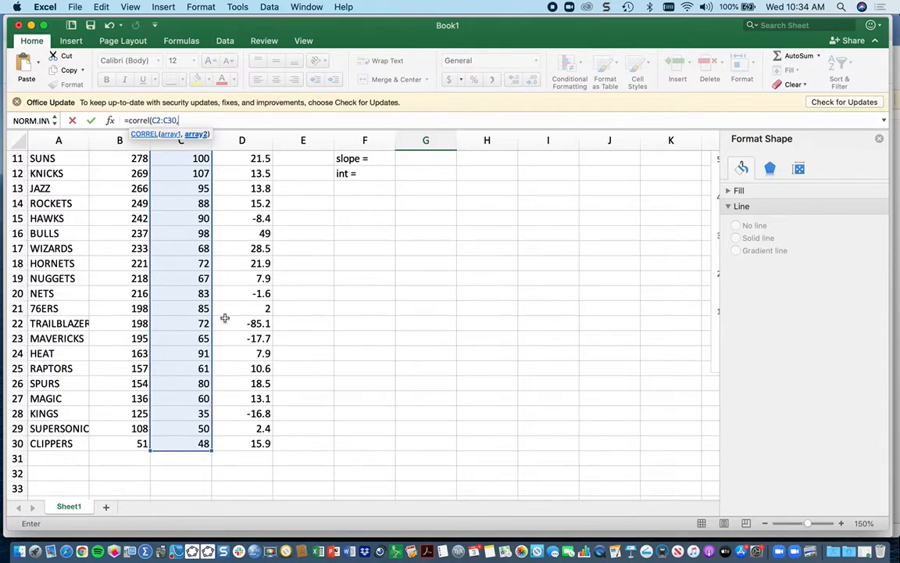
{"action": "scroll", "coordinate": [225, 320], "scroll_direction": "up", "scroll_amount": 5}
{"action": "left_click_drag", "start_coordinate": [120, 172], "coordinate": [125, 445]}
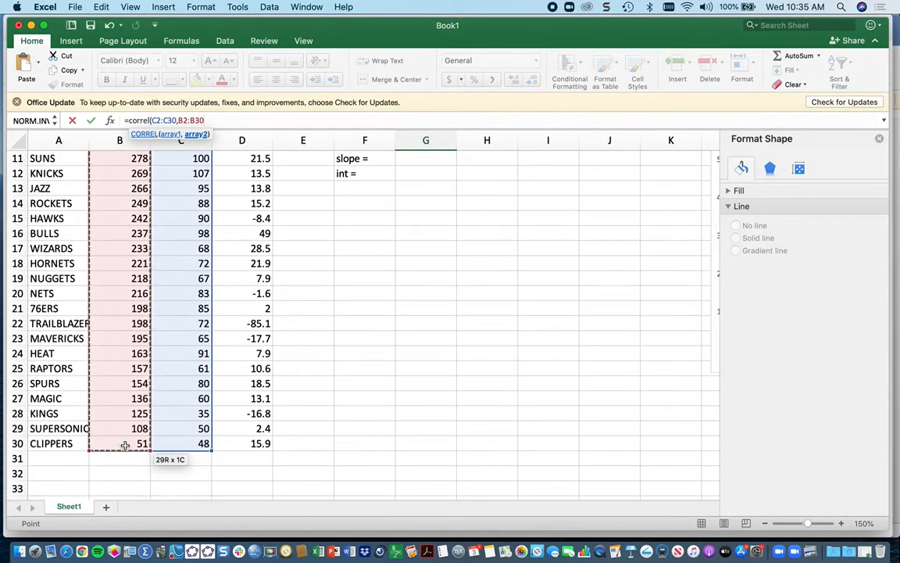
{"action": "type", "text": ")"}
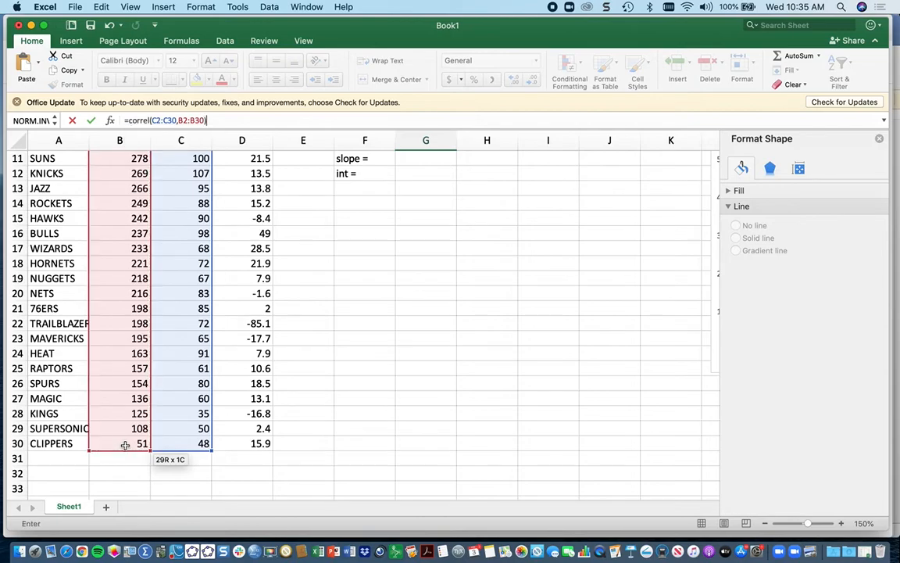
{"action": "key", "text": "Return"}
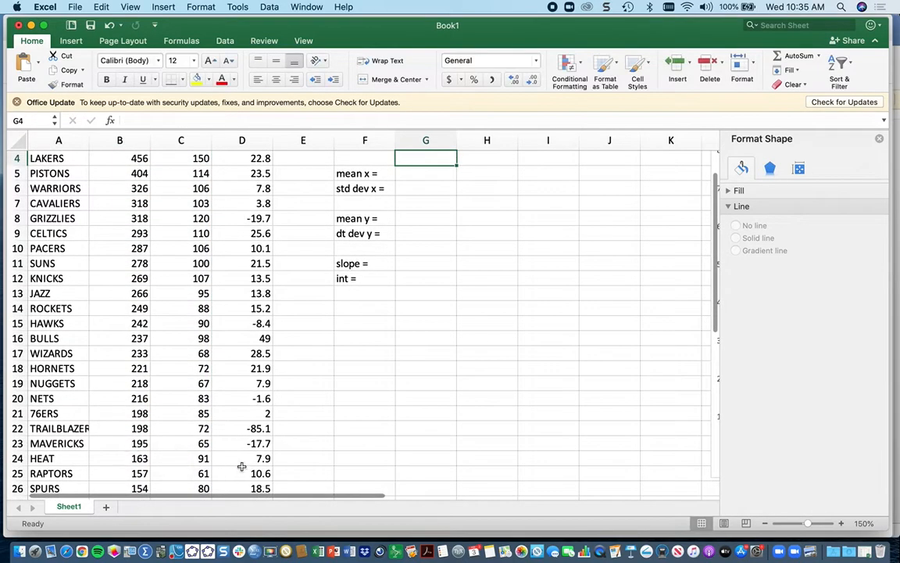
Step: Compute the mean of the revenue column in G5 with =average(C2:C30)
{"action": "scroll", "coordinate": [483, 345], "scroll_direction": "up", "scroll_amount": 3}
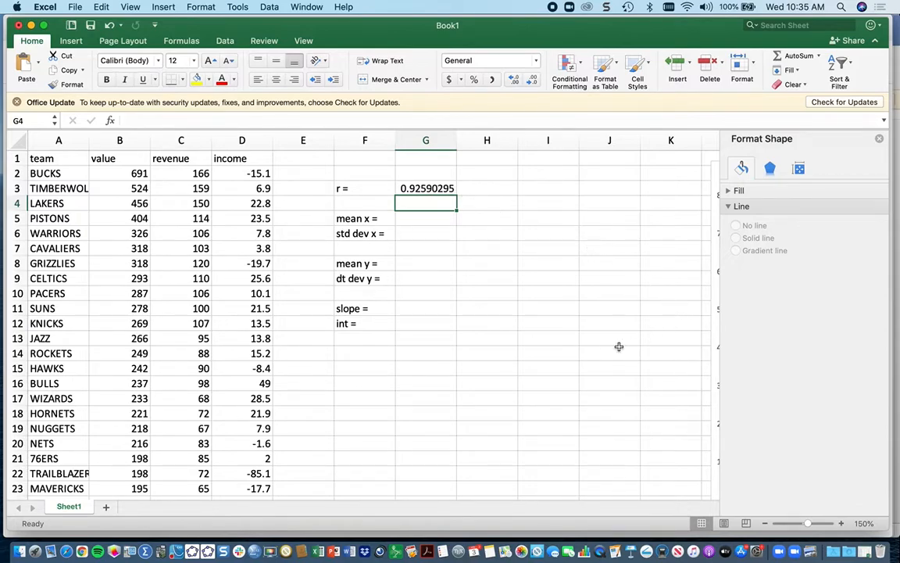
{"action": "left_click", "coordinate": [416, 219]}
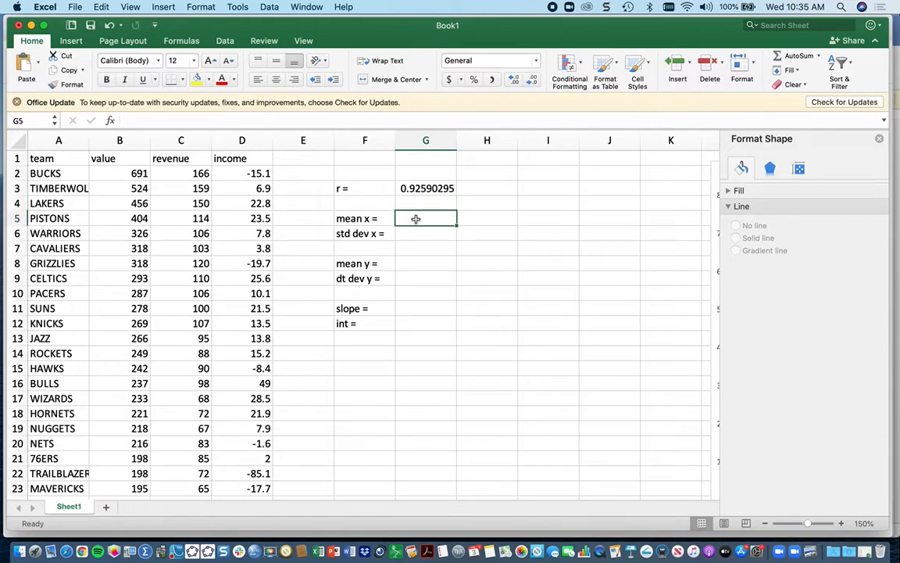
{"action": "type", "text": "="}
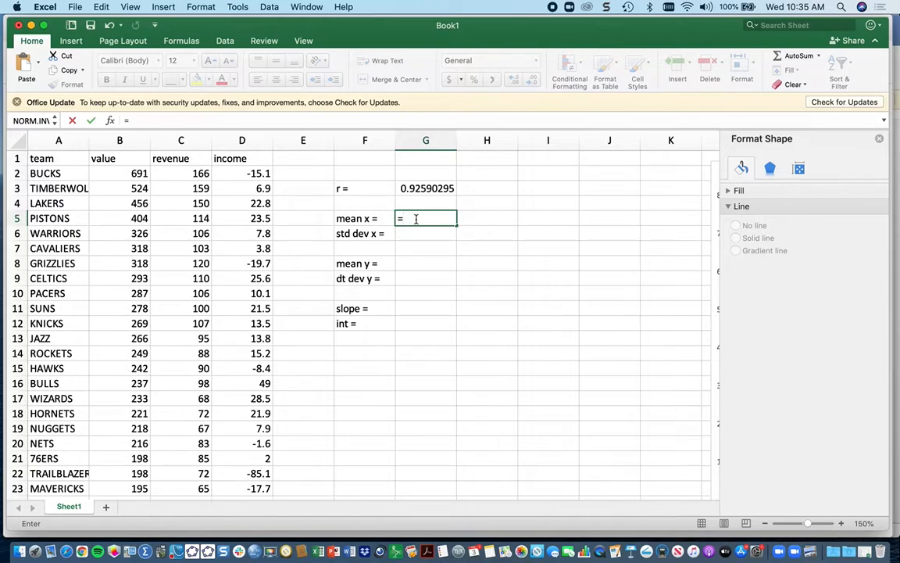
{"action": "type", "text": "average("}
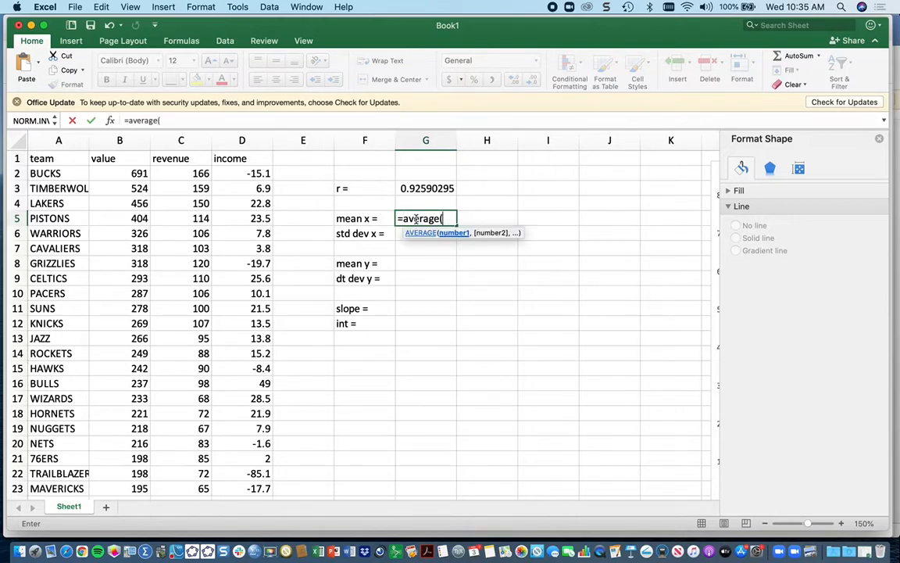
{"action": "left_click", "coordinate": [186, 173]}
{"action": "left_click_drag", "start_coordinate": [186, 174], "coordinate": [188, 504]}
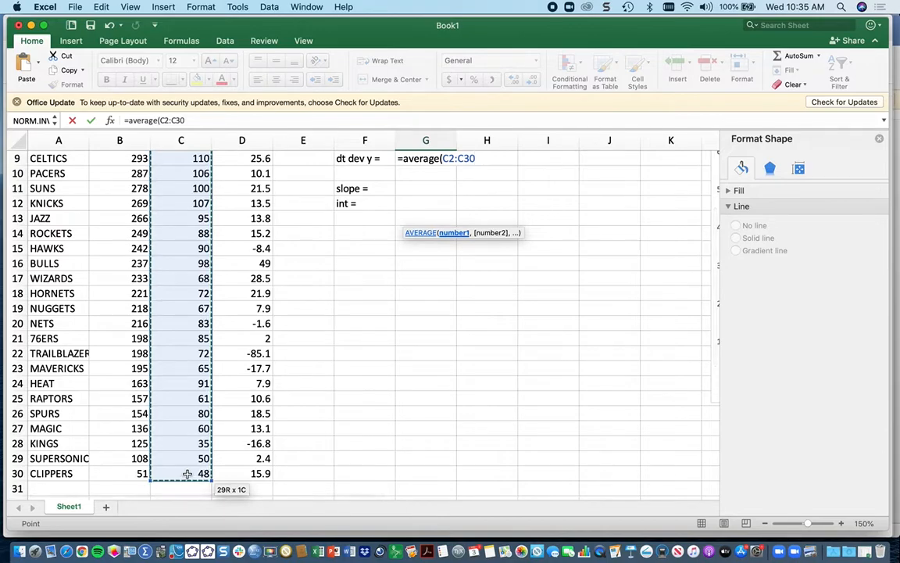
{"action": "type", "text": ")"}
{"action": "key", "text": "Return"}
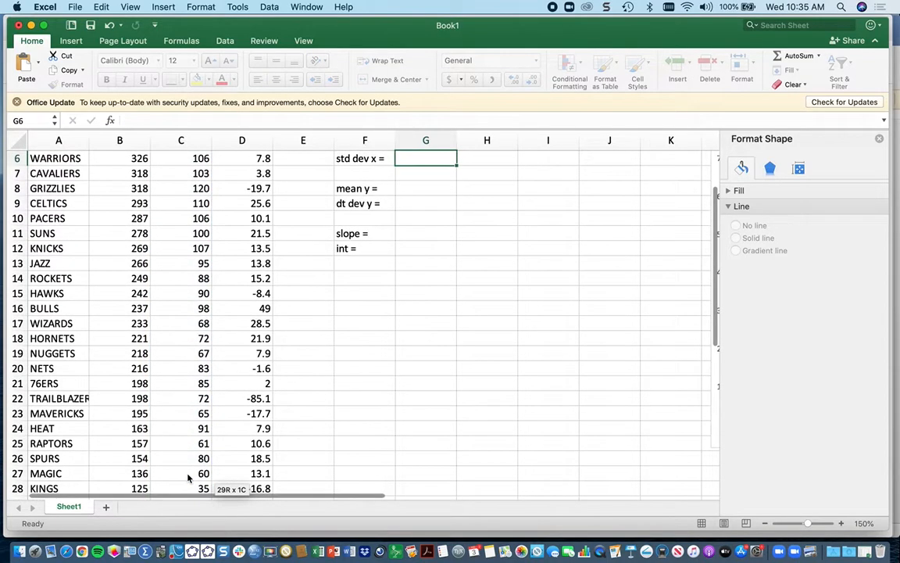
Step: Compute the sample standard deviation of revenue in G6 with stdev.s over C2:C30
{"action": "scroll", "coordinate": [188, 478], "scroll_direction": "up", "scroll_amount": 3}
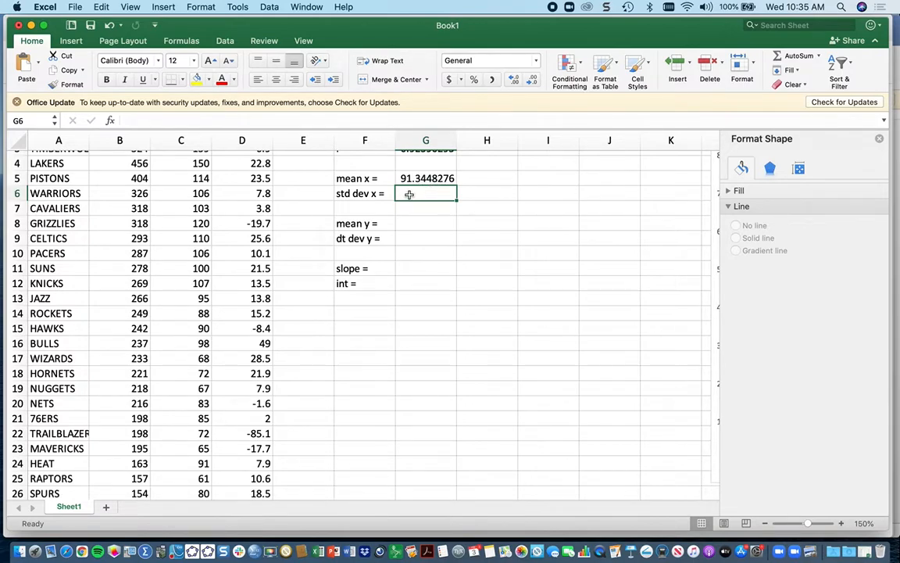
{"action": "type", "text": "="}
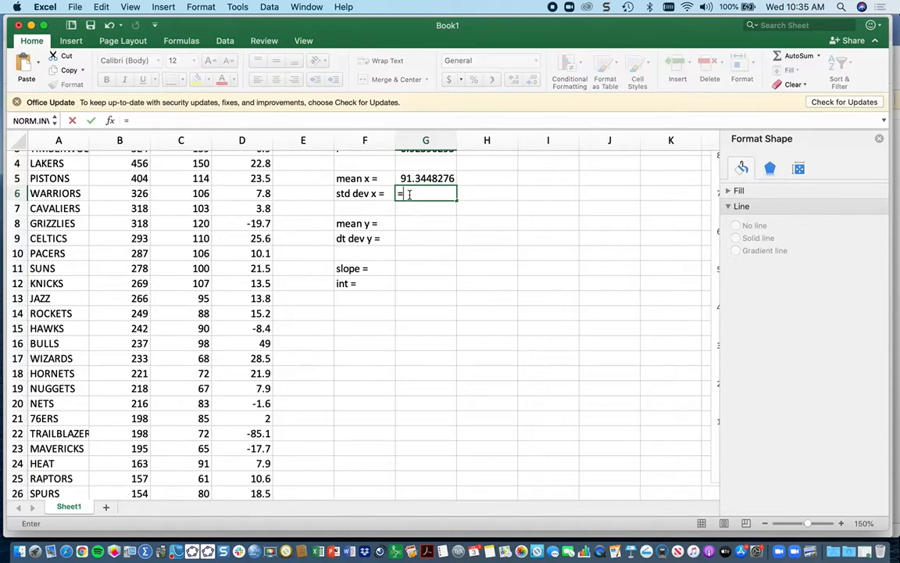
{"action": "type", "text": "stde"}
{"action": "type", "text": "("}
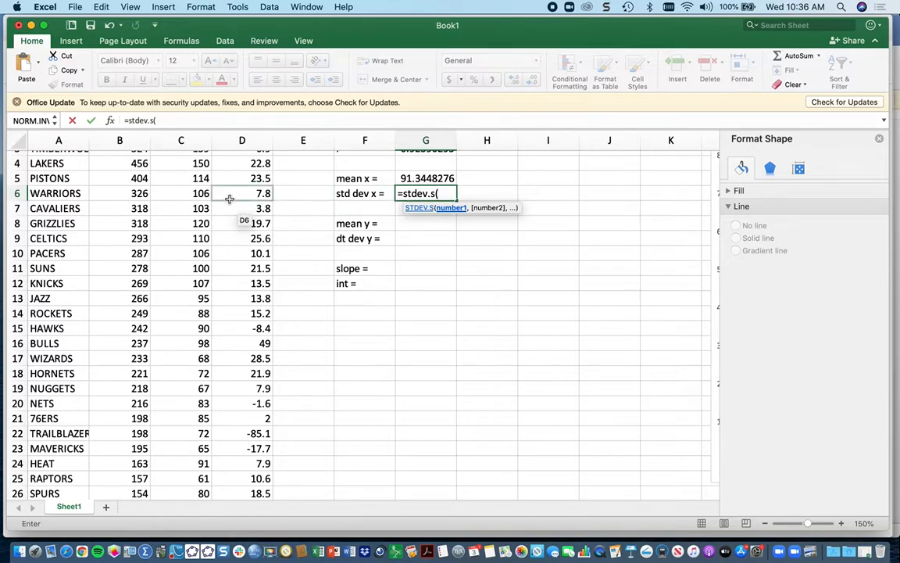
{"action": "scroll", "coordinate": [231, 198], "scroll_direction": "up", "scroll_amount": 3}
{"action": "left_click_drag", "start_coordinate": [178, 175], "coordinate": [186, 456]}
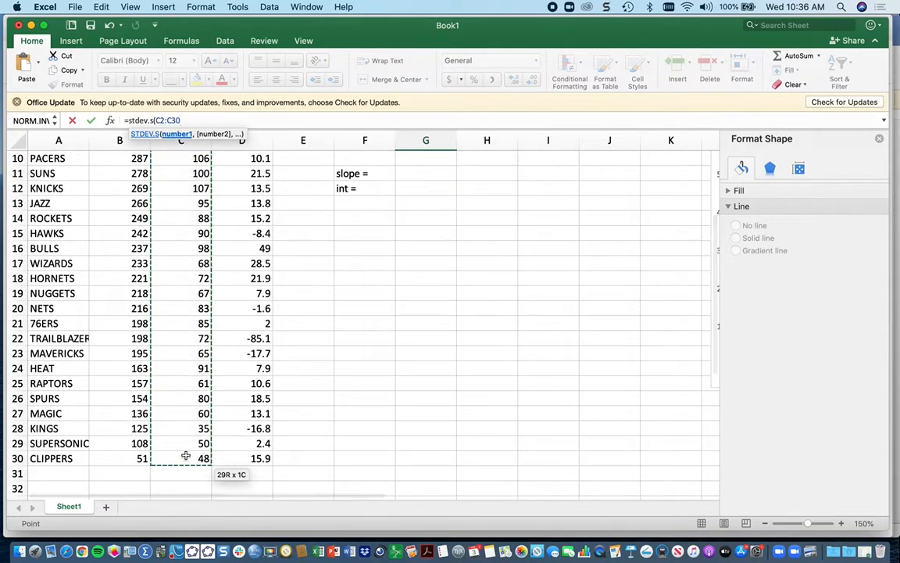
{"action": "key", "text": "Return"}
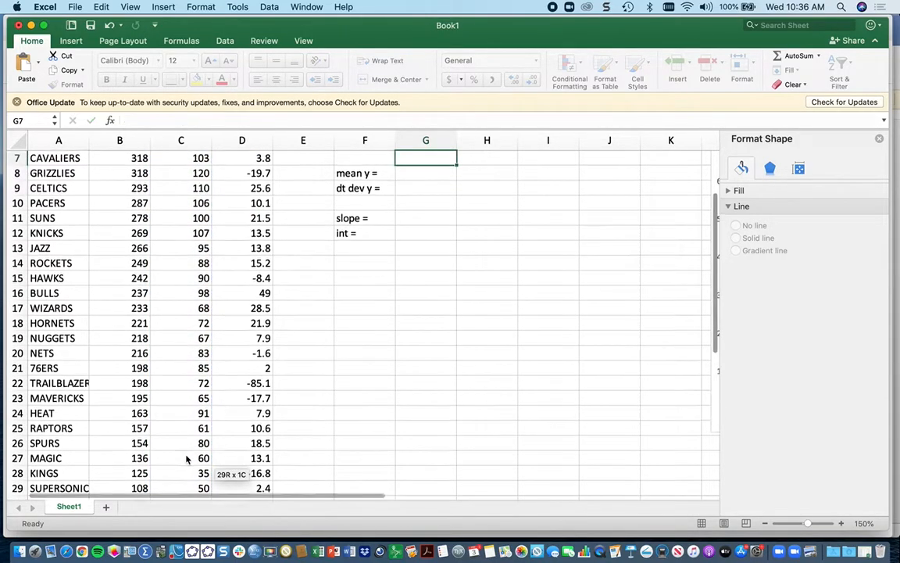
Step: Compute the mean of the value column in G8 with =average(B2:B30)
{"action": "scroll", "coordinate": [186, 458], "scroll_direction": "up", "scroll_amount": 3}
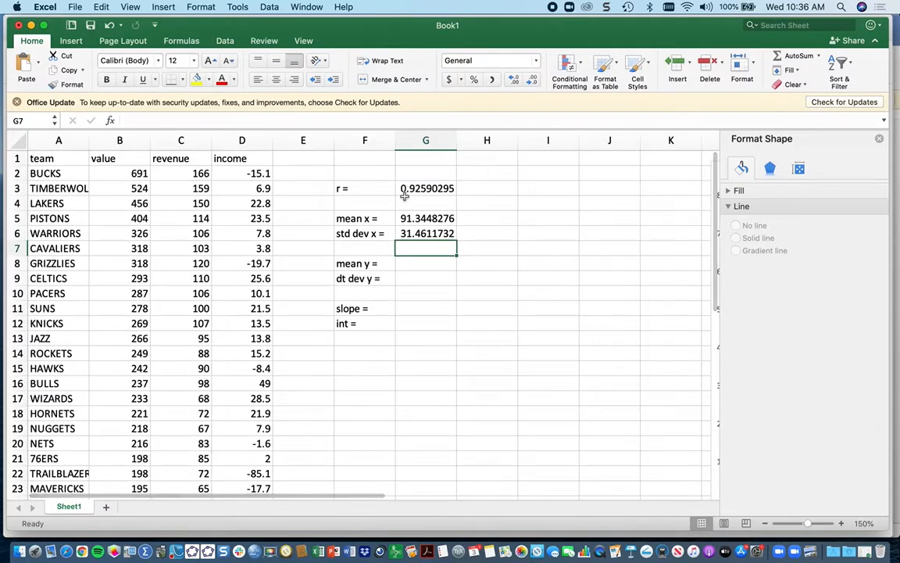
{"action": "left_click", "coordinate": [412, 264]}
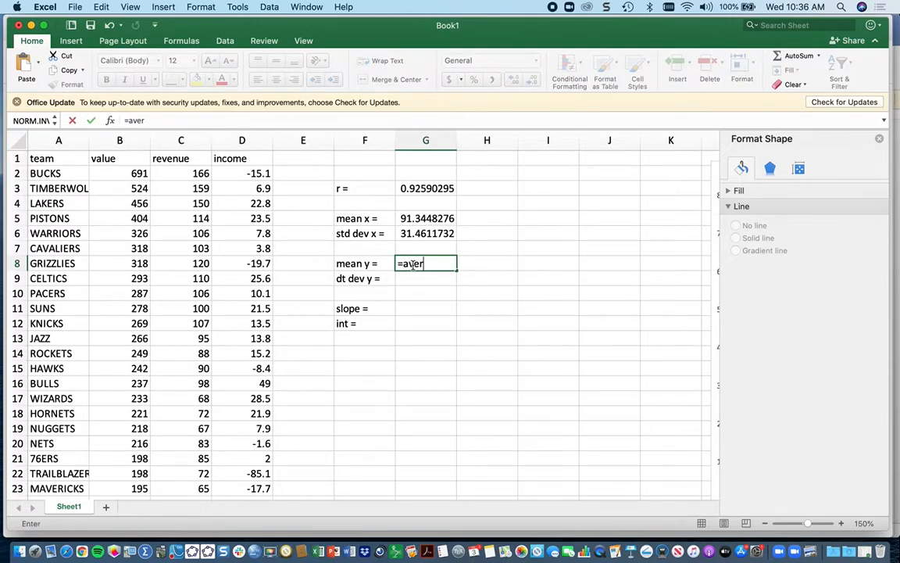
{"action": "type", "text": "("}
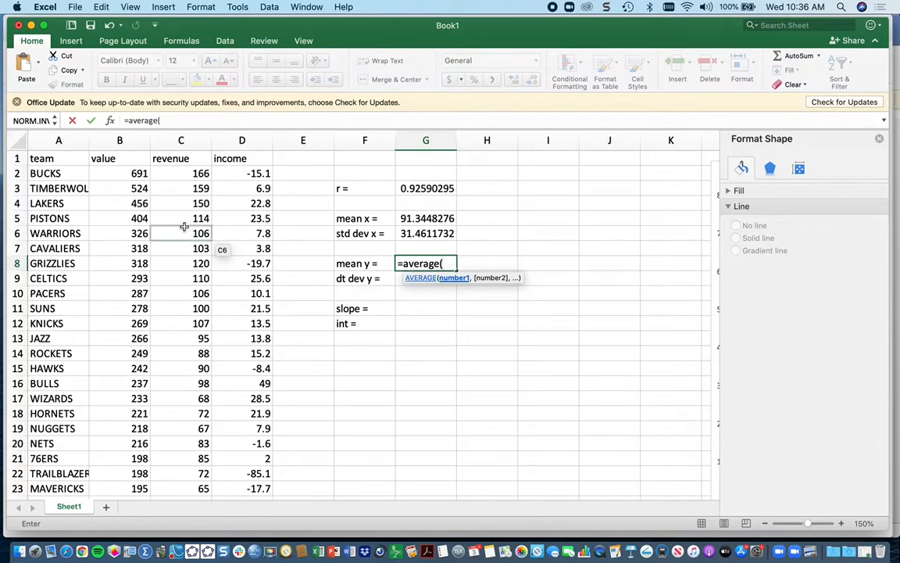
{"action": "left_click_drag", "start_coordinate": [119, 172], "coordinate": [131, 466]}
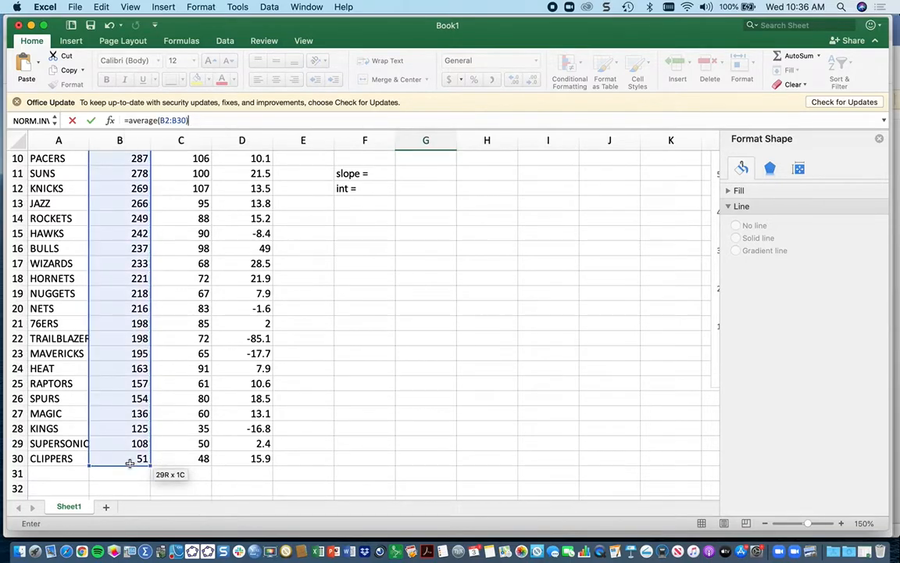
{"action": "key", "text": "Return"}
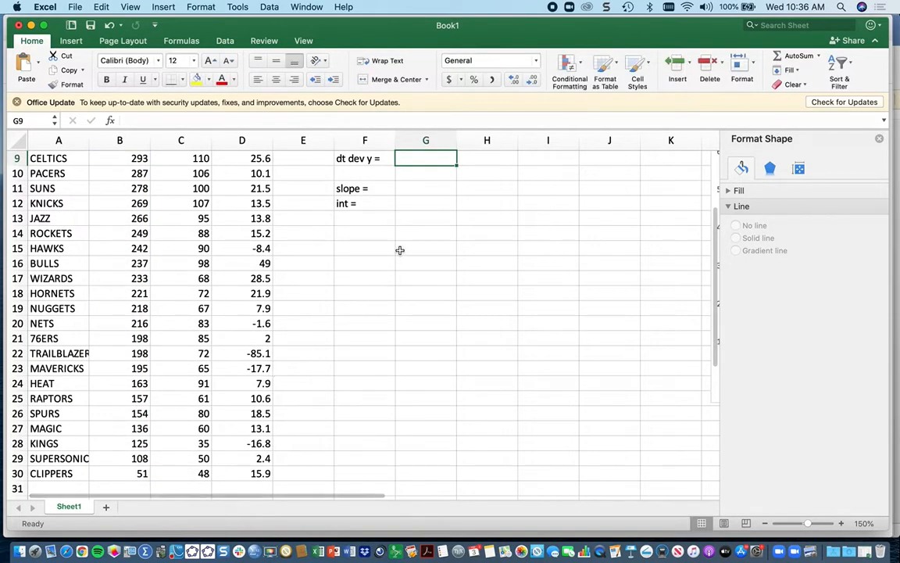
Step: Correct the label in F9 so it reads "st dev y ="
{"action": "scroll", "coordinate": [382, 177], "scroll_direction": "up", "scroll_amount": 4}
{"action": "scroll", "coordinate": [384, 176], "scroll_direction": "up", "scroll_amount": 1}
{"action": "left_click", "coordinate": [347, 279]}
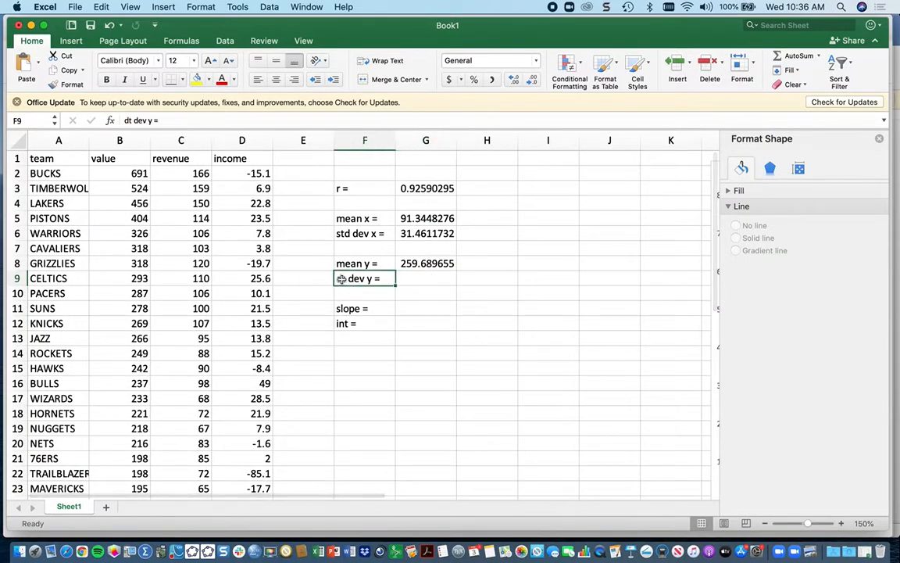
{"action": "left_click", "coordinate": [127, 120]}
{"action": "key", "text": "BackSpace"}
{"action": "type", "text": "s"}
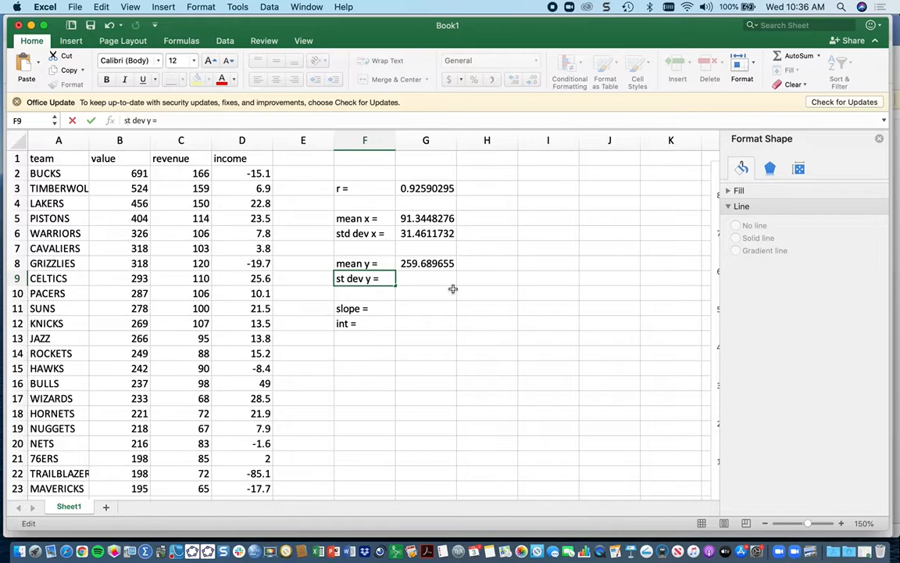
Step: Compute the sample standard deviation of the value column in G9 with stdev.s over B2:B30
{"action": "left_click", "coordinate": [425, 279]}
{"action": "type", "text": "=stdev."}
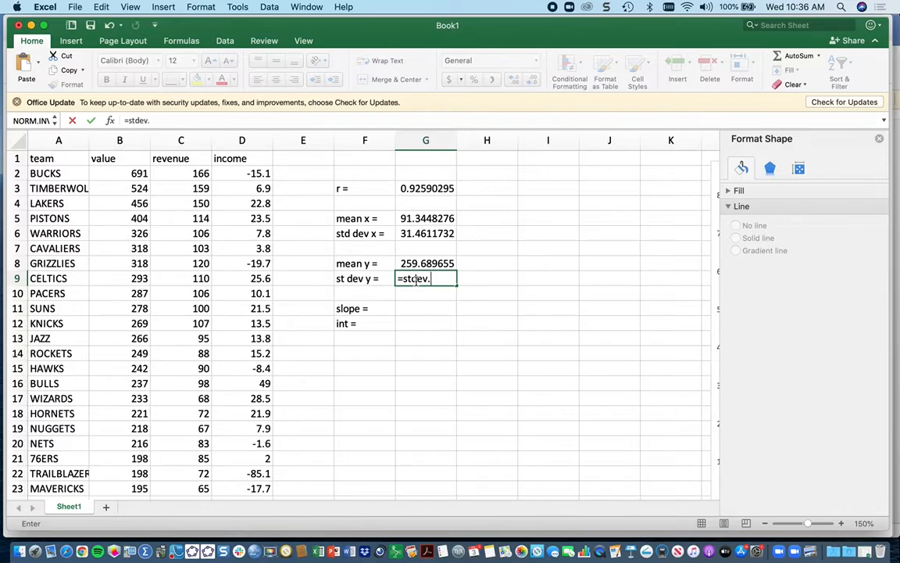
{"action": "type", "text": "s("}
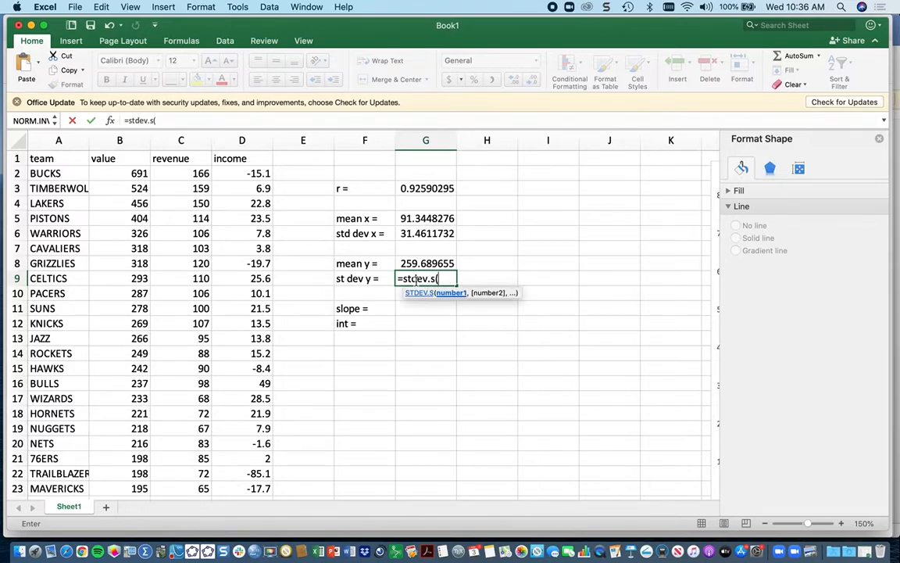
{"action": "left_click_drag", "start_coordinate": [113, 172], "coordinate": [128, 461]}
{"action": "key", "text": "Return"}
{"action": "scroll", "coordinate": [129, 464], "scroll_direction": "up", "scroll_amount": 5}
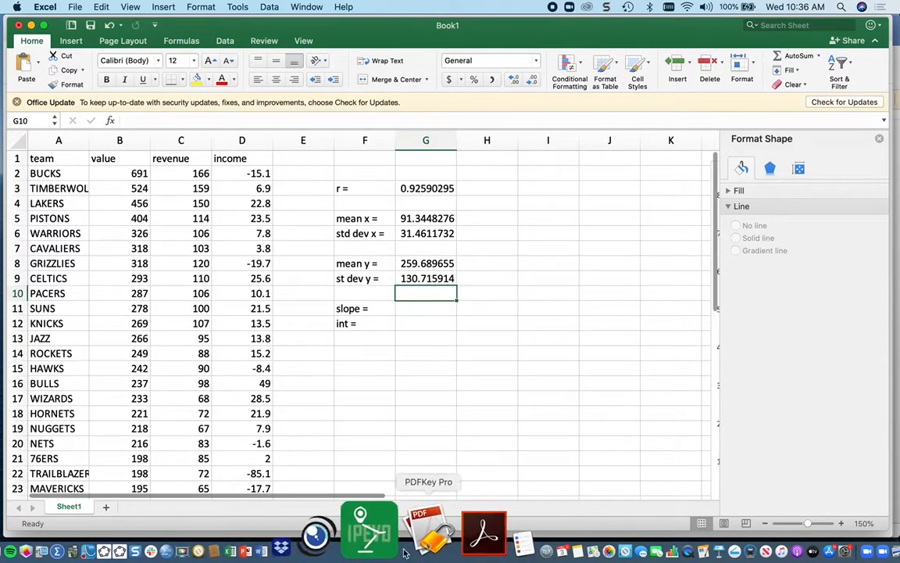
Step: Switch to Visualizer and narrow its window to read the handwritten slope formula beside the worksheet, returning to Excel when done
{"action": "left_click", "coordinate": [383, 536]}
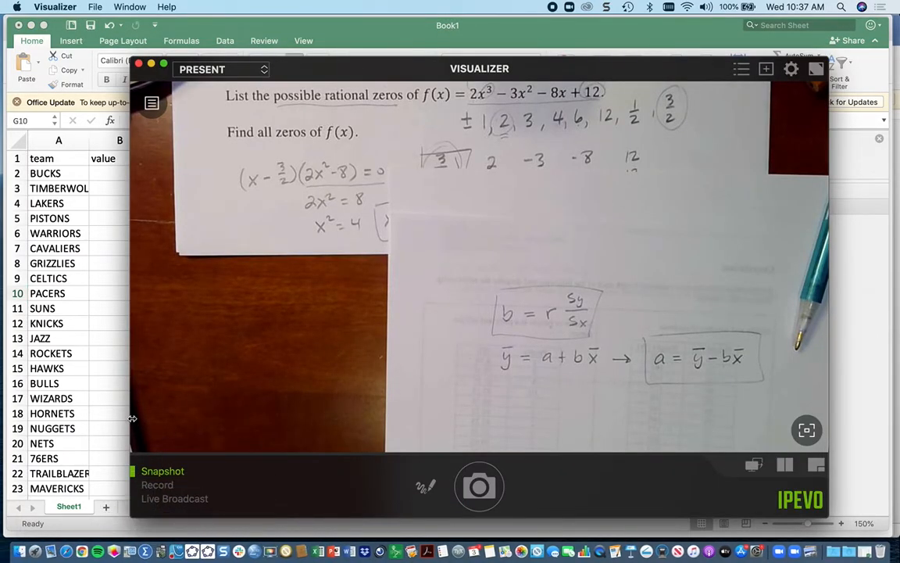
{"action": "left_click_drag", "start_coordinate": [130, 418], "coordinate": [459, 418]}
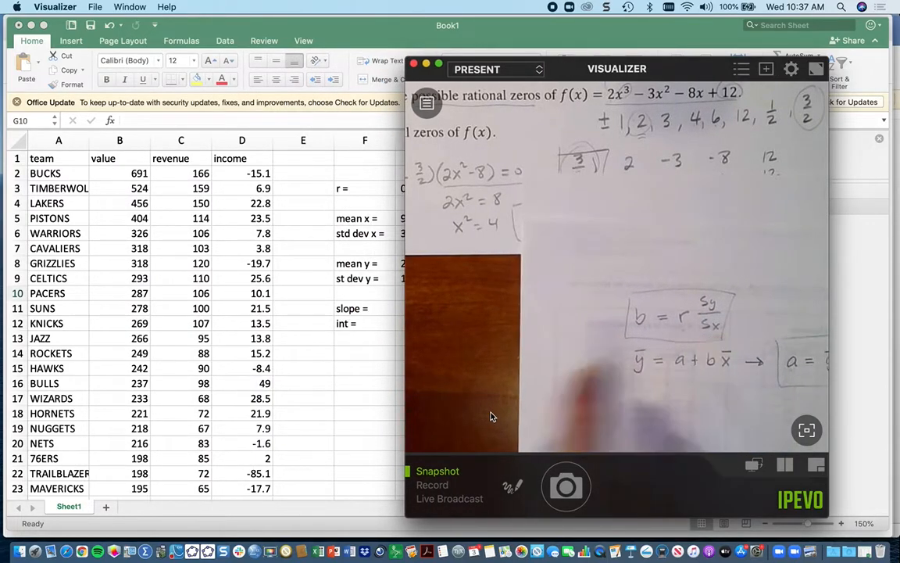
{"action": "left_click", "coordinate": [322, 350]}
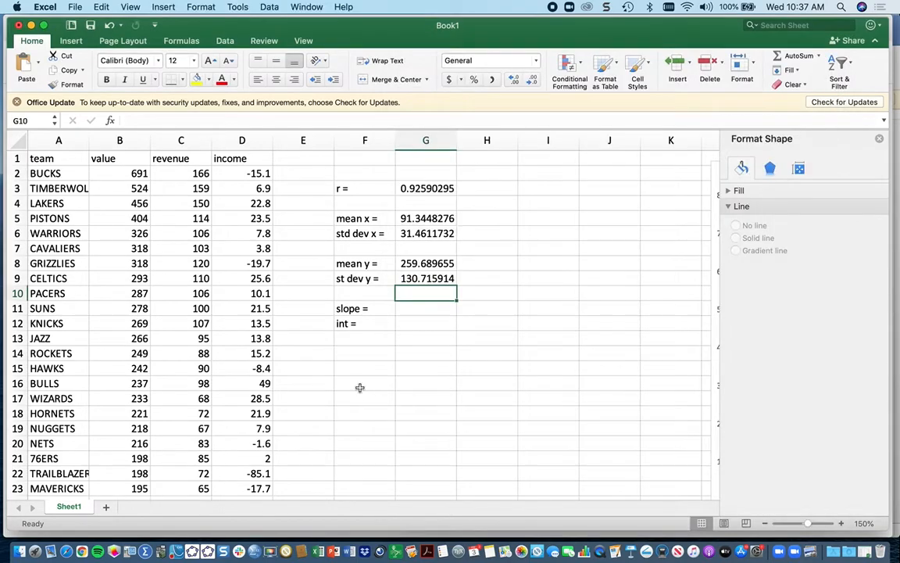
Step: Compute the regression slope in G11 with =G3*G9/G6
{"action": "left_click", "coordinate": [407, 310]}
{"action": "type", "text": "="}
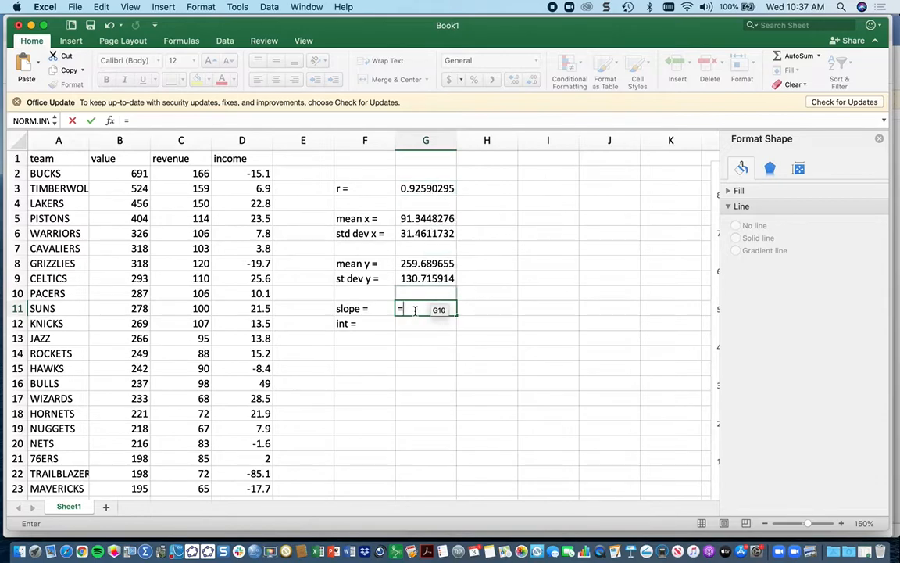
{"action": "left_click", "coordinate": [423, 189]}
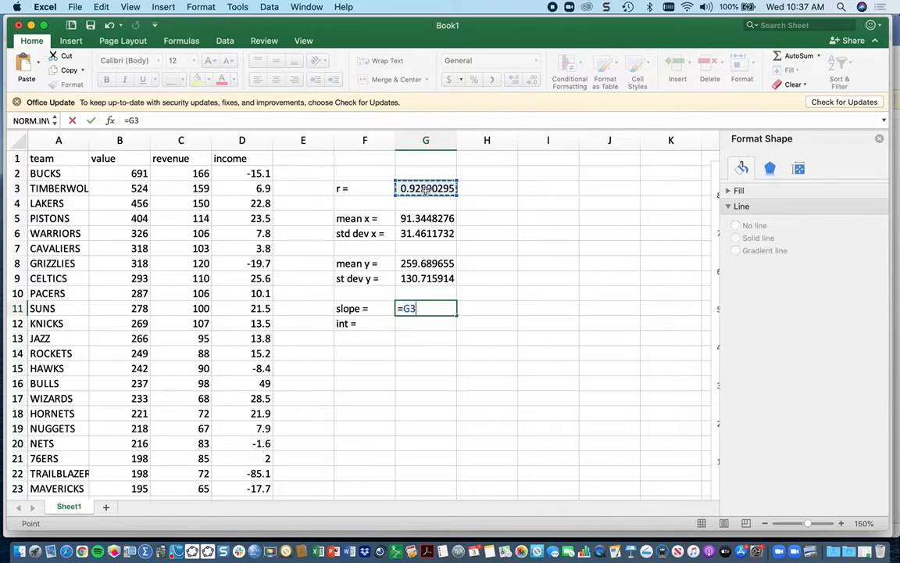
{"action": "type", "text": "*"}
{"action": "left_click", "coordinate": [420, 279]}
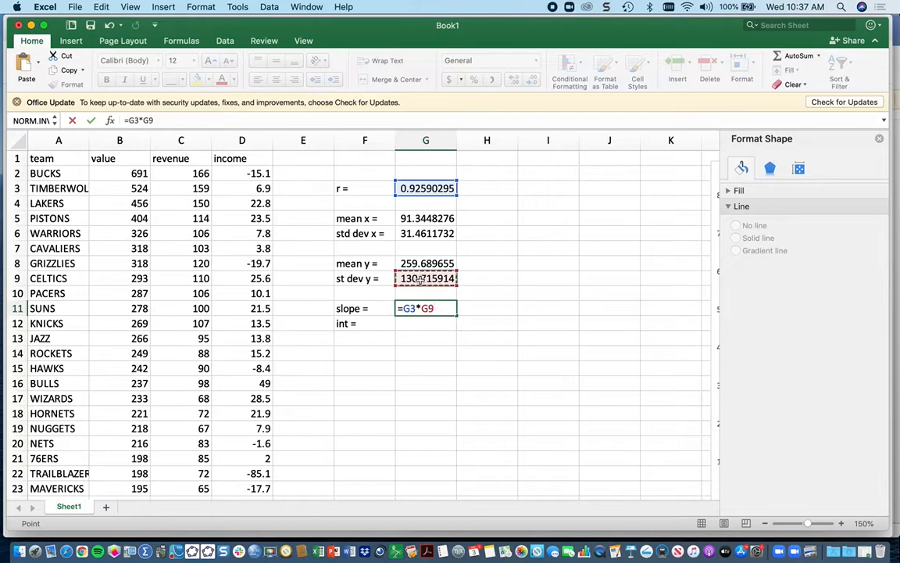
{"action": "type", "text": "/"}
{"action": "left_click", "coordinate": [418, 236]}
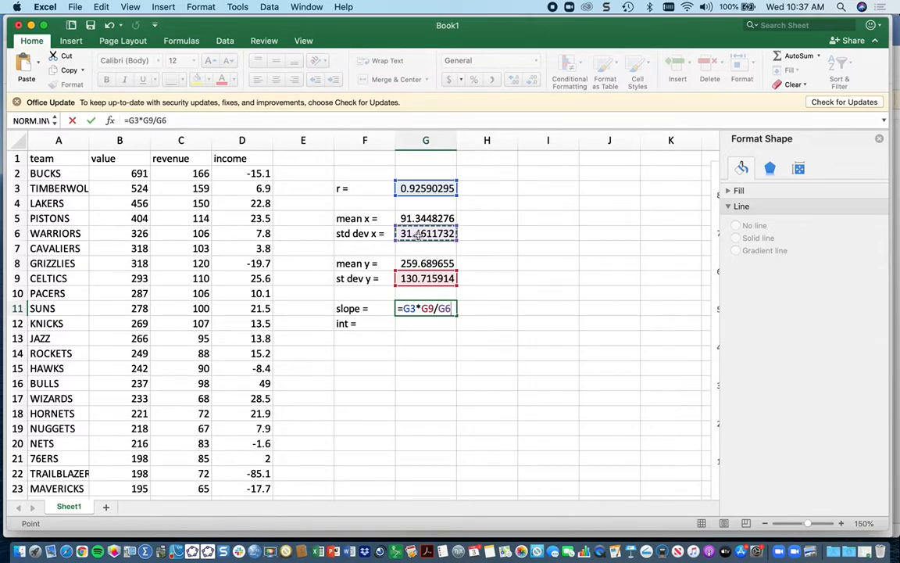
{"action": "key", "text": "Return"}
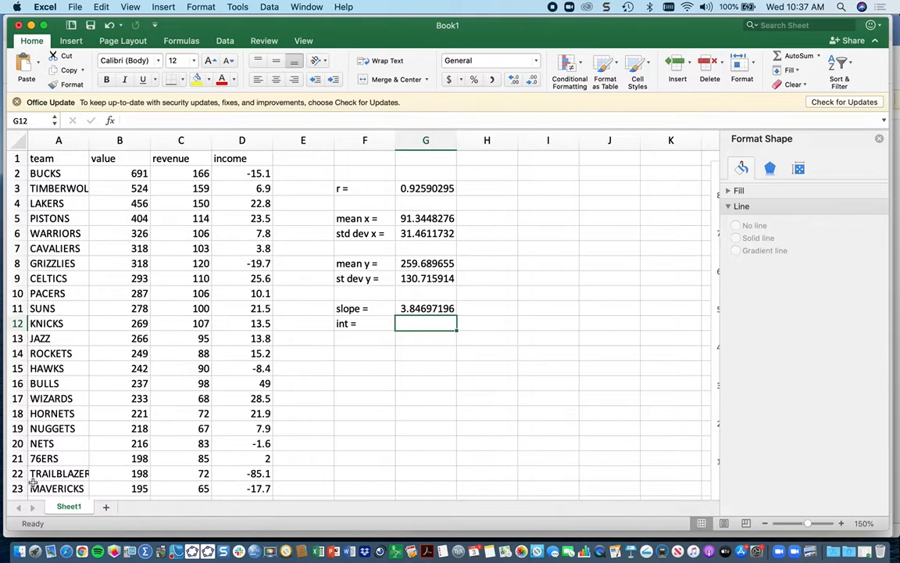
Step: Narrow the Excel window and switch to the WebAssign Assignment Previewer in Chrome to review the regression equation in question 1
{"action": "left_click_drag", "start_coordinate": [7, 508], "coordinate": [272, 443]}
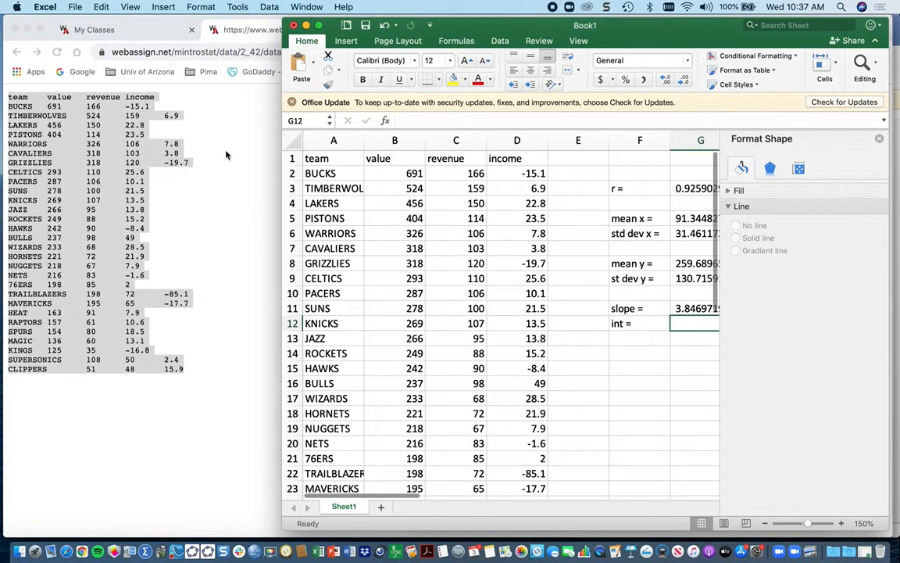
{"action": "left_click", "coordinate": [227, 152]}
{"action": "left_click", "coordinate": [341, 6]}
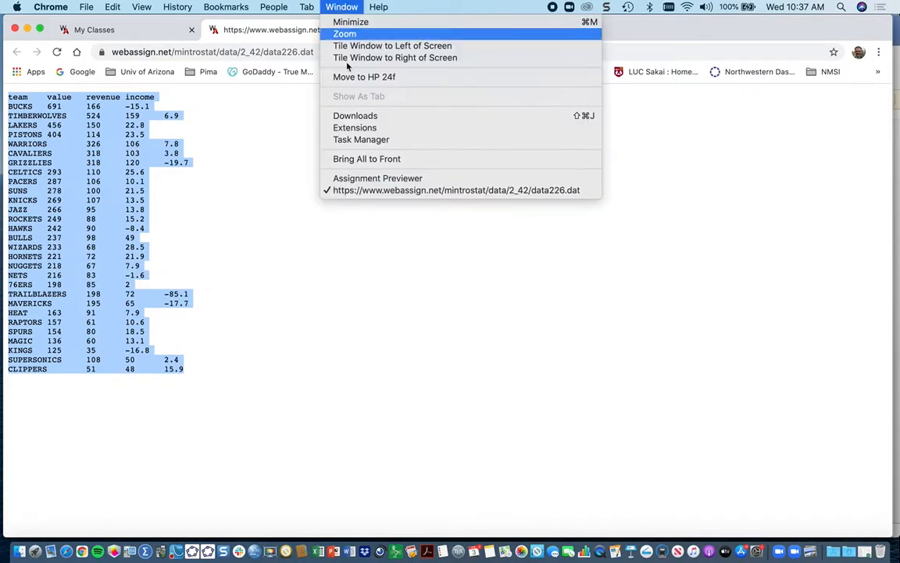
{"action": "left_click", "coordinate": [353, 179]}
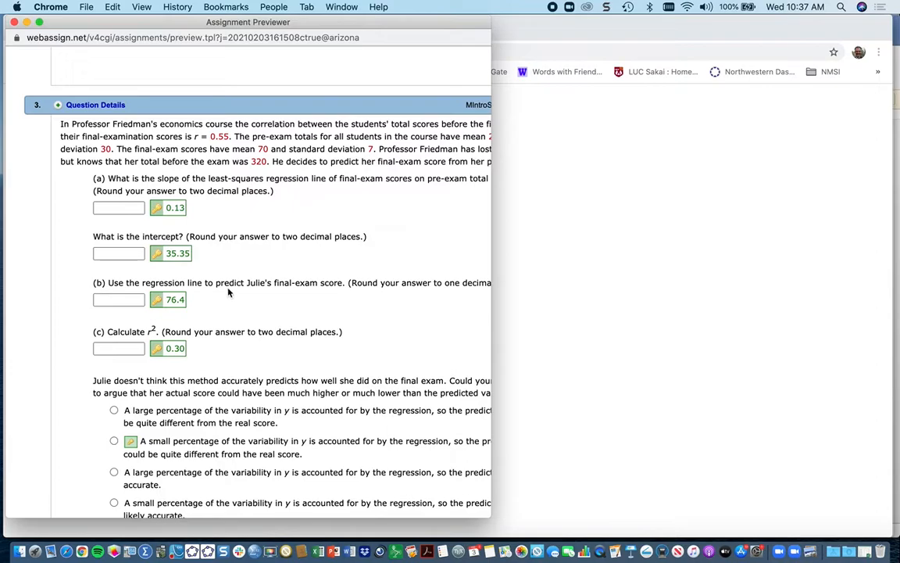
{"action": "scroll", "coordinate": [251, 259], "scroll_direction": "up", "scroll_amount": 15}
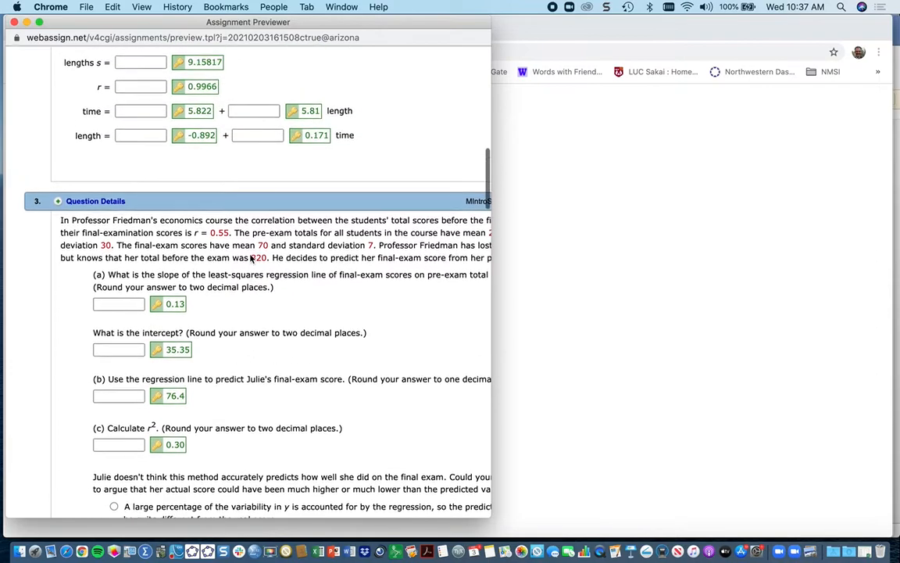
{"action": "scroll", "coordinate": [250, 254], "scroll_direction": "up", "scroll_amount": 3}
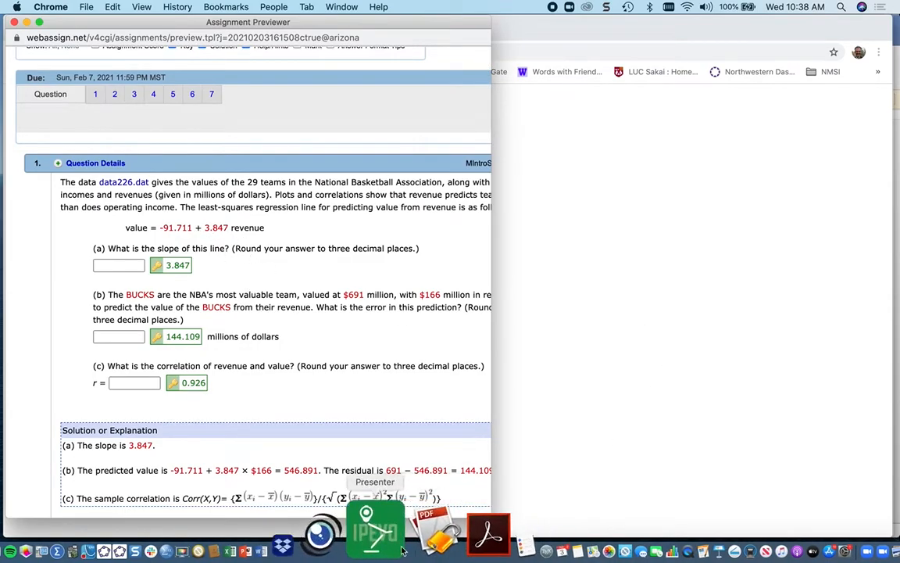
Step: Check the handwritten intercept formula in Visualizer and widen the Excel window so column G shows in full
{"action": "left_click", "coordinate": [316, 538]}
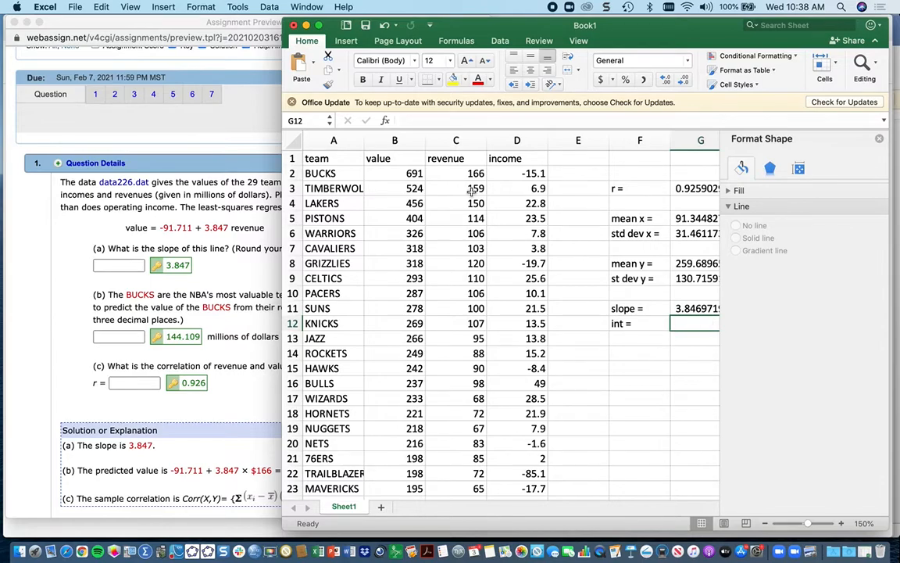
{"action": "left_click_drag", "start_coordinate": [479, 25], "coordinate": [200, 24]}
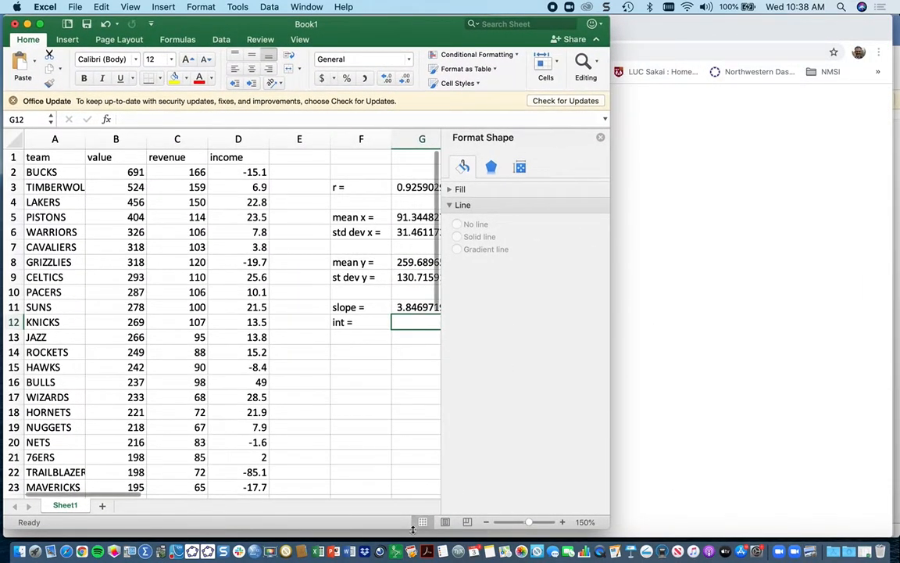
{"action": "left_click", "coordinate": [382, 531]}
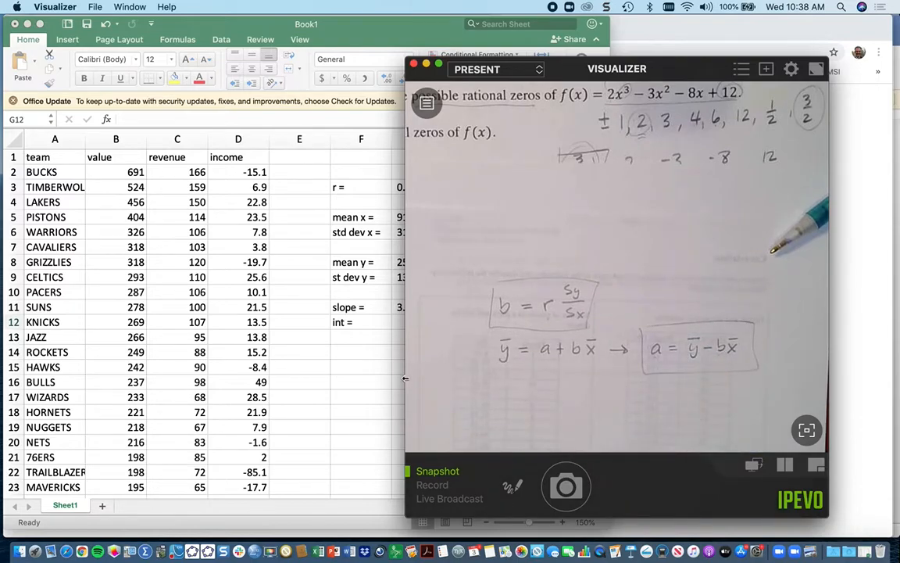
{"action": "left_click", "coordinate": [318, 336]}
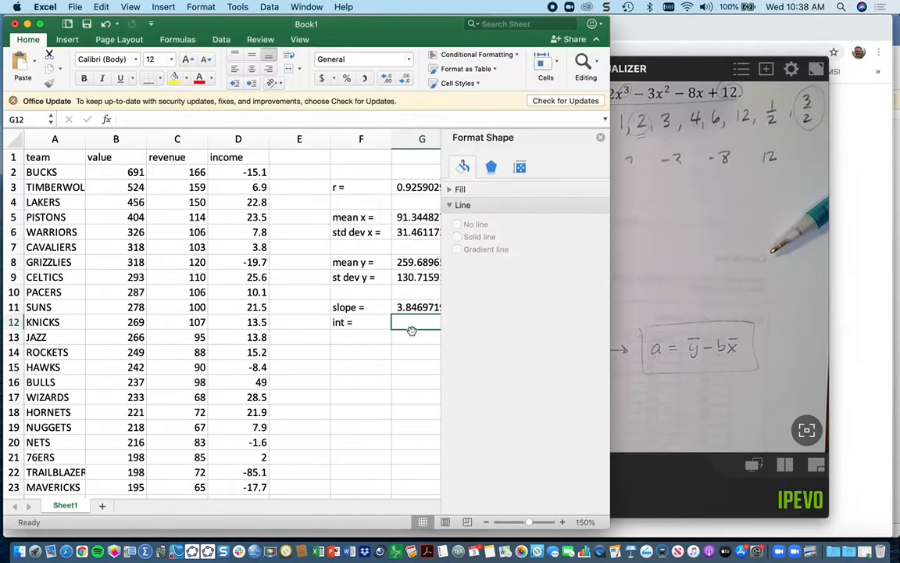
{"action": "double_click", "coordinate": [610, 396]}
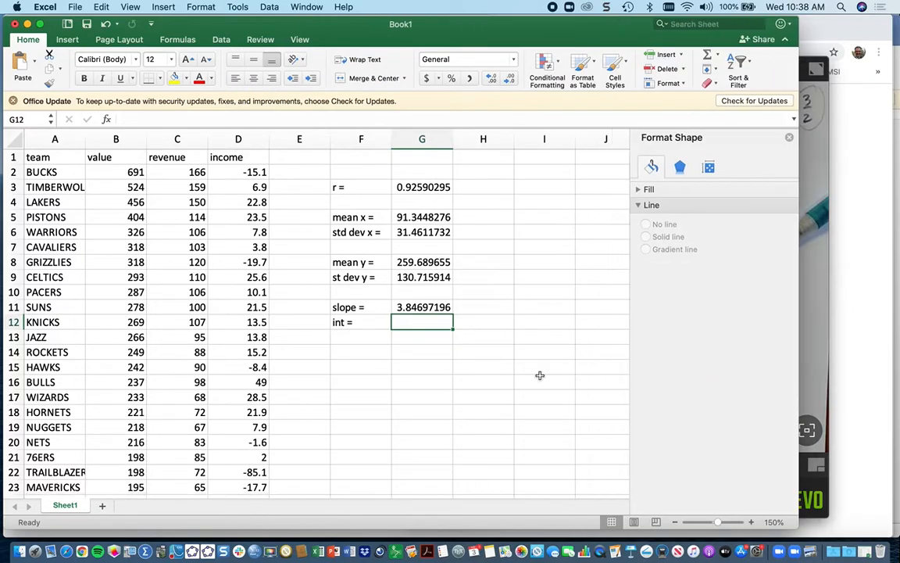
Step: Compute the intercept in G12 with =G8-G11*G5 and move the workbook window aside to compare with question 1 in WebAssign
{"action": "type", "text": "="}
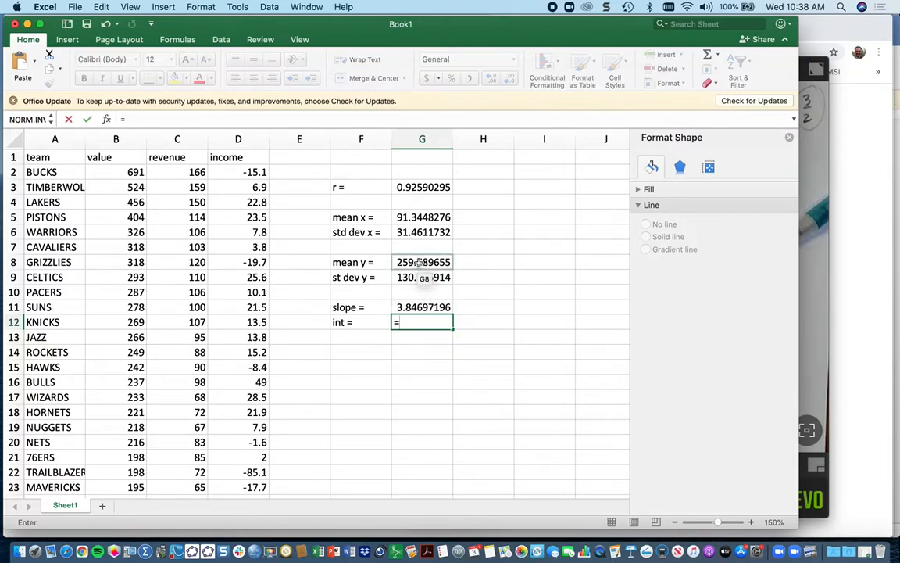
{"action": "left_click", "coordinate": [420, 262]}
{"action": "type", "text": "-"}
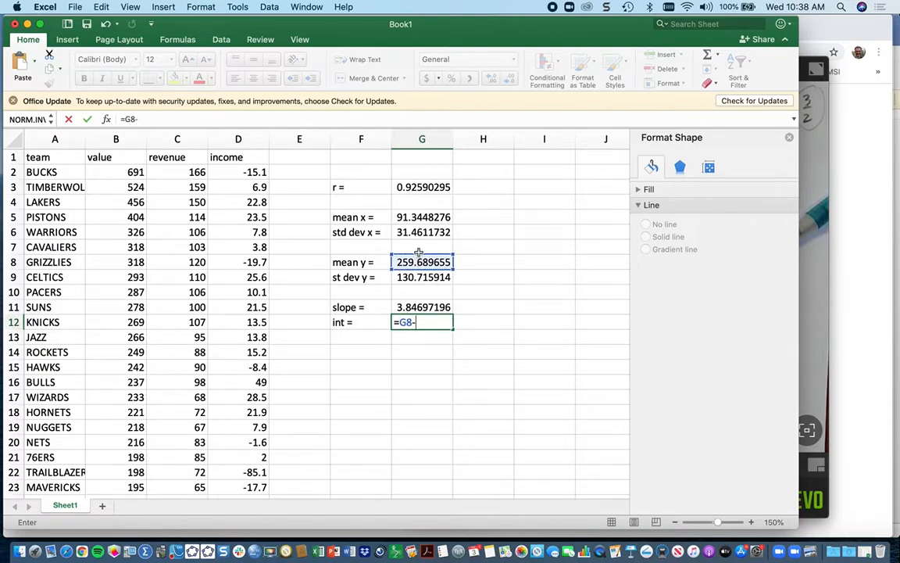
{"action": "left_click", "coordinate": [415, 307]}
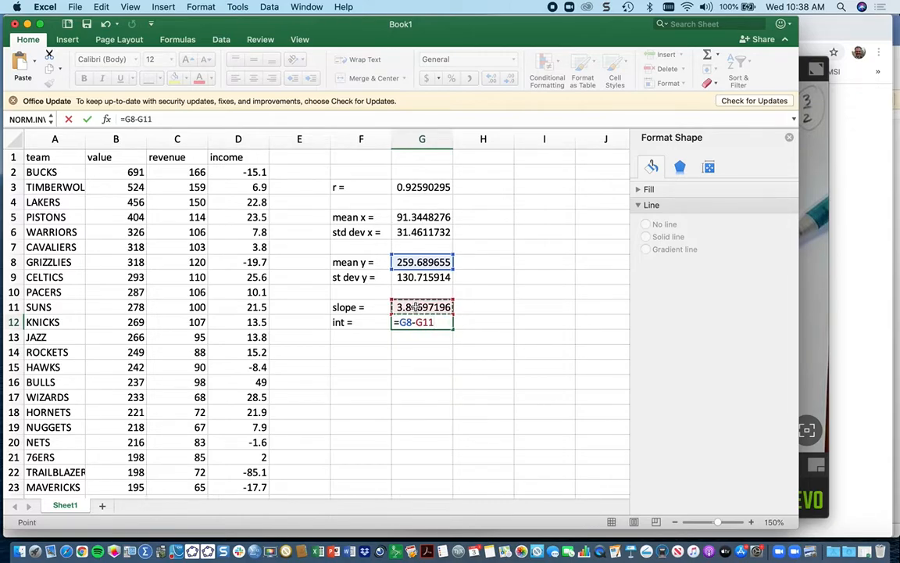
{"action": "type", "text": "*"}
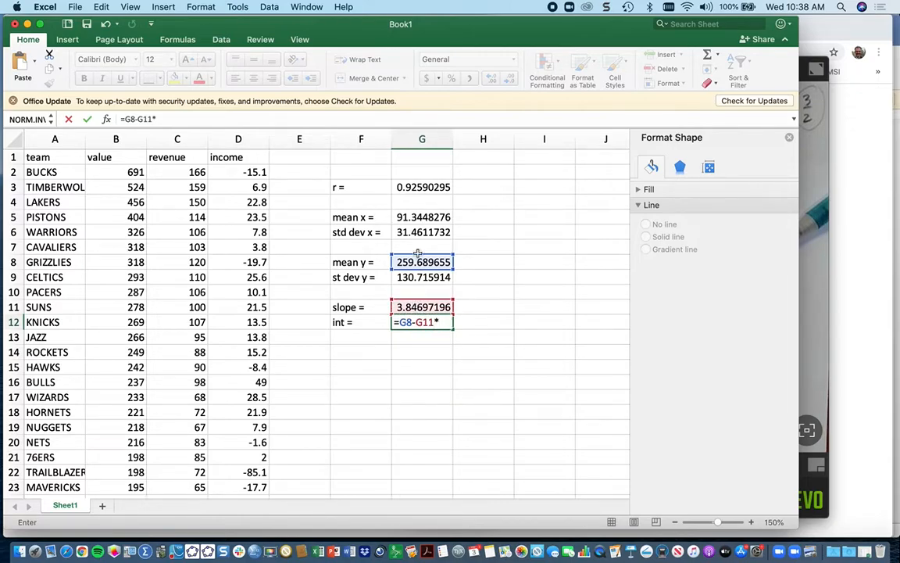
{"action": "left_click", "coordinate": [417, 217]}
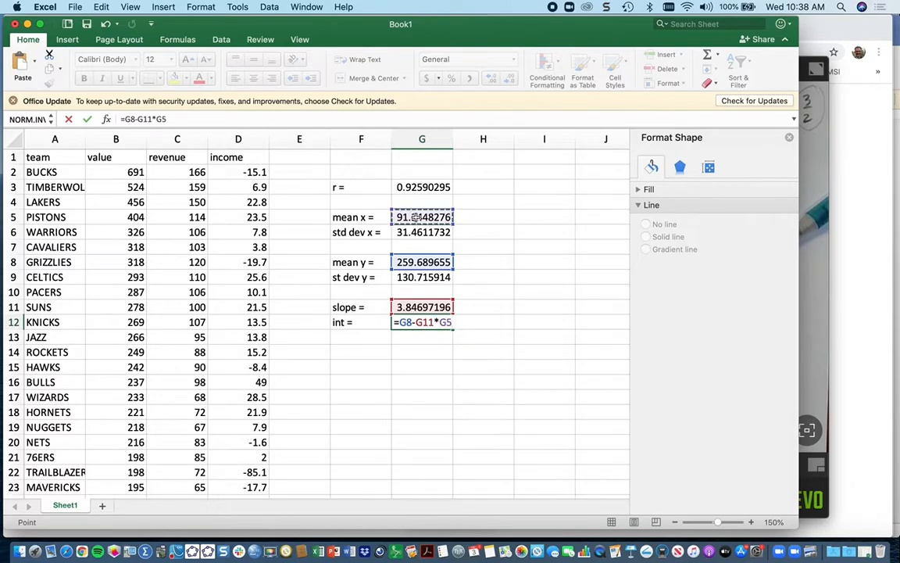
{"action": "key", "text": "Return"}
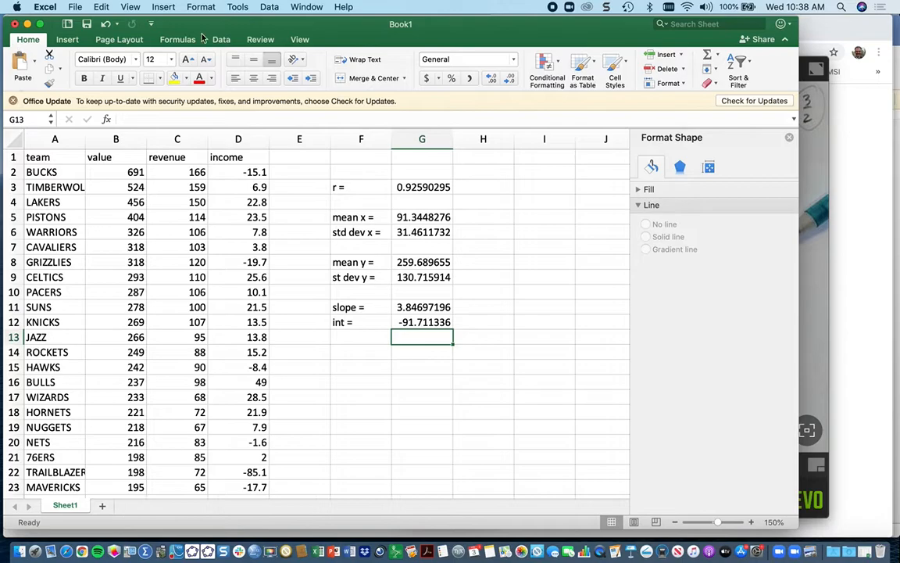
{"action": "left_click_drag", "start_coordinate": [211, 28], "coordinate": [454, 26]}
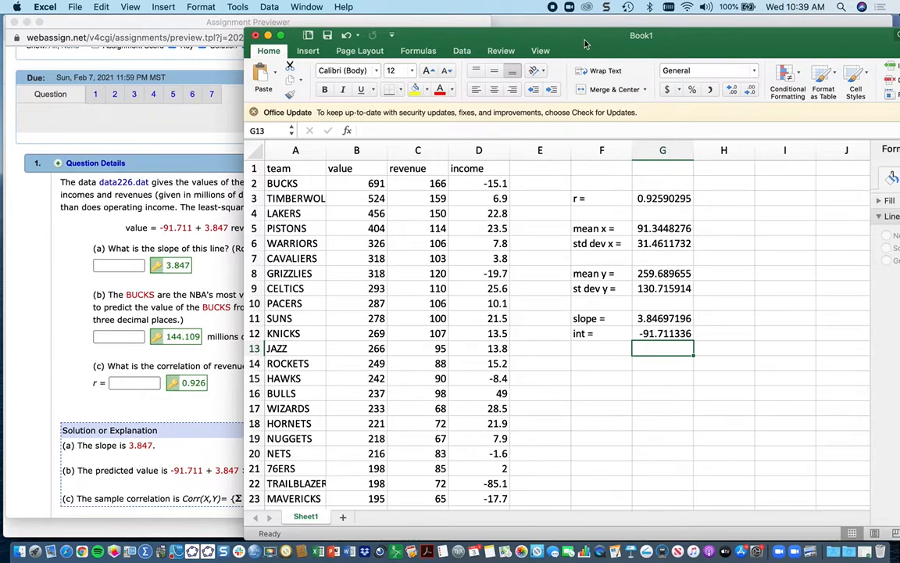
Step: Move and widen the Excel window, switch to the Excel 2 Assignment document in Word, and read through its regression questions
{"action": "left_click_drag", "start_coordinate": [587, 39], "coordinate": [367, 26]}
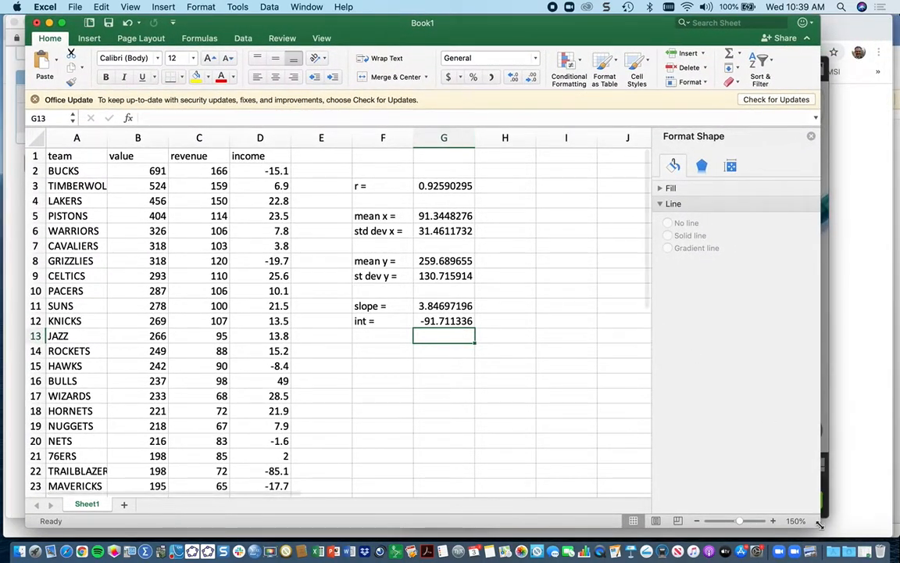
{"action": "left_click_drag", "start_coordinate": [819, 511], "coordinate": [895, 531]}
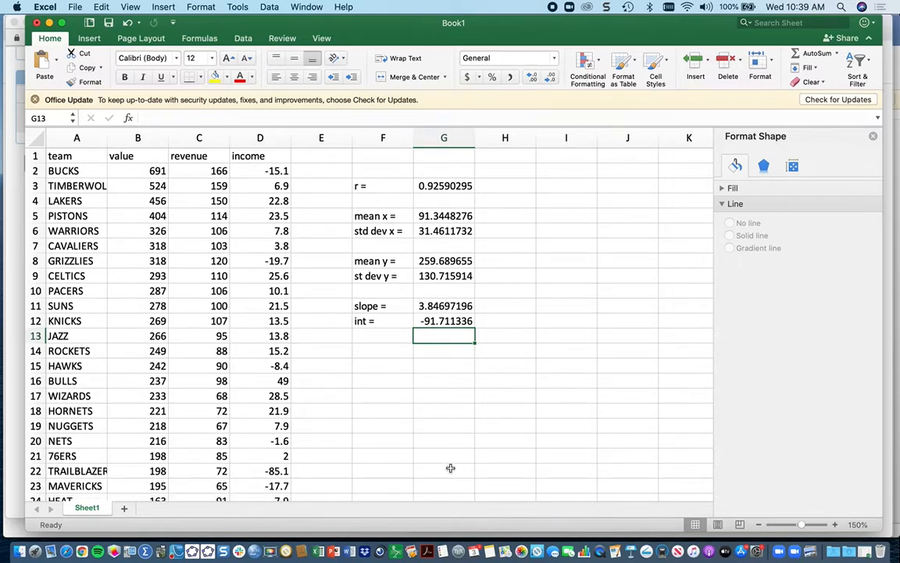
{"action": "left_click", "coordinate": [349, 534]}
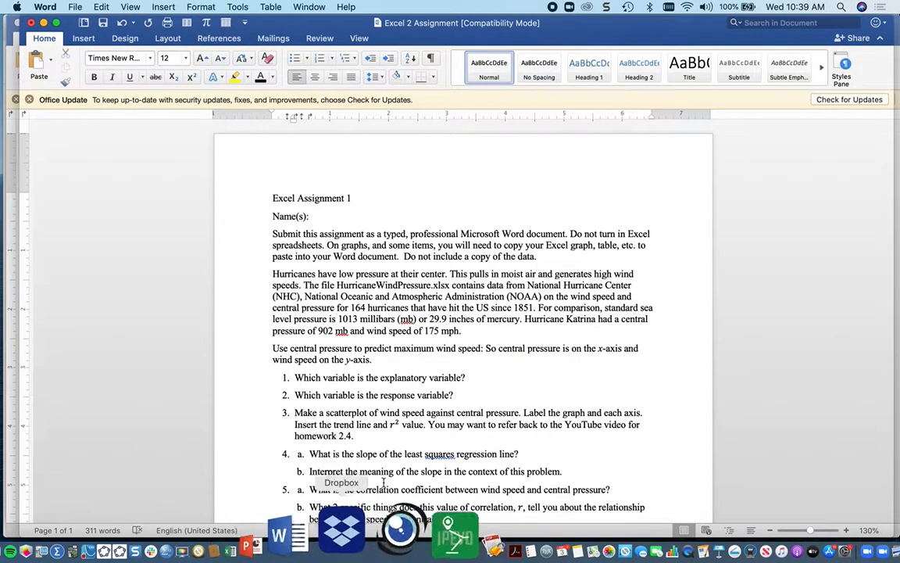
{"action": "scroll", "coordinate": [545, 359], "scroll_direction": "down", "scroll_amount": 5}
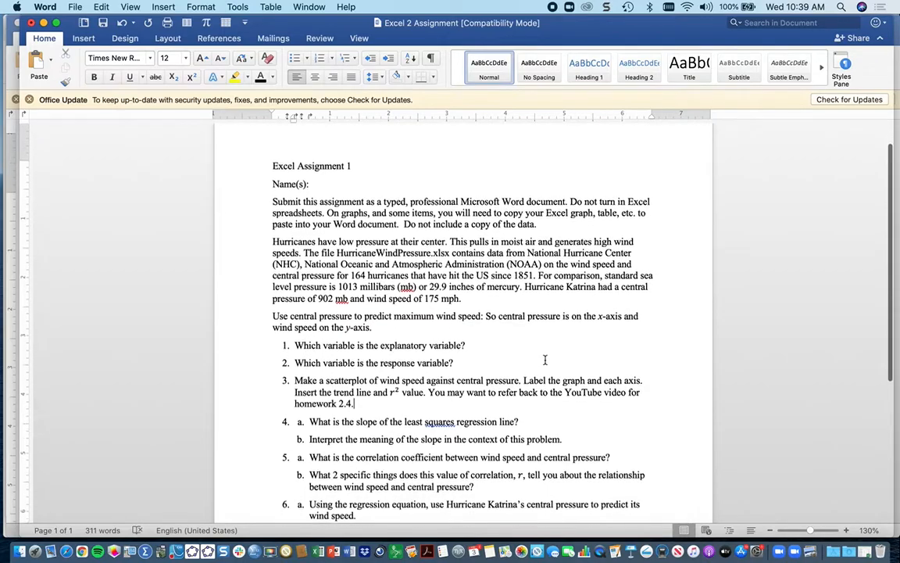
{"action": "scroll", "coordinate": [545, 360], "scroll_direction": "down", "scroll_amount": 2}
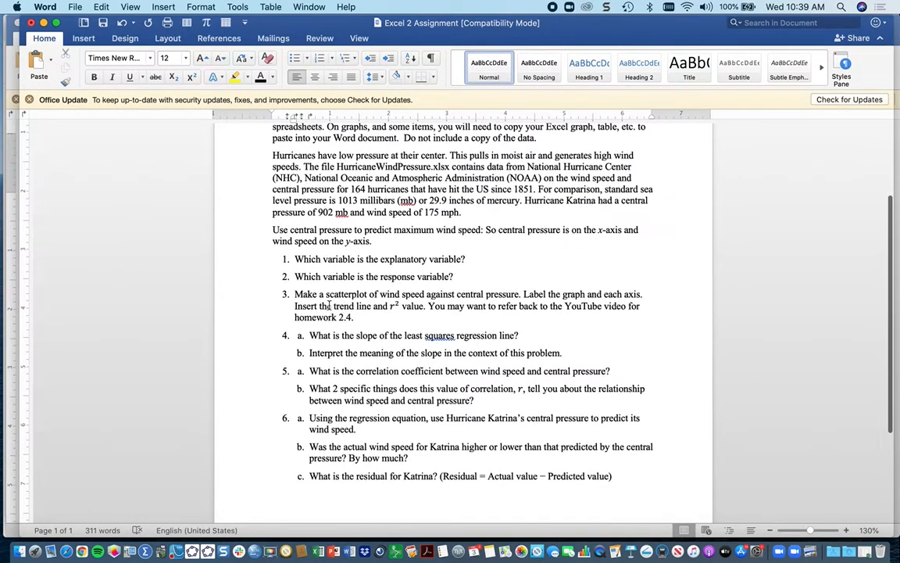
{"action": "left_click", "coordinate": [364, 320]}
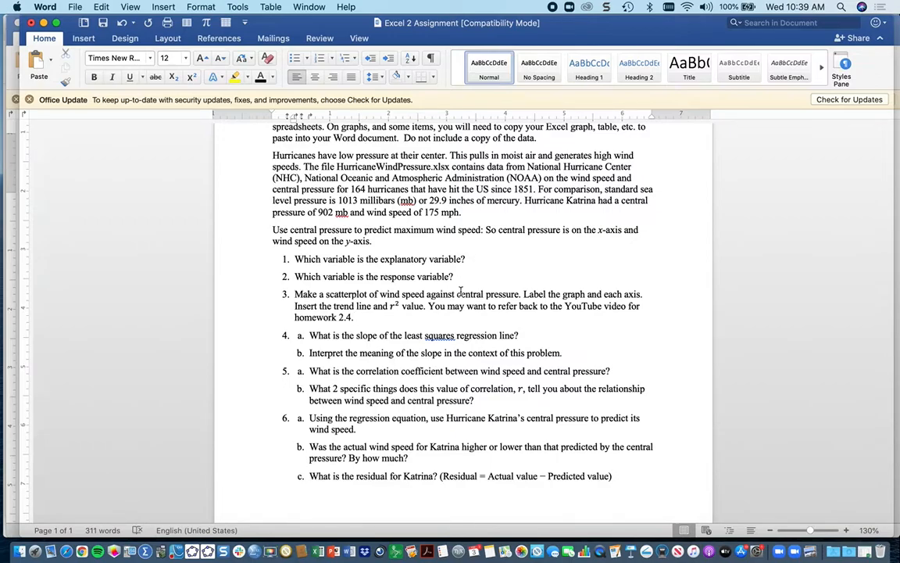
{"action": "scroll", "coordinate": [438, 297], "scroll_direction": "up", "scroll_amount": 5}
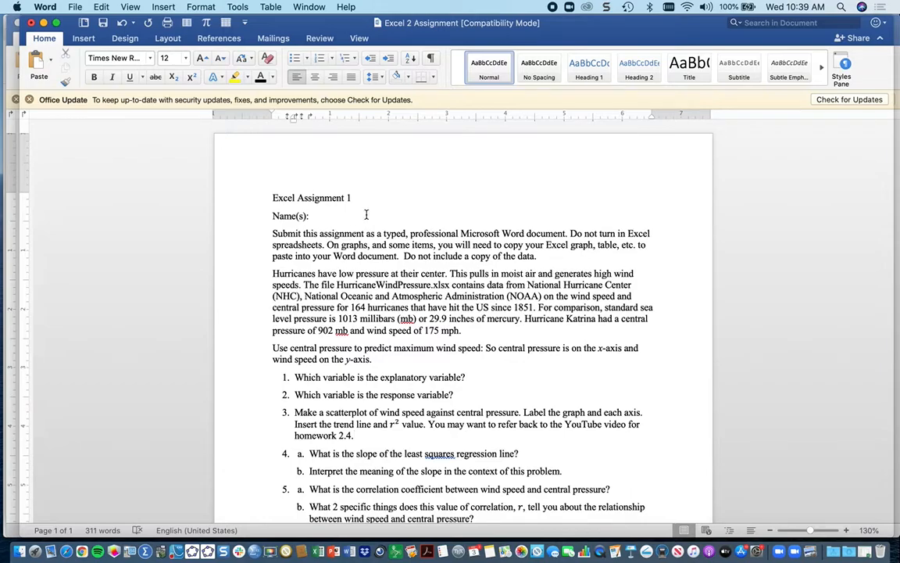
{"action": "scroll", "coordinate": [365, 218], "scroll_direction": "down", "scroll_amount": 4}
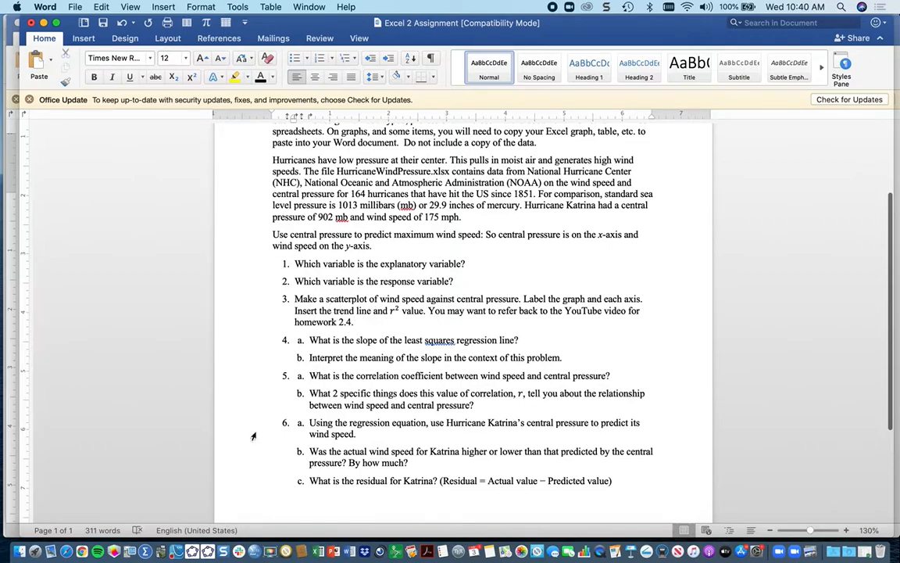
Step: Switch back to the Excel workbook and set the worksheet zoom to 100%
{"action": "key", "text": "super+Tab"}
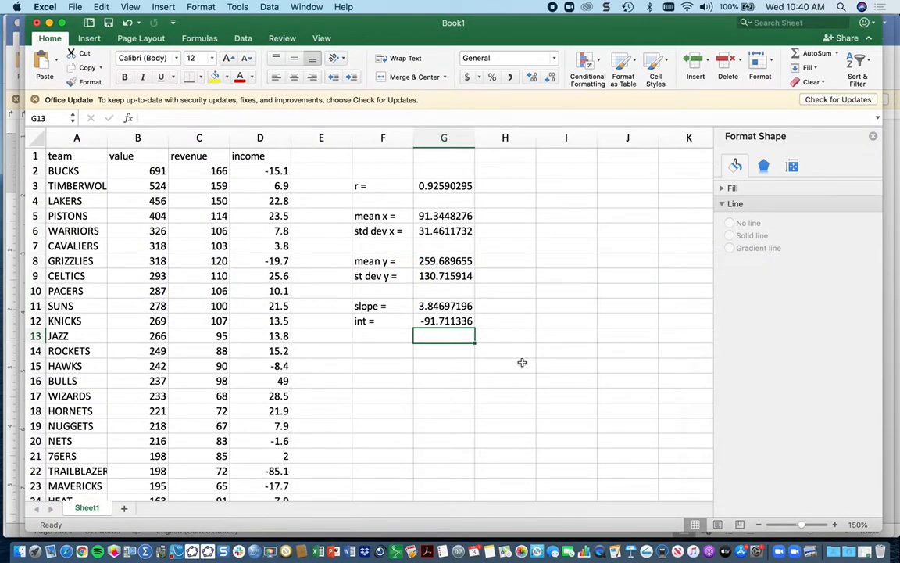
{"action": "left_click", "coordinate": [129, 7]}
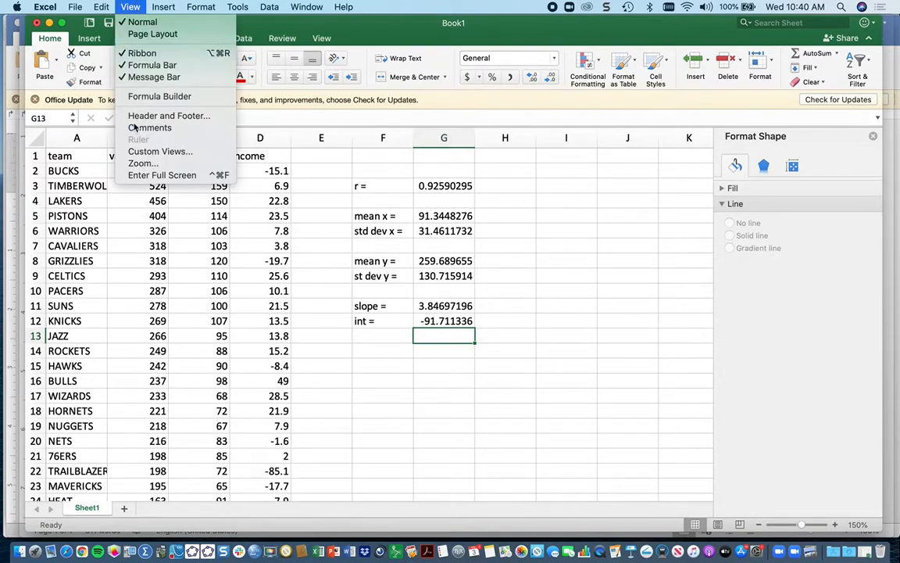
{"action": "left_click", "coordinate": [142, 163]}
{"action": "left_click", "coordinate": [407, 182]}
{"action": "left_click", "coordinate": [476, 280]}
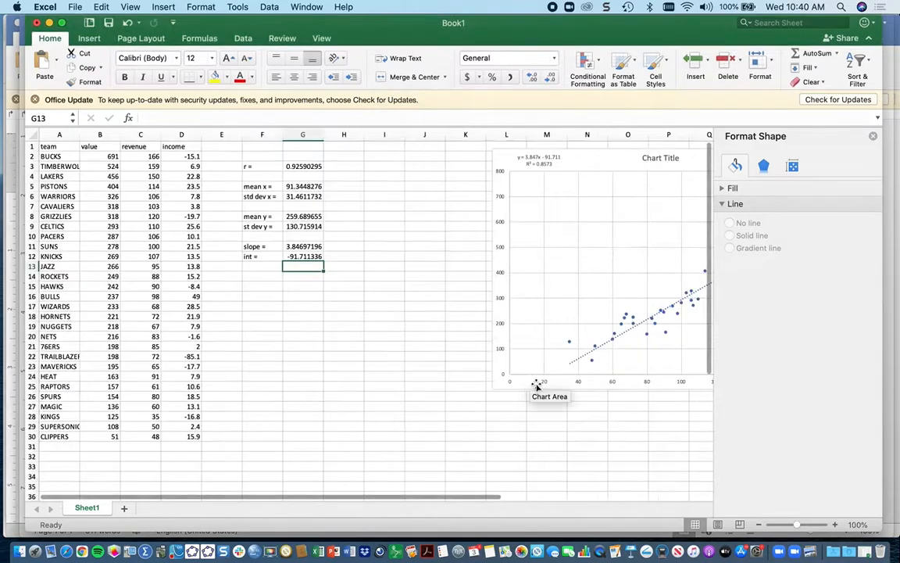
Step: Move the scatterplot beside the statistics in columns F and G and reduce its height slightly
{"action": "left_click_drag", "start_coordinate": [589, 159], "coordinate": [440, 192]}
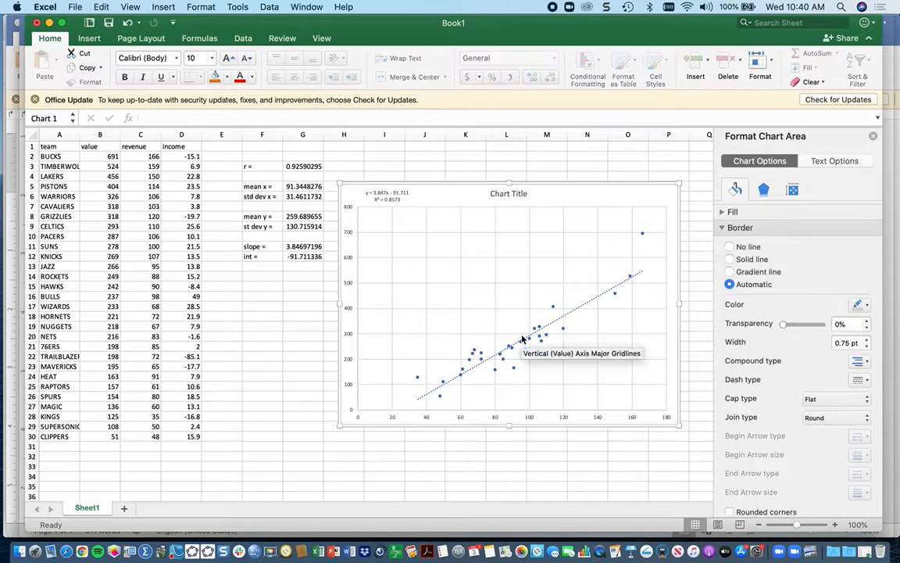
{"action": "left_click_drag", "start_coordinate": [680, 426], "coordinate": [677, 397]}
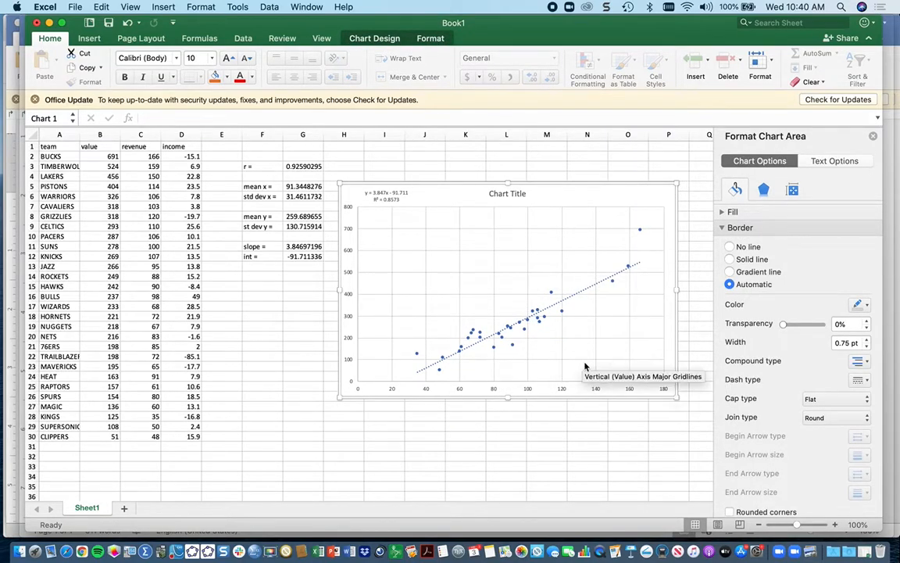
{"action": "left_click", "coordinate": [474, 260]}
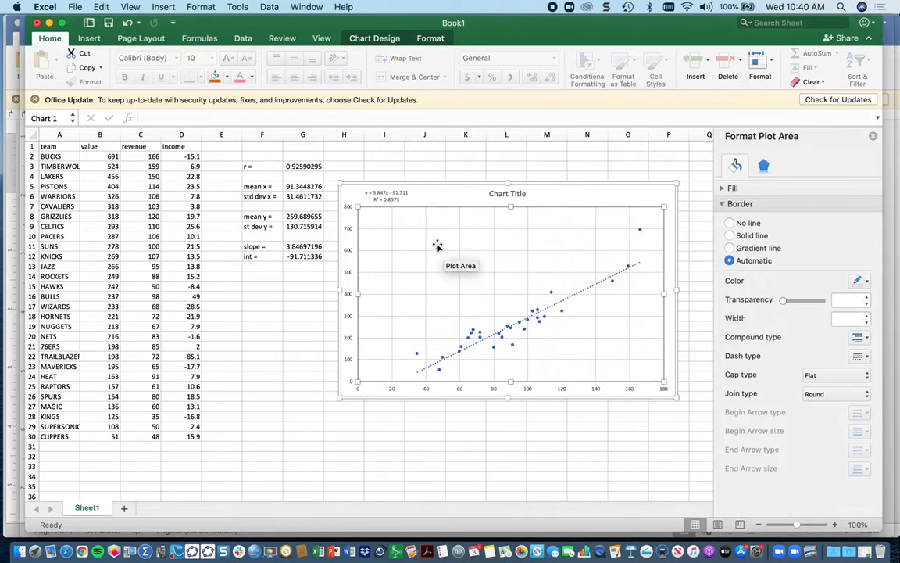
{"action": "left_click", "coordinate": [420, 195]}
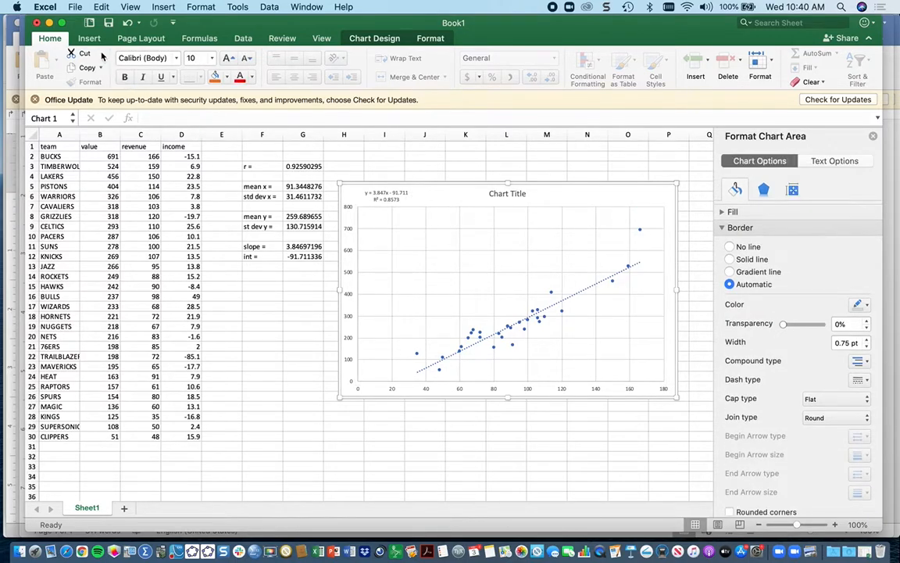
Step: Add a primary horizontal axis title to the scatterplot reading "Revenue"
{"action": "left_click", "coordinate": [375, 39]}
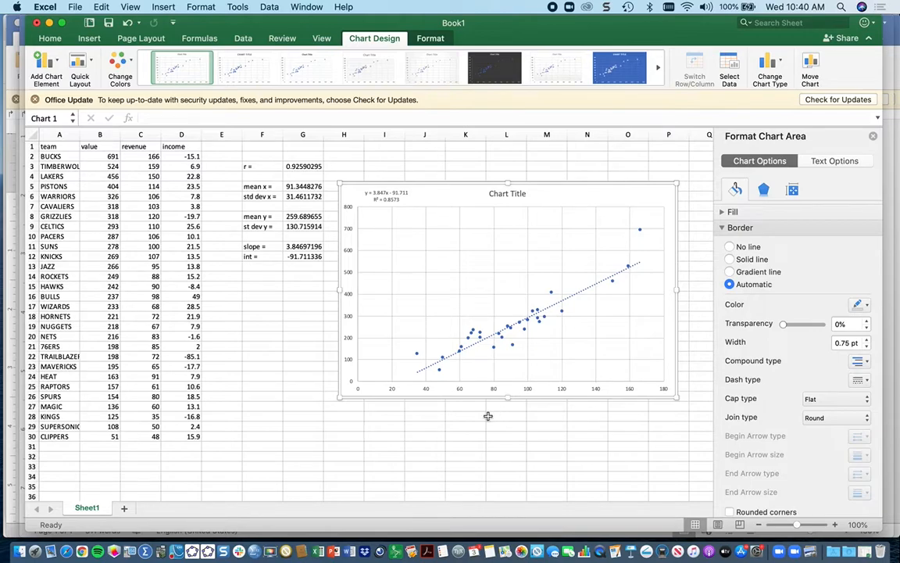
{"action": "left_click", "coordinate": [46, 65]}
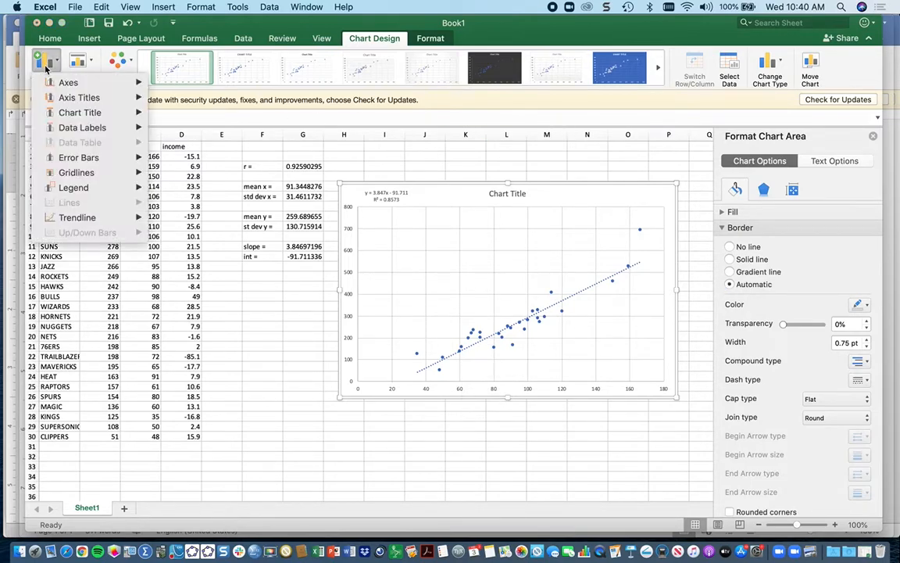
{"action": "mouse_move", "coordinate": [65, 96]}
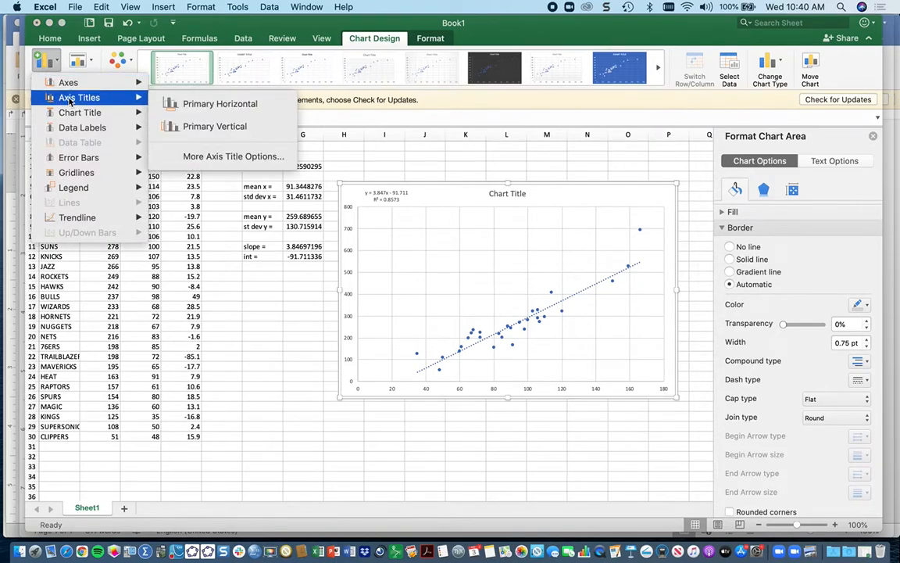
{"action": "left_click", "coordinate": [201, 108]}
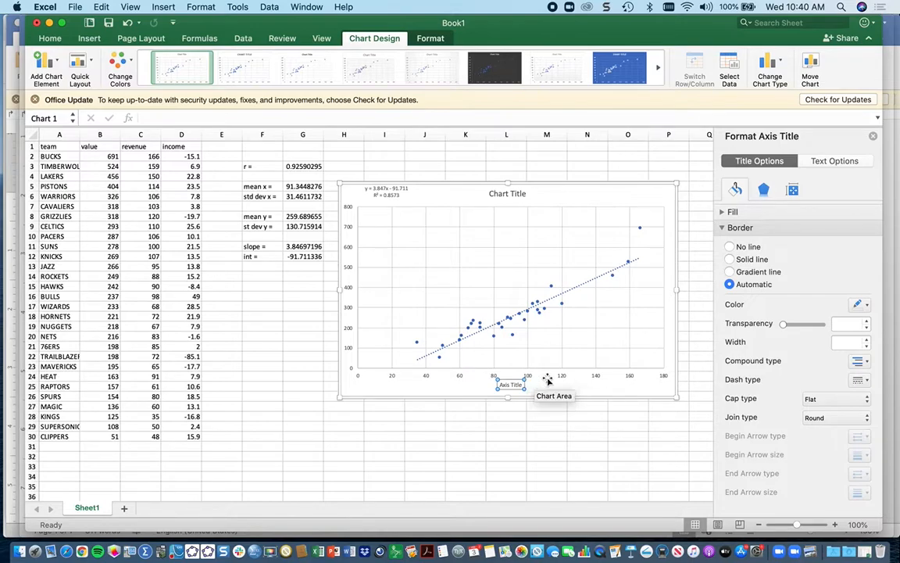
{"action": "left_click_drag", "start_coordinate": [499, 384], "coordinate": [529, 388]}
{"action": "type", "text": "Revenue"}
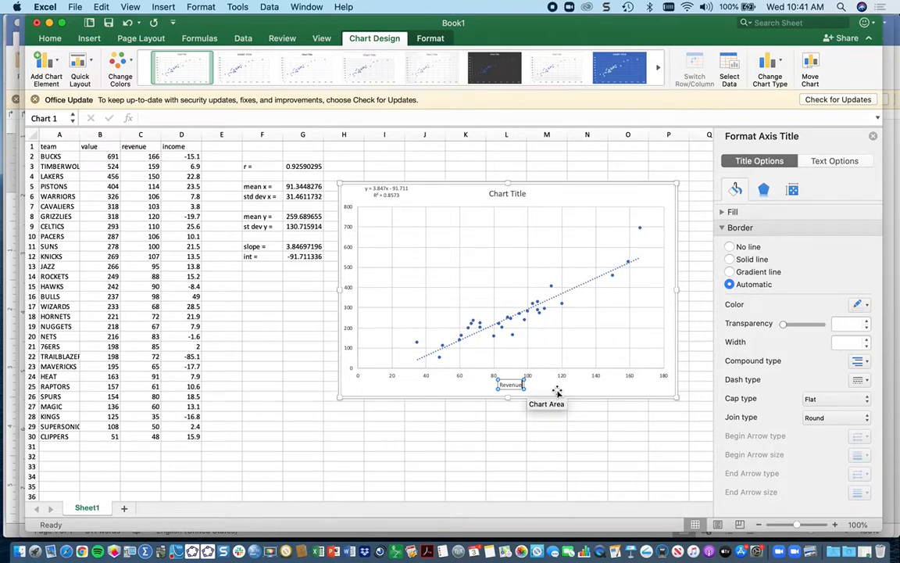
Step: Add a primary vertical axis title to the scatterplot reading "Value"
{"action": "left_click", "coordinate": [46, 69]}
{"action": "mouse_move", "coordinate": [89, 98]}
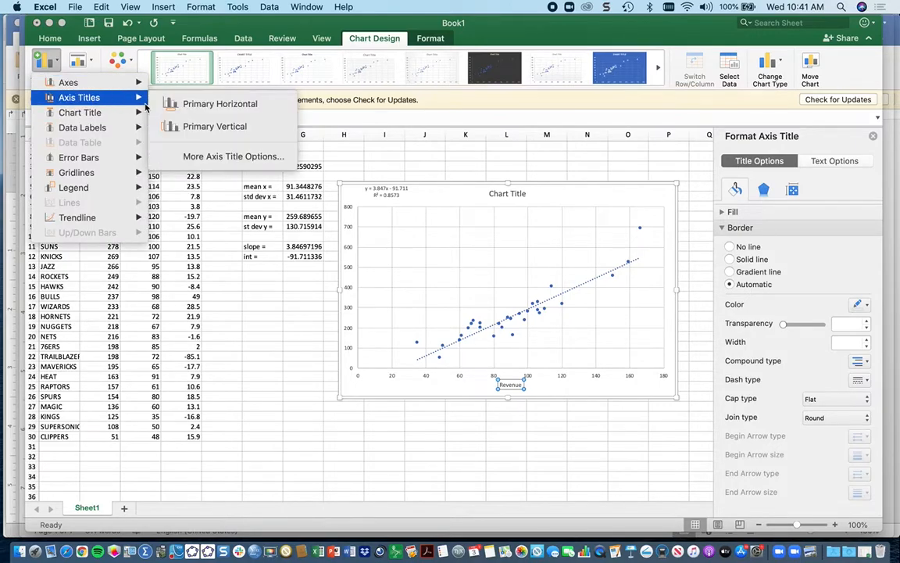
{"action": "left_click", "coordinate": [182, 120]}
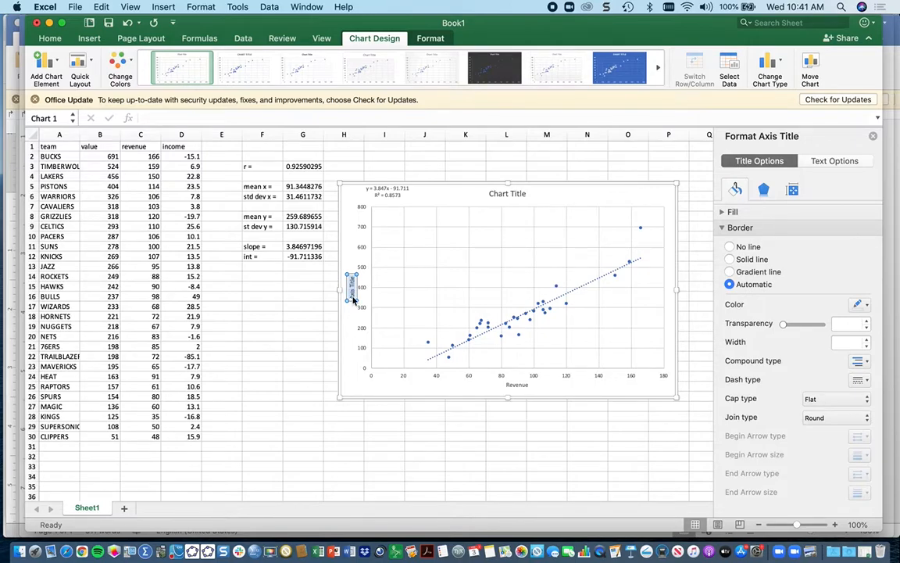
{"action": "type", "text": "Value"}
Step: Change the scatterplot's chart title to "Revenue vs Value of teams in the NBA"
{"action": "left_click", "coordinate": [501, 196]}
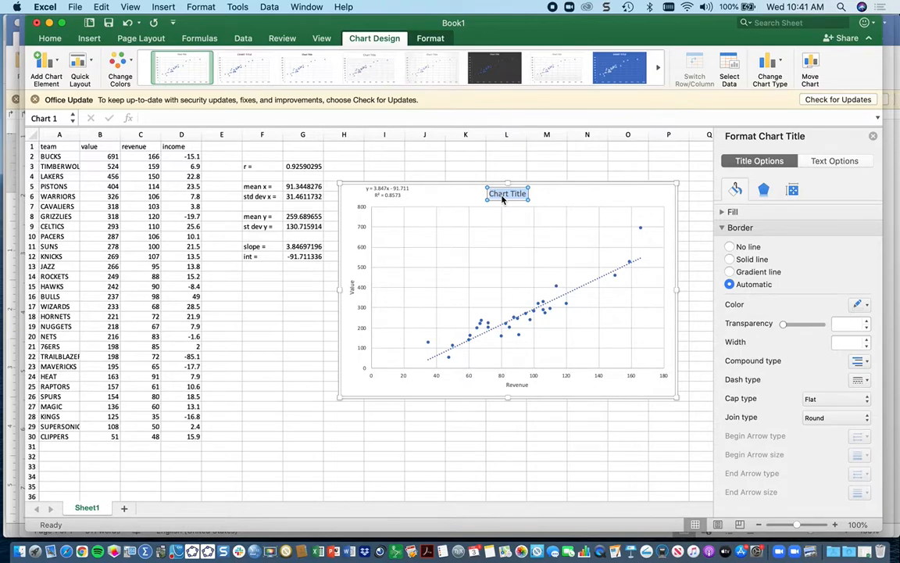
{"action": "type", "text": "Leve"}
{"action": "type", "text": "nue"}
{"action": "type", "text": " vs"}
{"action": "type", "text": " Value of"}
{"action": "type", "text": " tea"}
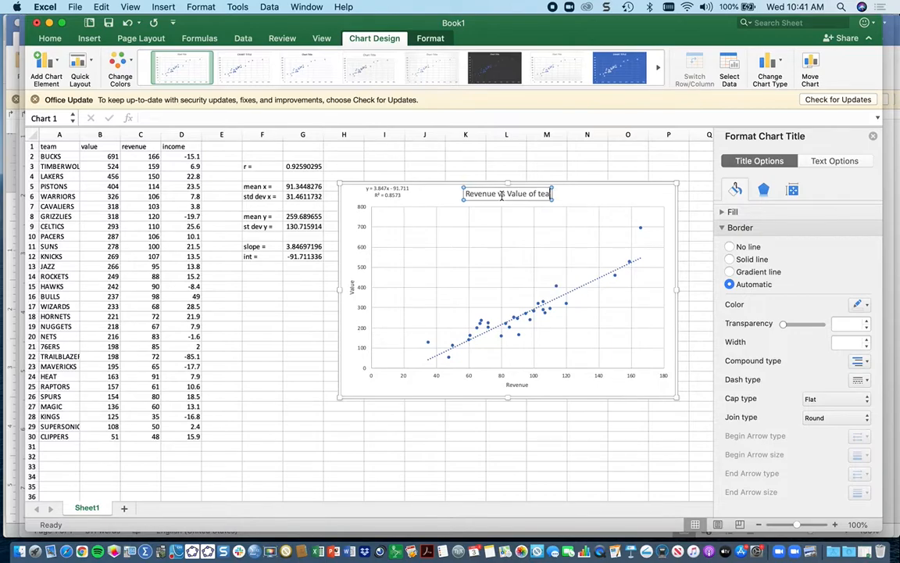
{"action": "type", "text": "ms in th"}
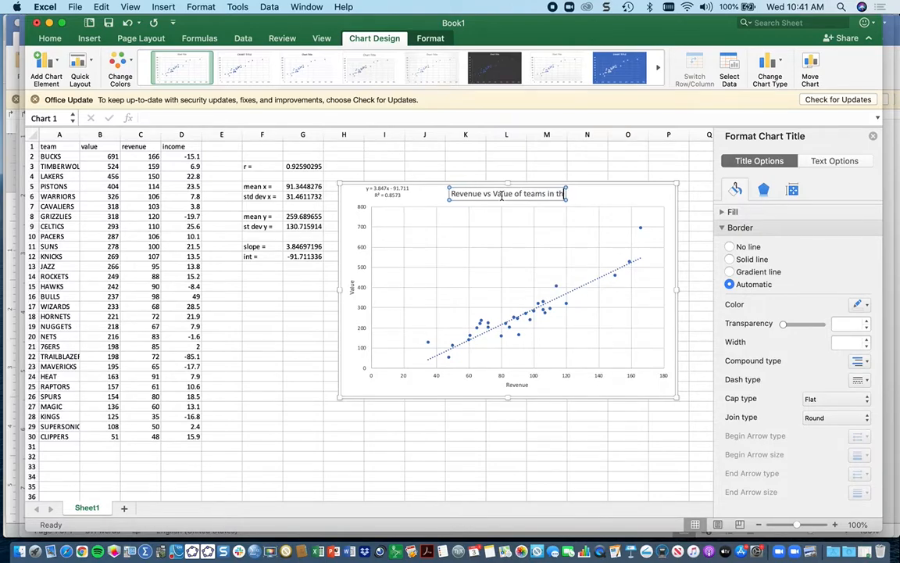
{"action": "type", "text": "e NBA"}
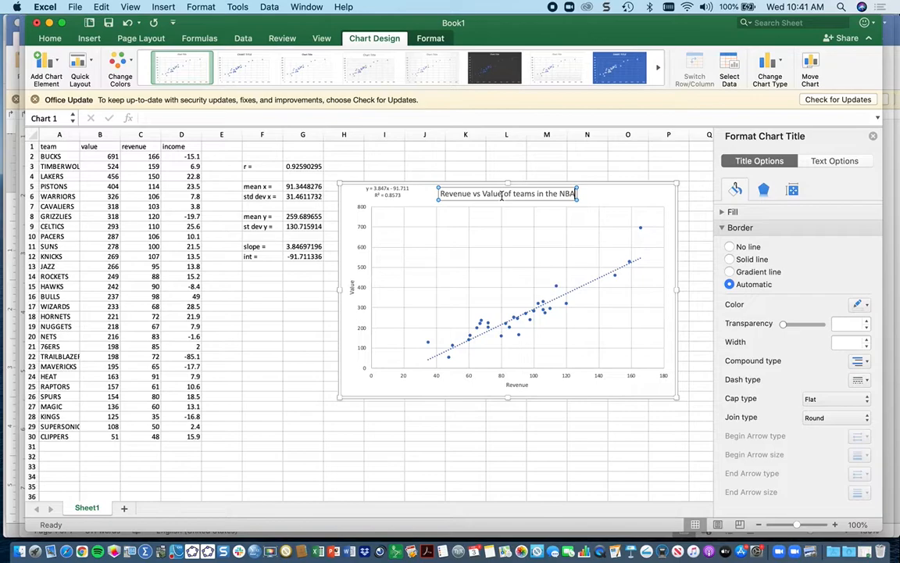
Step: Shift the chart title toward the chart's right edge and nudge the trendline equation label slightly to the right
{"action": "left_click", "coordinate": [475, 186]}
{"action": "left_click_drag", "start_coordinate": [536, 198], "coordinate": [621, 195]}
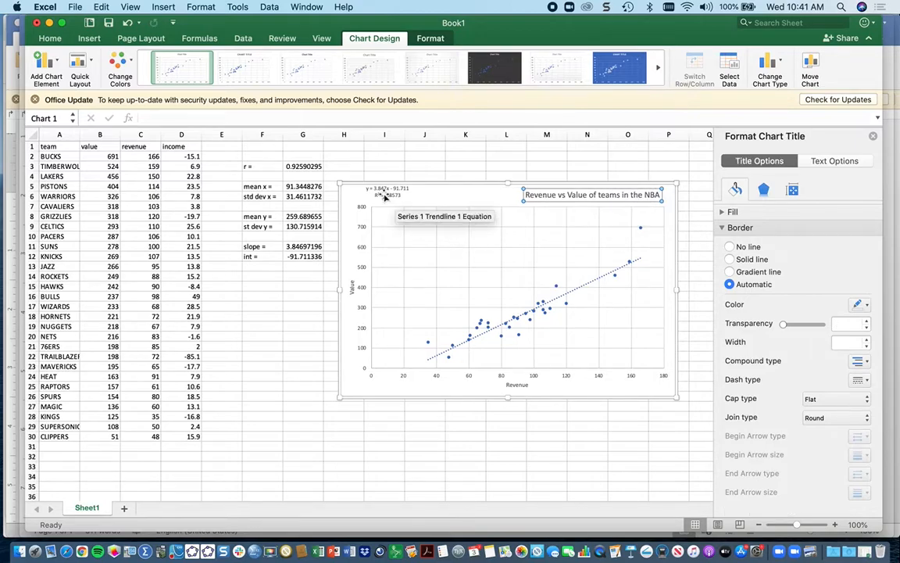
{"action": "left_click_drag", "start_coordinate": [382, 196], "coordinate": [422, 195]}
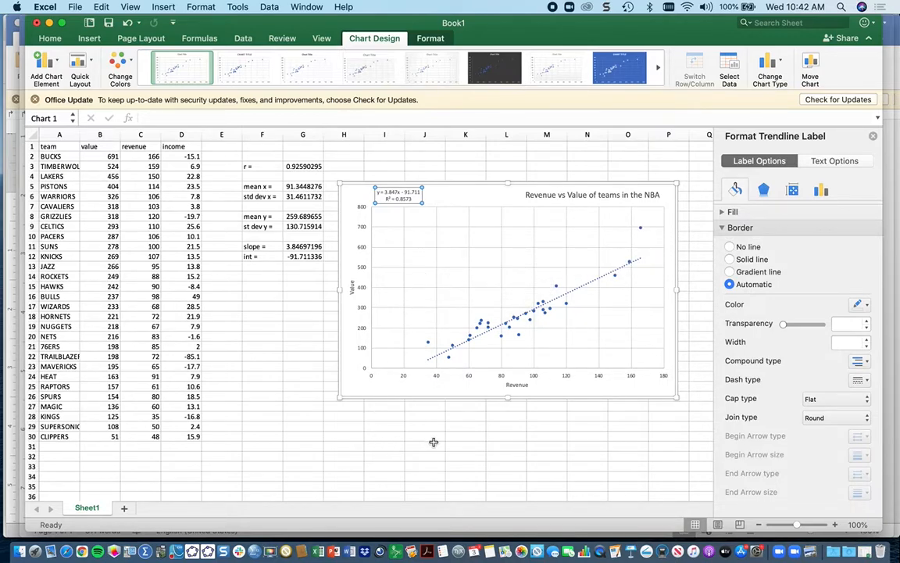
Step: Copy the scatterplot into the Word assignment on a new line below question 3 and shrink it to about two-thirds of its width
{"action": "left_click", "coordinate": [348, 197]}
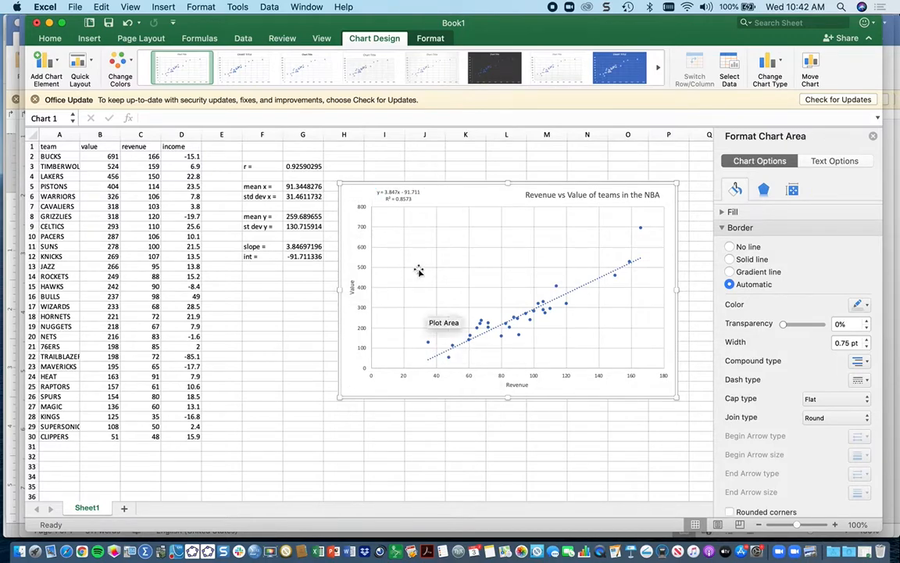
{"action": "left_click", "coordinate": [101, 7]}
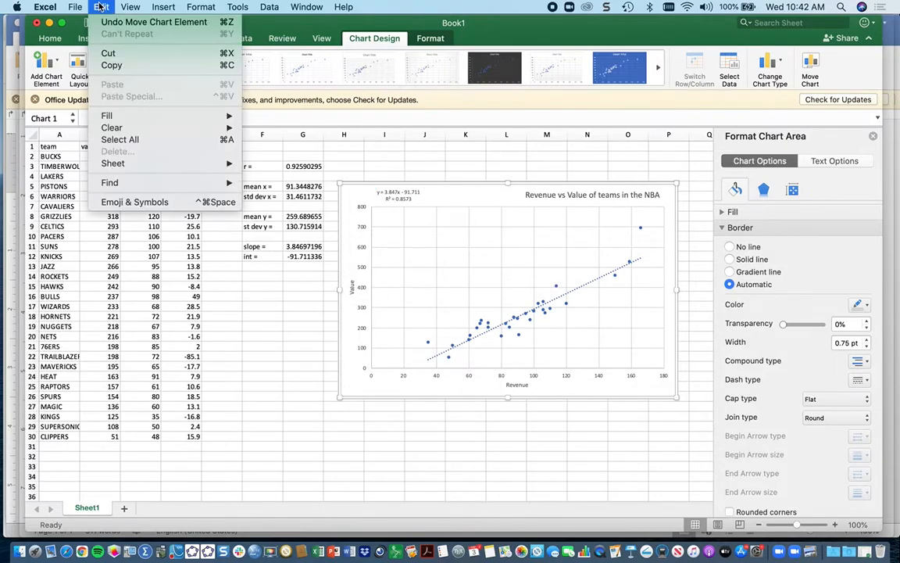
{"action": "left_click", "coordinate": [100, 61]}
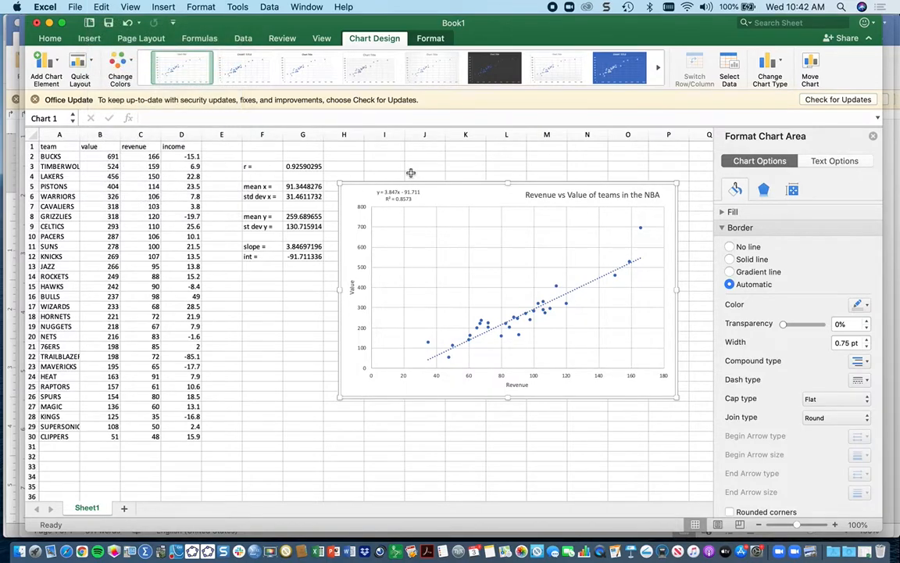
{"action": "key", "text": "super+Tab"}
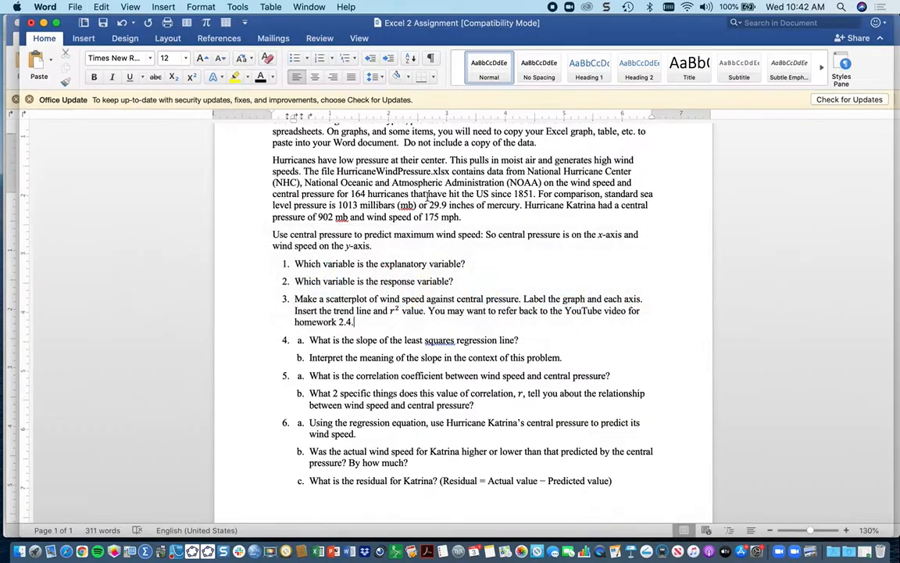
{"action": "left_click", "coordinate": [364, 323]}
{"action": "key", "text": "Return"}
{"action": "key", "text": "super+v"}
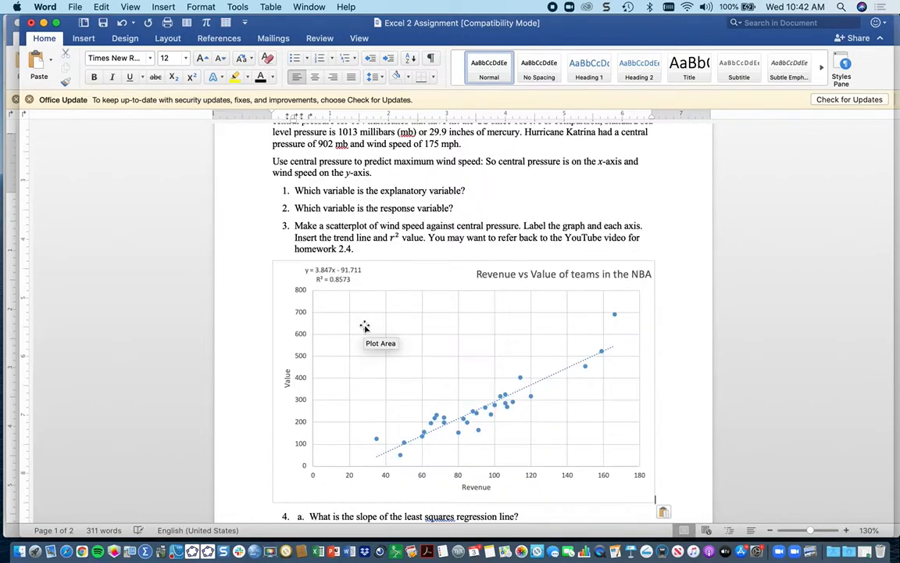
{"action": "left_click", "coordinate": [427, 277]}
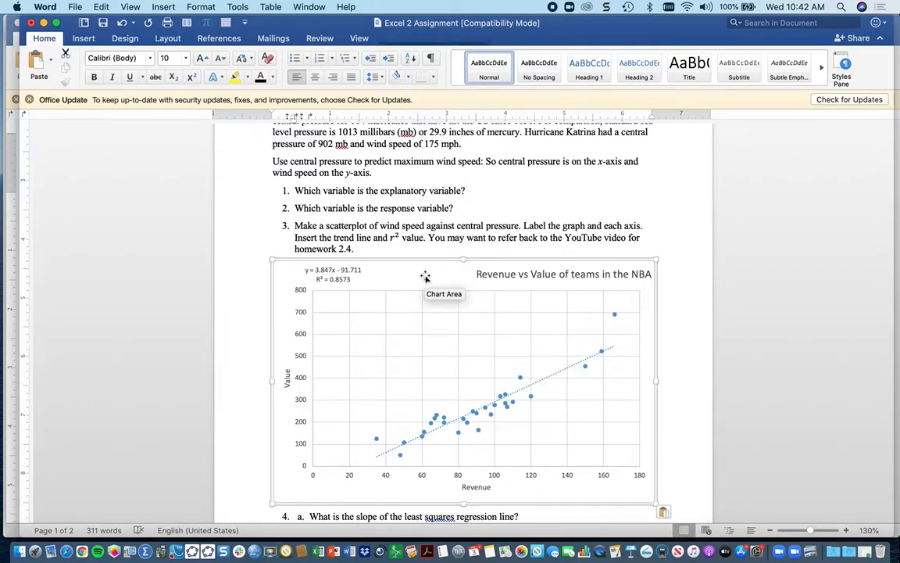
{"action": "left_click_drag", "start_coordinate": [657, 460], "coordinate": [526, 423]}
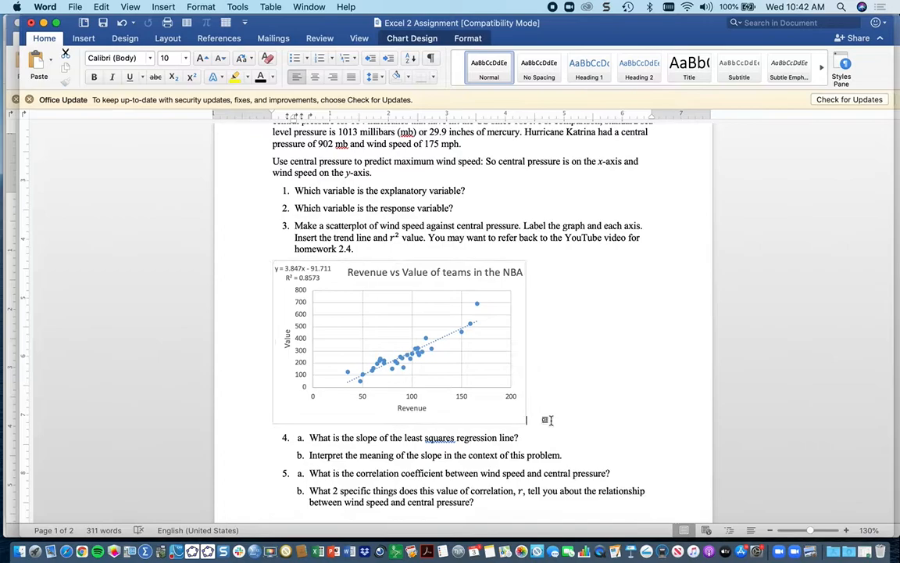
Step: Center the pasted scatterplot below question 3 and look over the remaining questions of the Word assignment
{"action": "left_click", "coordinate": [539, 419]}
{"action": "left_click", "coordinate": [314, 77]}
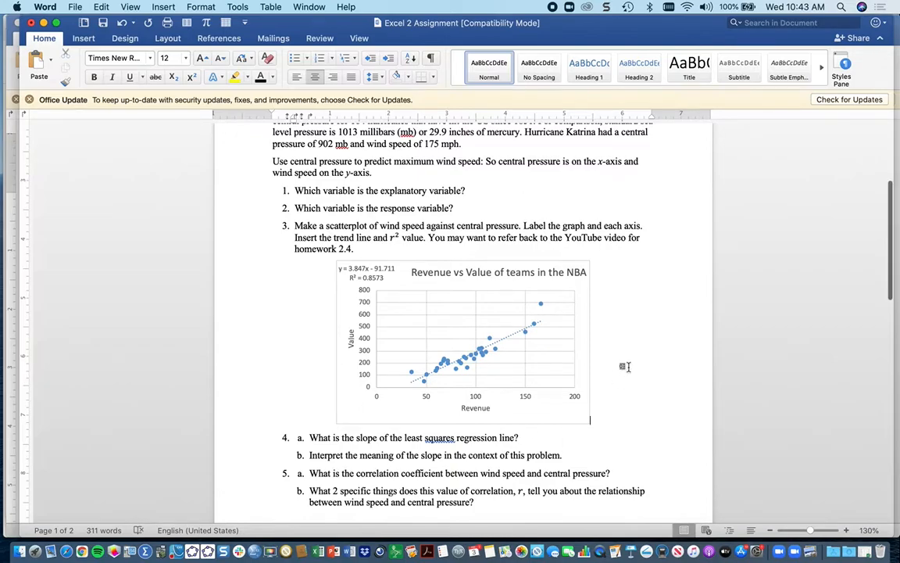
{"action": "scroll", "coordinate": [626, 391], "scroll_direction": "down", "scroll_amount": 3}
{"action": "scroll", "coordinate": [629, 366], "scroll_direction": "down", "scroll_amount": 6}
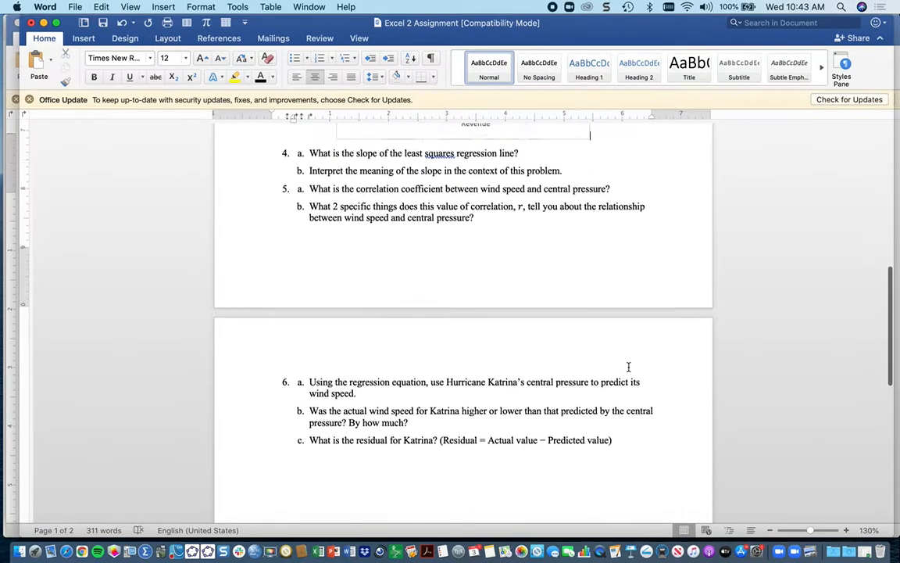
{"action": "scroll", "coordinate": [629, 366], "scroll_direction": "up", "scroll_amount": 10}
{"action": "scroll", "coordinate": [625, 367], "scroll_direction": "up", "scroll_amount": 5}
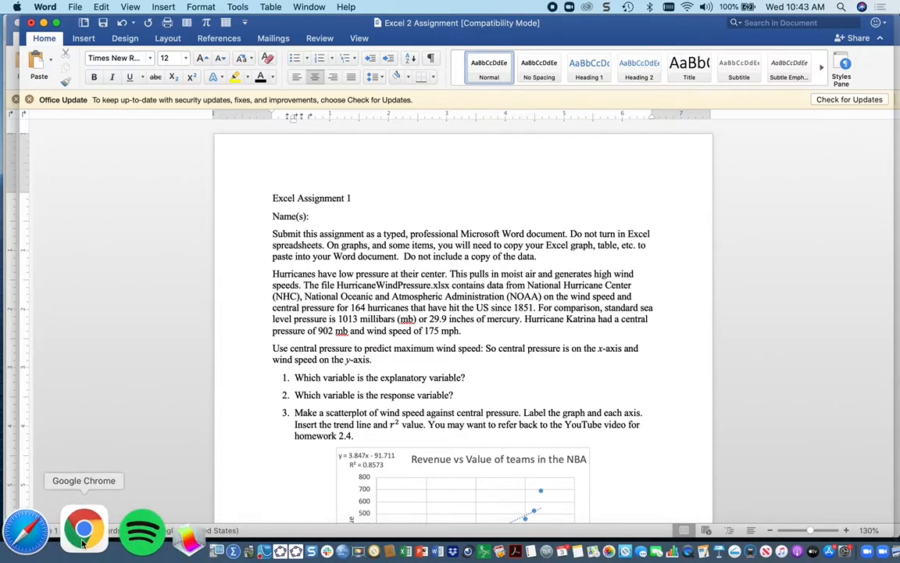
Step: Switch to Chrome, widen the Assignment Previewer window and review question 2 on icicle times and lengths
{"action": "left_click", "coordinate": [84, 532]}
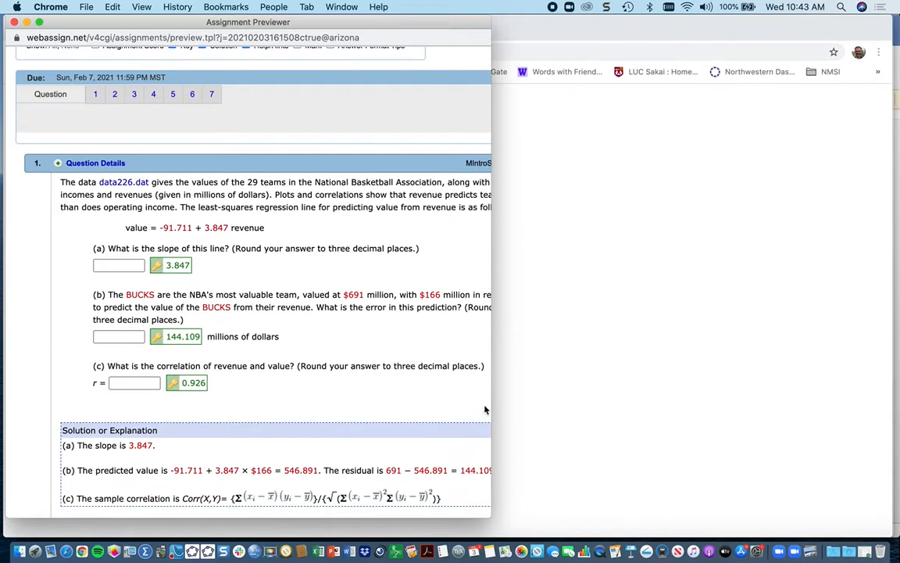
{"action": "left_click_drag", "start_coordinate": [490, 400], "coordinate": [846, 415]}
{"action": "scroll", "coordinate": [528, 267], "scroll_direction": "down", "scroll_amount": 10}
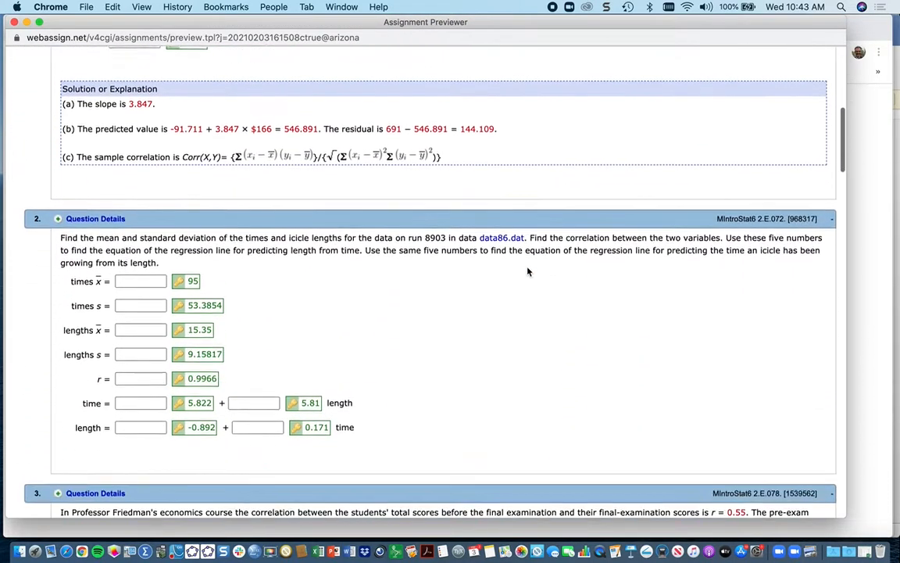
{"action": "scroll", "coordinate": [527, 267], "scroll_direction": "up", "scroll_amount": 4}
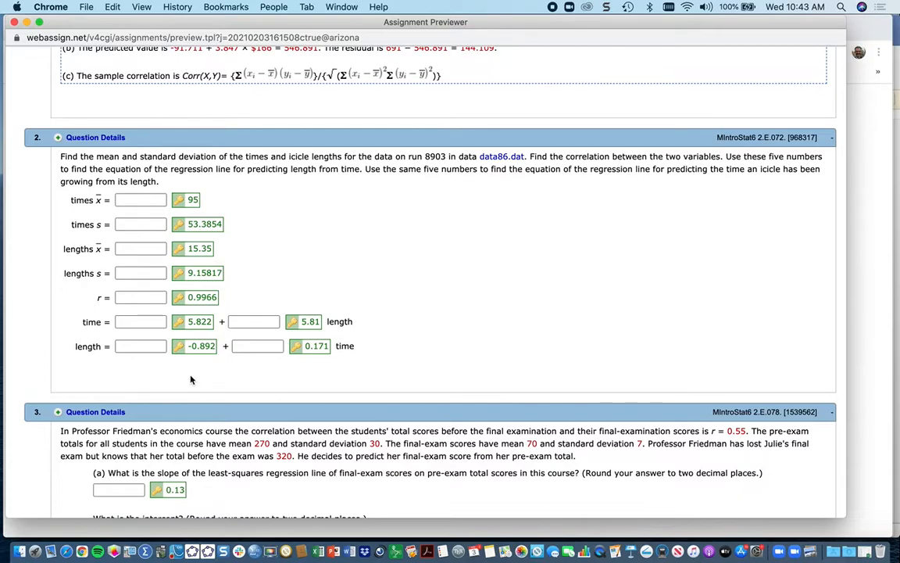
Step: Switch to Excel and inspect the formulas for the correlation r and the mean of x in Book1
{"action": "left_click", "coordinate": [318, 537]}
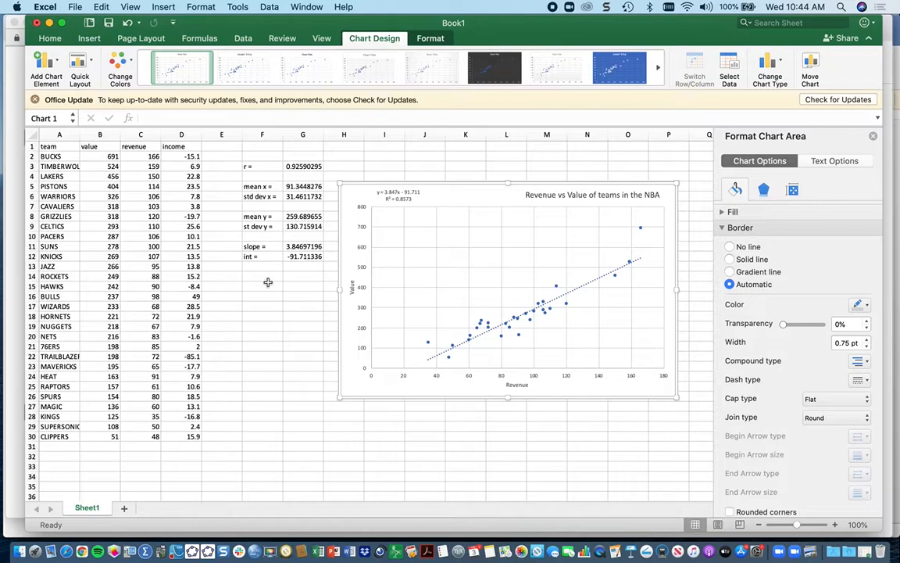
{"action": "left_click", "coordinate": [300, 167]}
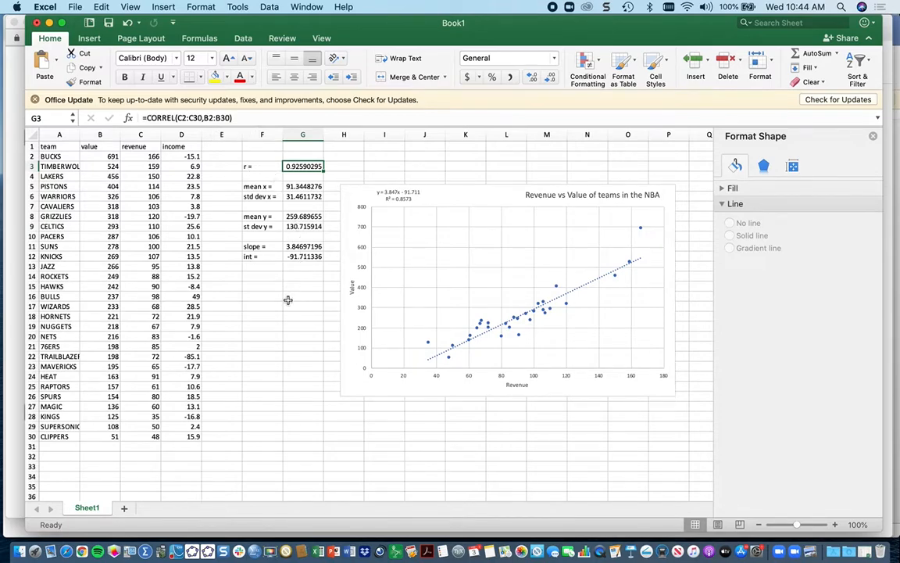
{"action": "left_click", "coordinate": [297, 186]}
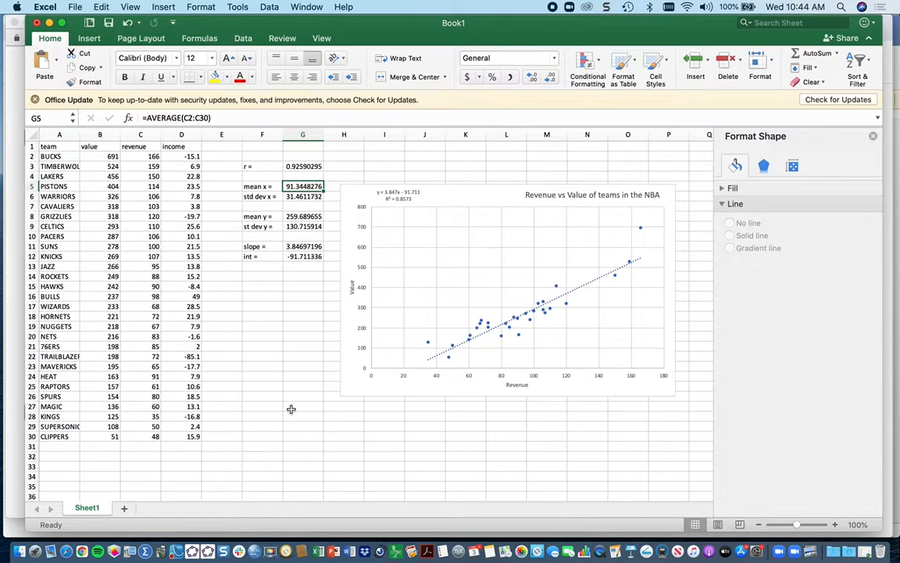
Step: Switch back to Chrome and read through question 3 and the question 4 tutorial on predicting CO2 emissions, down to its supporting materials
{"action": "left_click", "coordinate": [81, 550]}
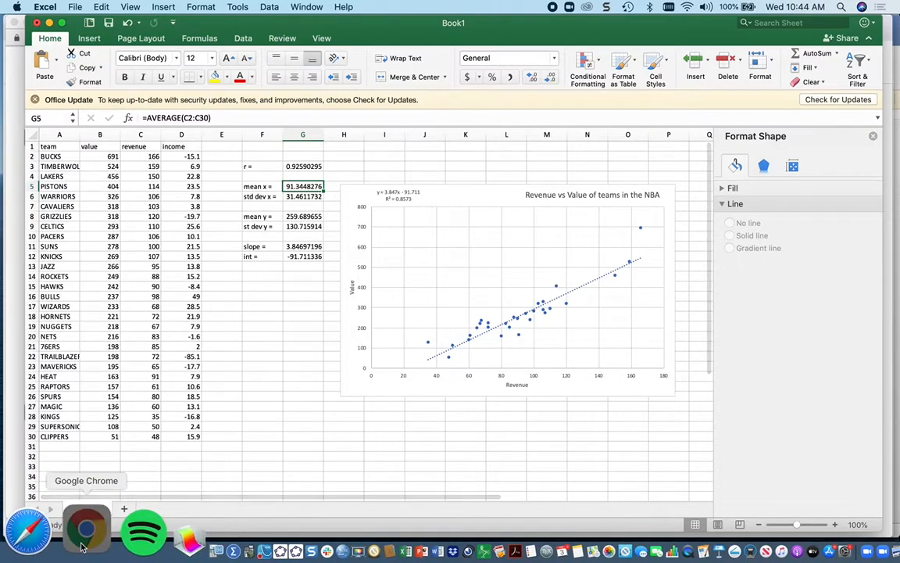
{"action": "scroll", "coordinate": [464, 254], "scroll_direction": "down", "scroll_amount": 10}
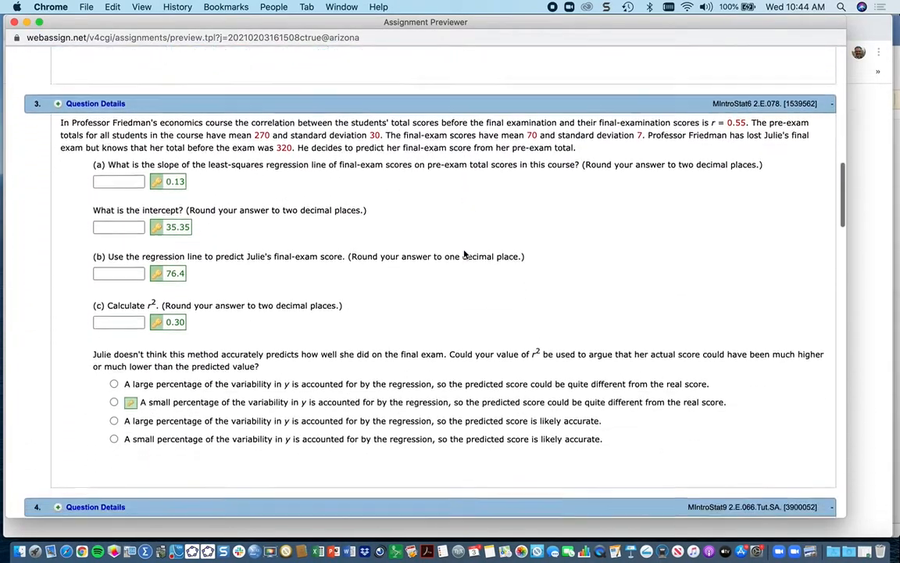
{"action": "scroll", "coordinate": [464, 254], "scroll_direction": "down", "scroll_amount": 3}
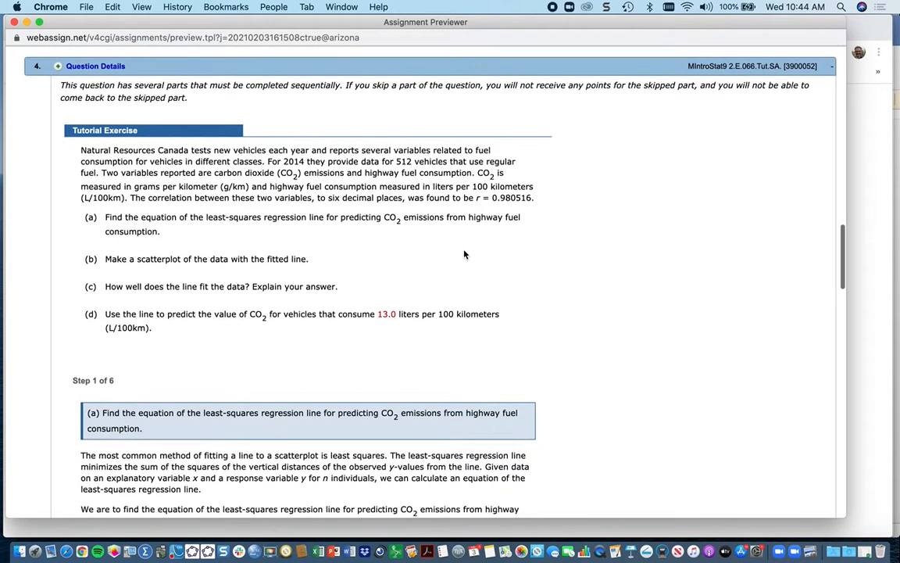
{"action": "scroll", "coordinate": [464, 254], "scroll_direction": "up", "scroll_amount": 1}
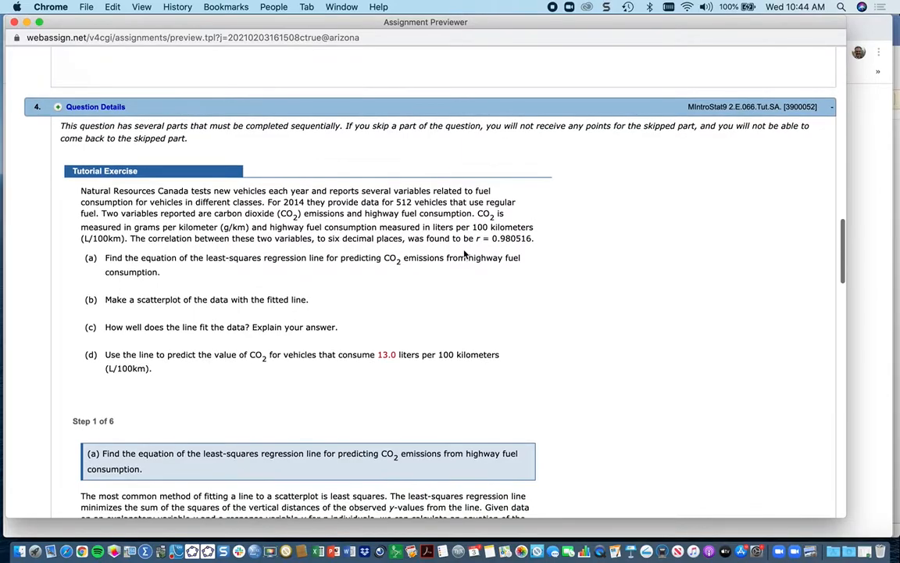
{"action": "scroll", "coordinate": [464, 254], "scroll_direction": "down", "scroll_amount": 5}
{"action": "scroll", "coordinate": [465, 254], "scroll_direction": "down", "scroll_amount": 3}
{"action": "scroll", "coordinate": [464, 254], "scroll_direction": "down", "scroll_amount": 4}
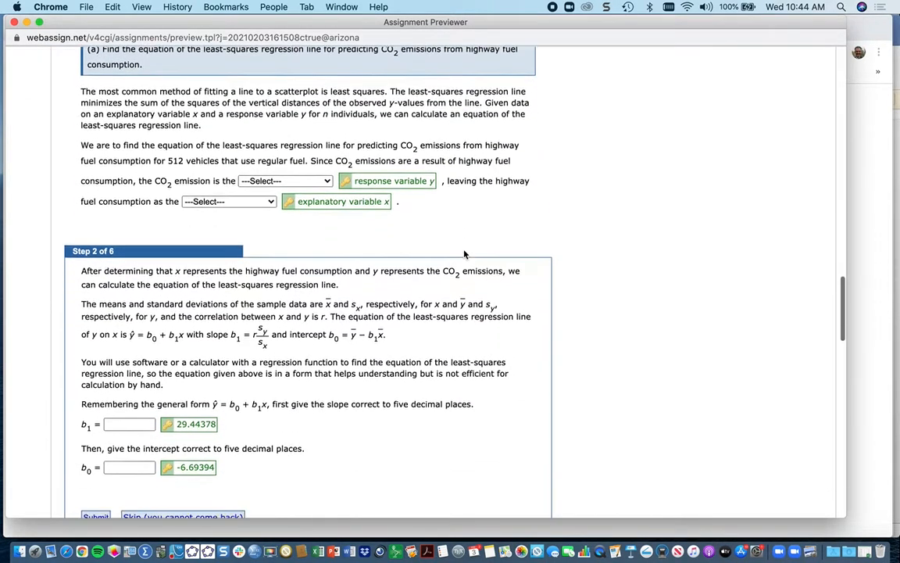
{"action": "scroll", "coordinate": [464, 254], "scroll_direction": "down", "scroll_amount": 1}
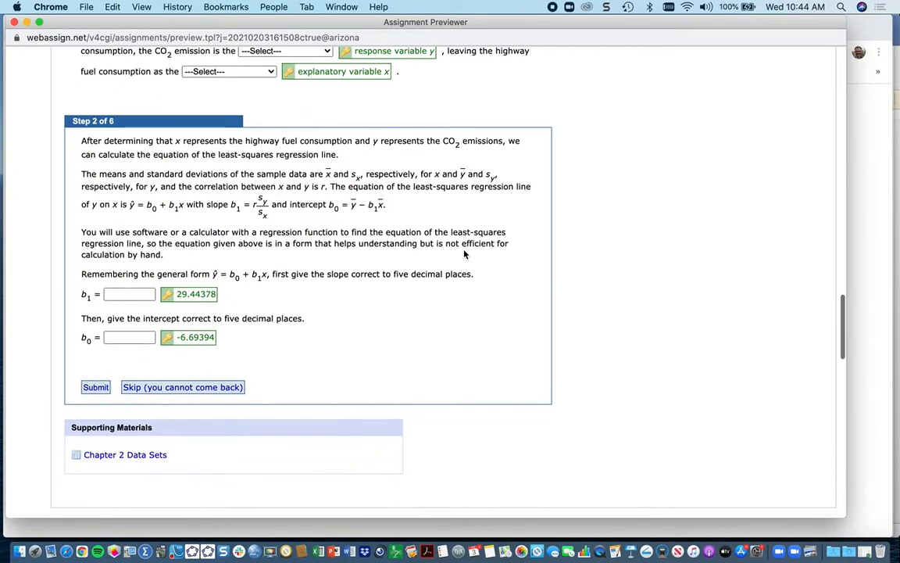
{"action": "scroll", "coordinate": [463, 250], "scroll_direction": "up", "scroll_amount": 8}
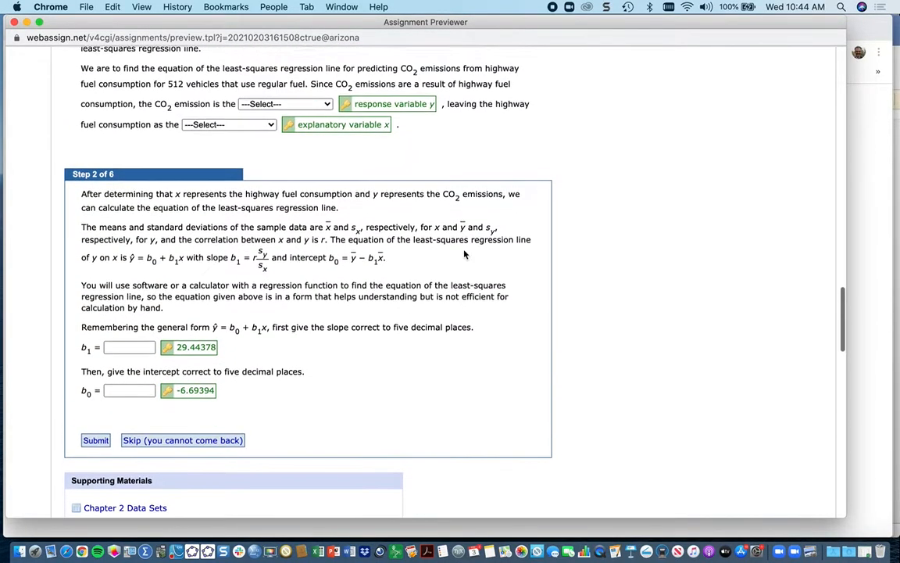
{"action": "scroll", "coordinate": [463, 250], "scroll_direction": "down", "scroll_amount": 2}
{"action": "scroll", "coordinate": [463, 250], "scroll_direction": "down", "scroll_amount": 6}
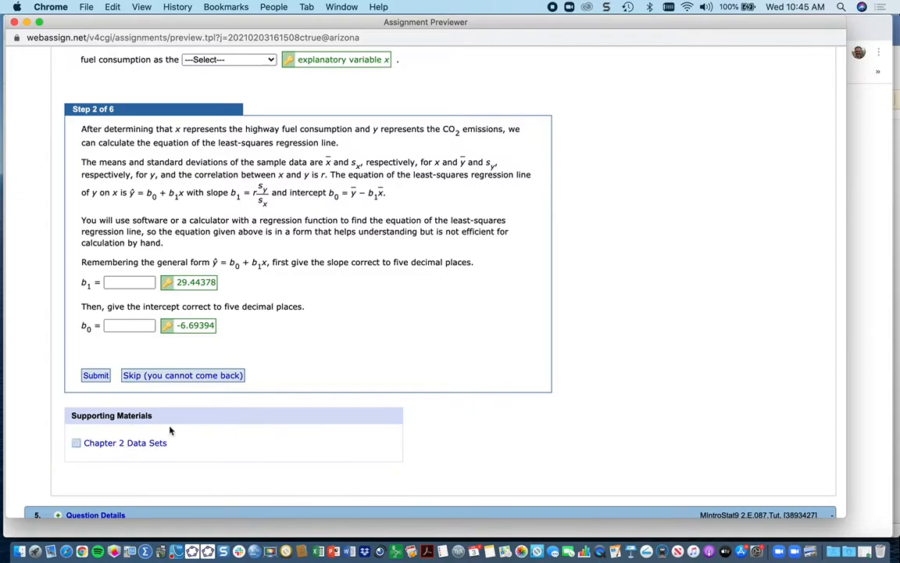
Step: Download question 4's Chapter 2 Data Sets and try to open EX02-066CANFREG.xls from the Excel folder of the unzipped files
{"action": "left_click", "coordinate": [106, 445]}
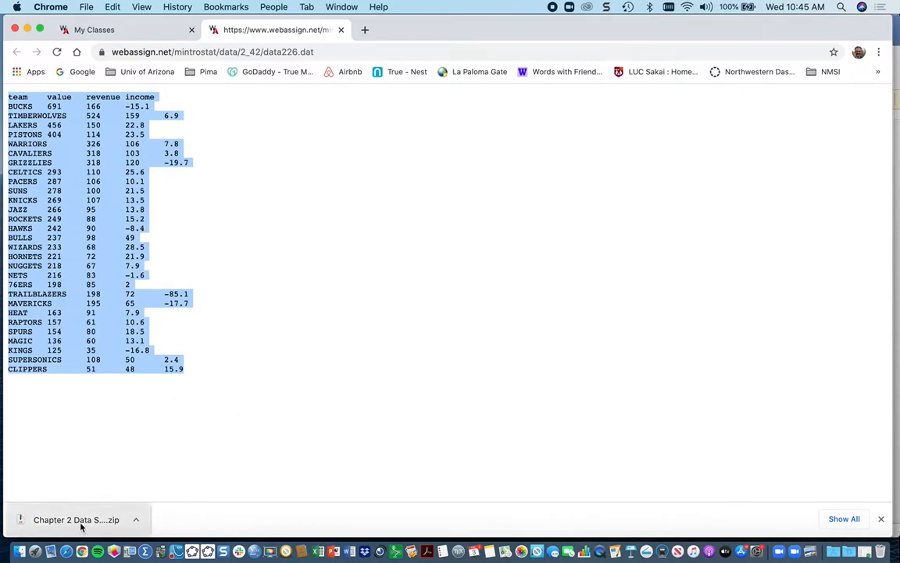
{"action": "left_click", "coordinate": [74, 520]}
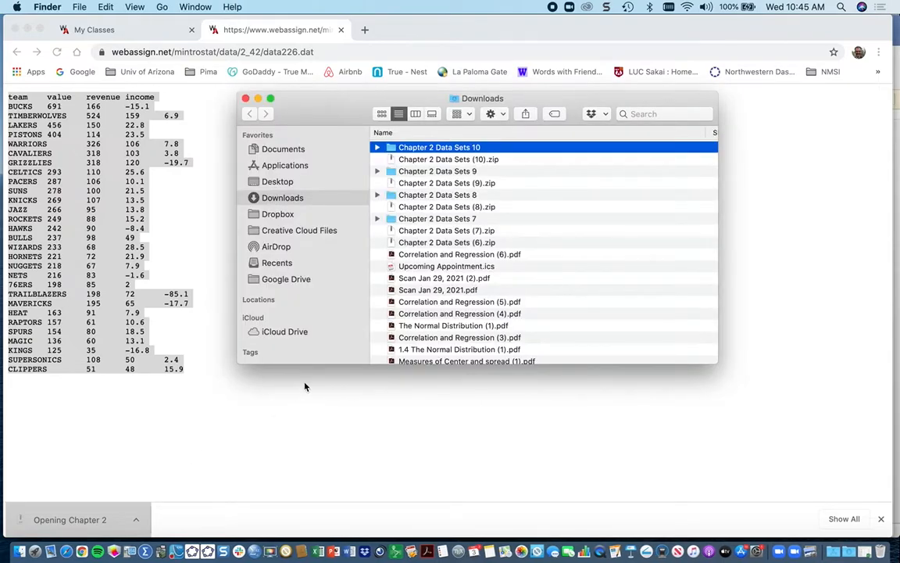
{"action": "double_click", "coordinate": [391, 149]}
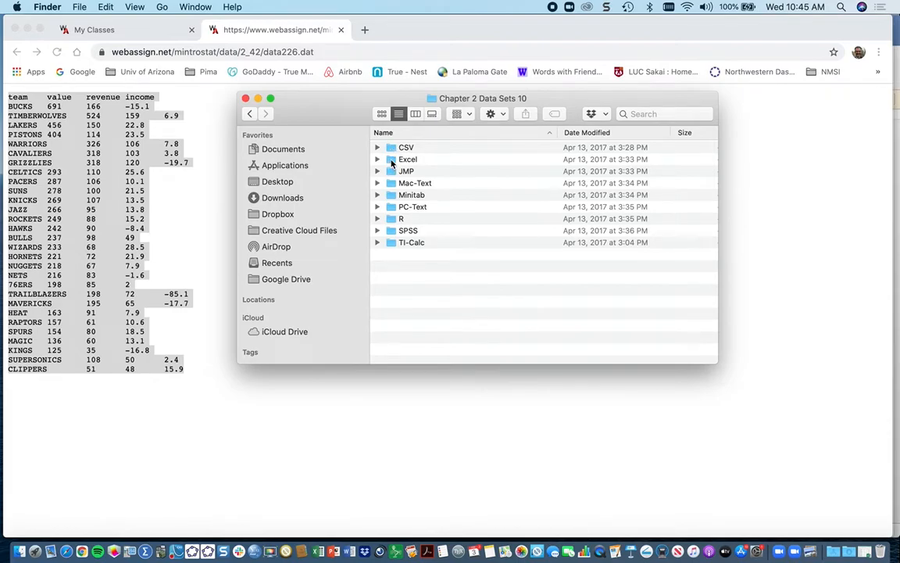
{"action": "double_click", "coordinate": [392, 161]}
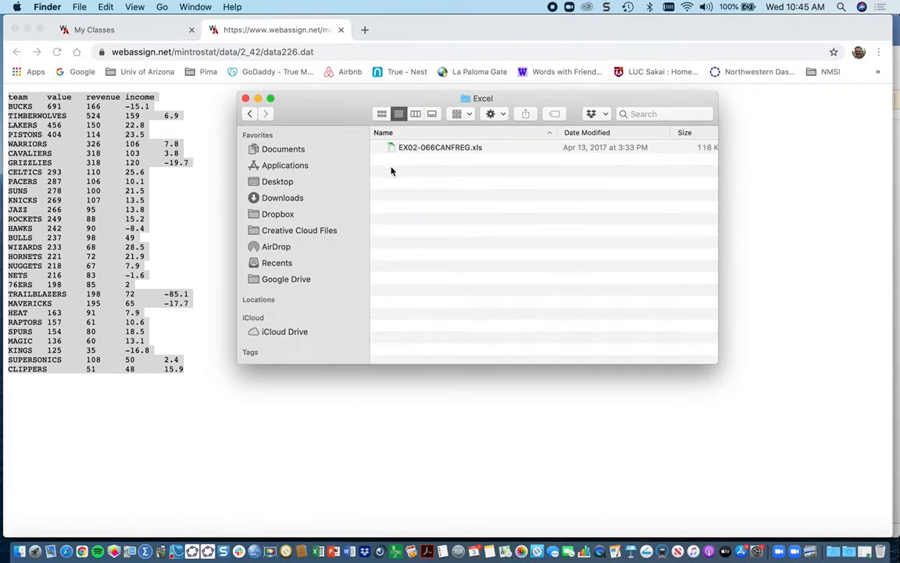
{"action": "double_click", "coordinate": [393, 149]}
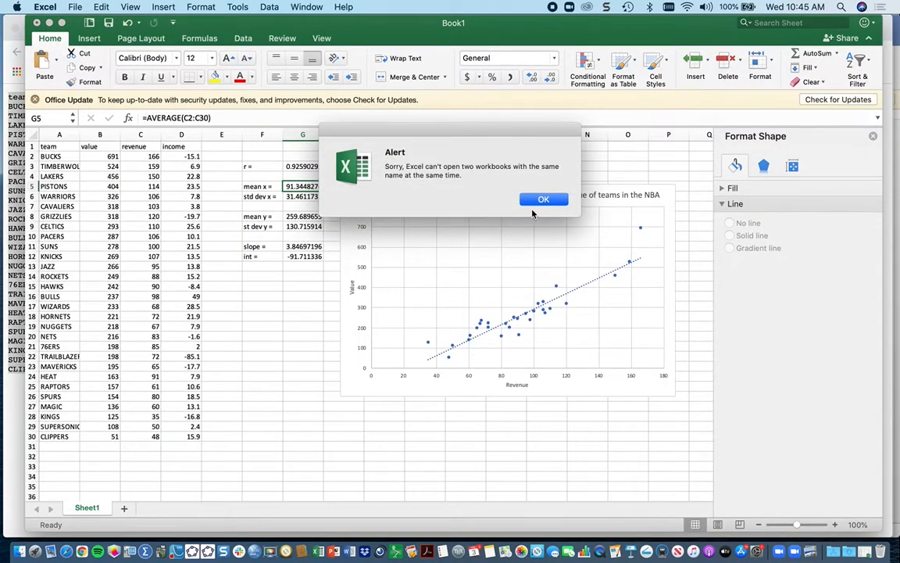
{"action": "left_click", "coordinate": [541, 200]}
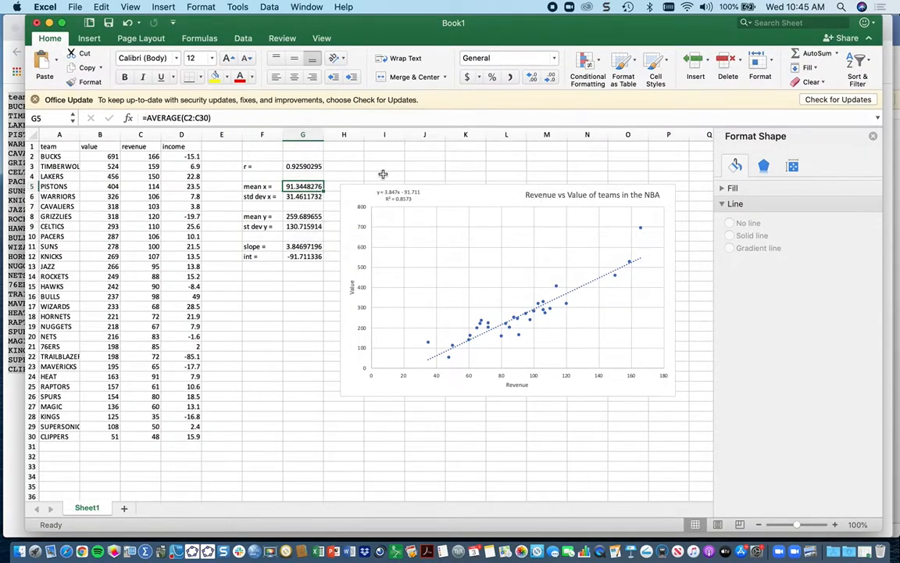
Step: Bring the already open EX02-066CANFREG.xls workbook to the front and widen its window to view the vehicle data
{"action": "left_click", "coordinate": [306, 8]}
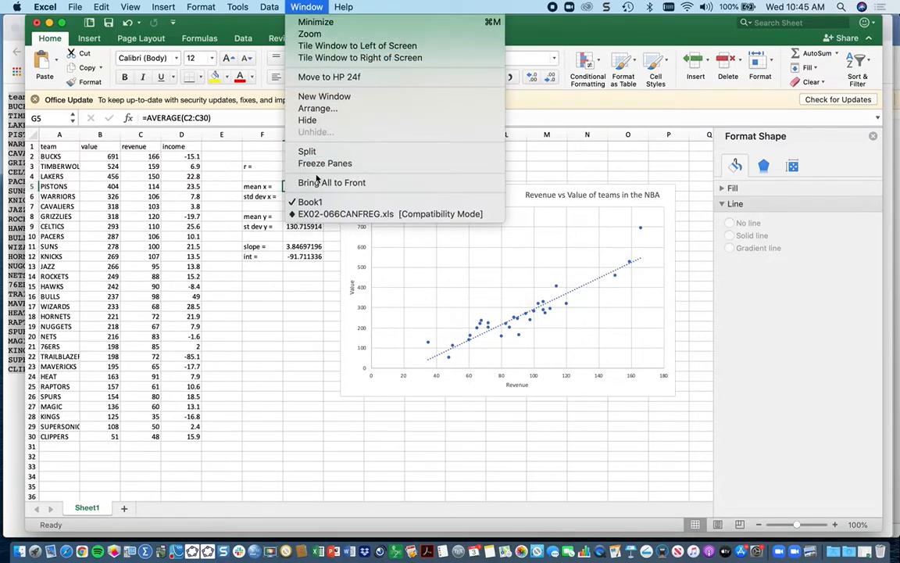
{"action": "left_click", "coordinate": [317, 205]}
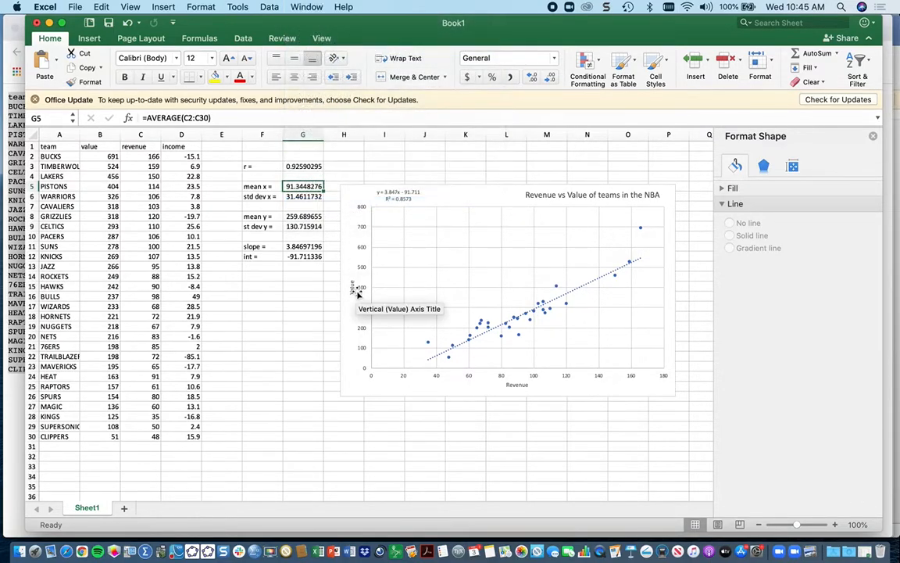
{"action": "left_click", "coordinate": [305, 8]}
{"action": "left_click", "coordinate": [352, 213]}
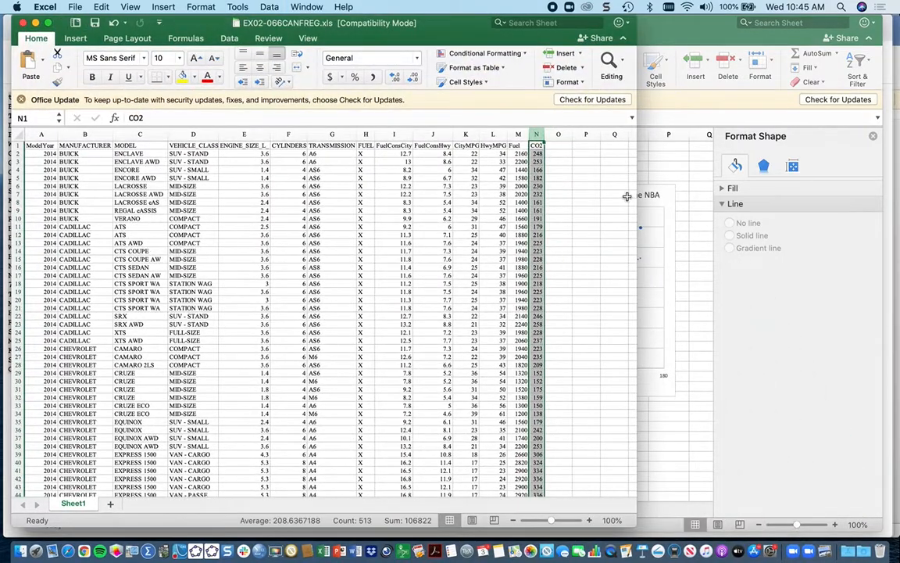
{"action": "left_click_drag", "start_coordinate": [637, 187], "coordinate": [850, 189]}
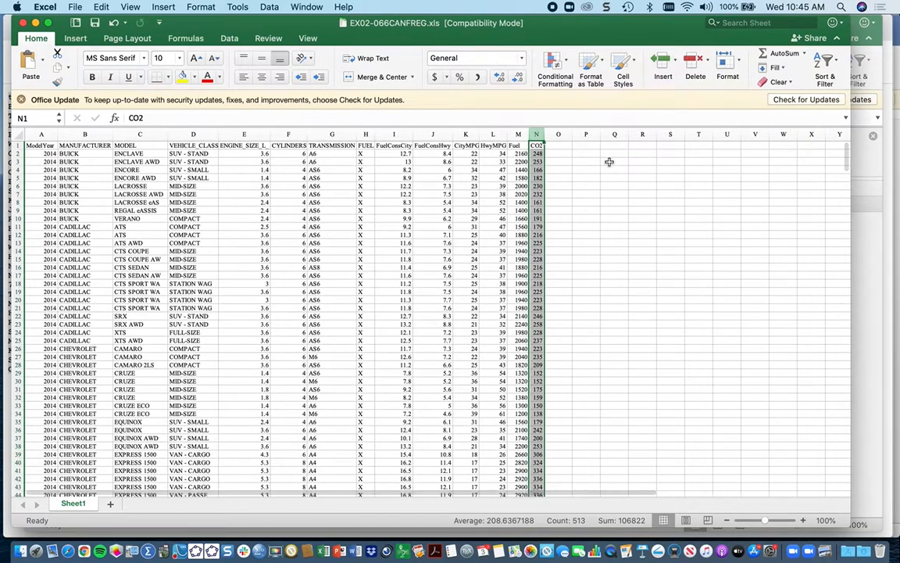
{"action": "scroll", "coordinate": [631, 168], "scroll_direction": "down", "scroll_amount": 3}
{"action": "scroll", "coordinate": [631, 167], "scroll_direction": "up", "scroll_amount": 3}
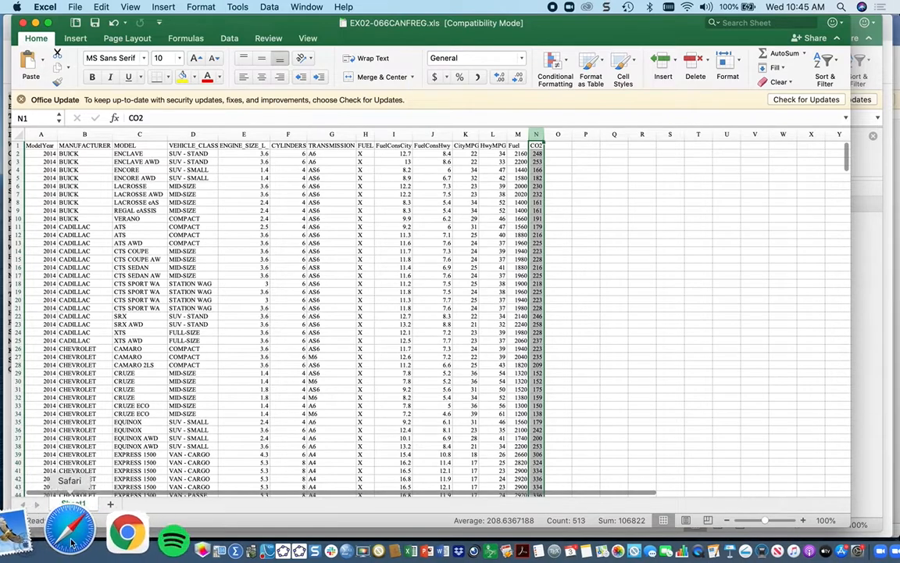
Step: Switch to Chrome and bring the Assignment Previewer window forward to check which variables question 4 needs
{"action": "left_click", "coordinate": [84, 536]}
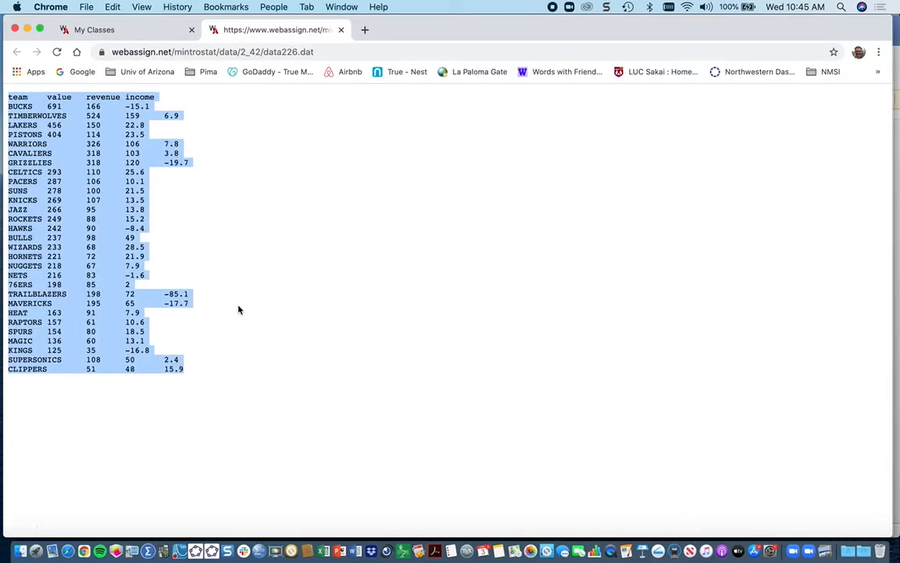
{"action": "left_click", "coordinate": [341, 6]}
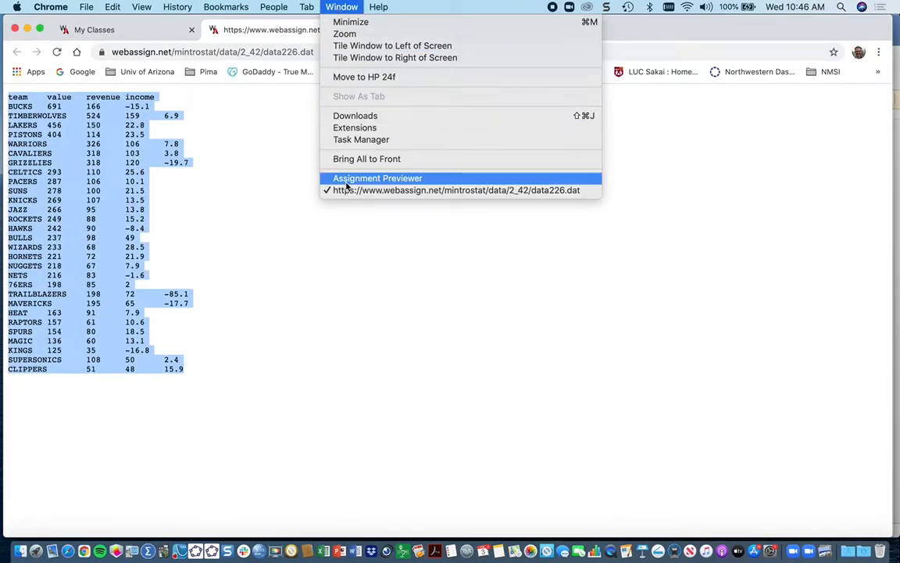
{"action": "left_click", "coordinate": [335, 209]}
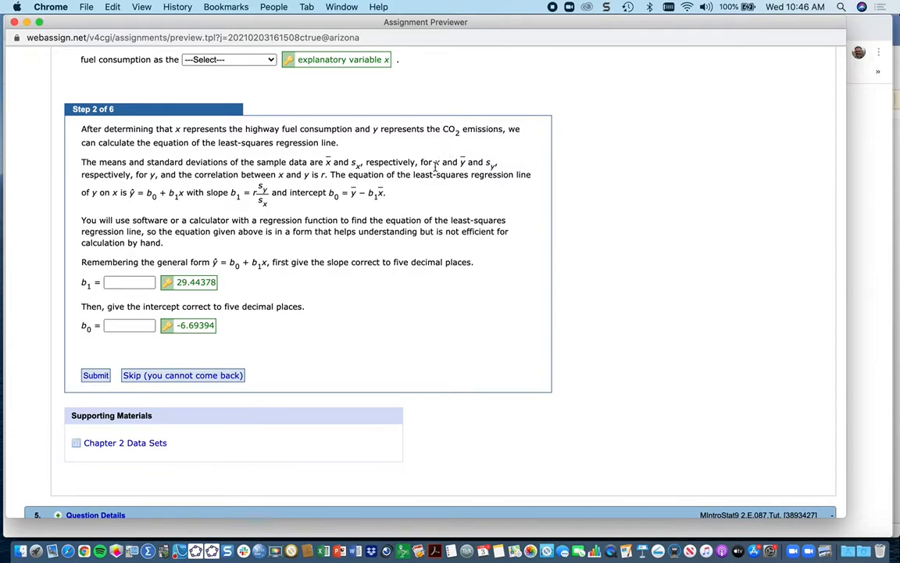
Step: Switch to the EX02-066CANFREG.xls workbook in Excel and copy the HwyMPG column into column A of a new sheet
{"action": "left_click", "coordinate": [322, 541]}
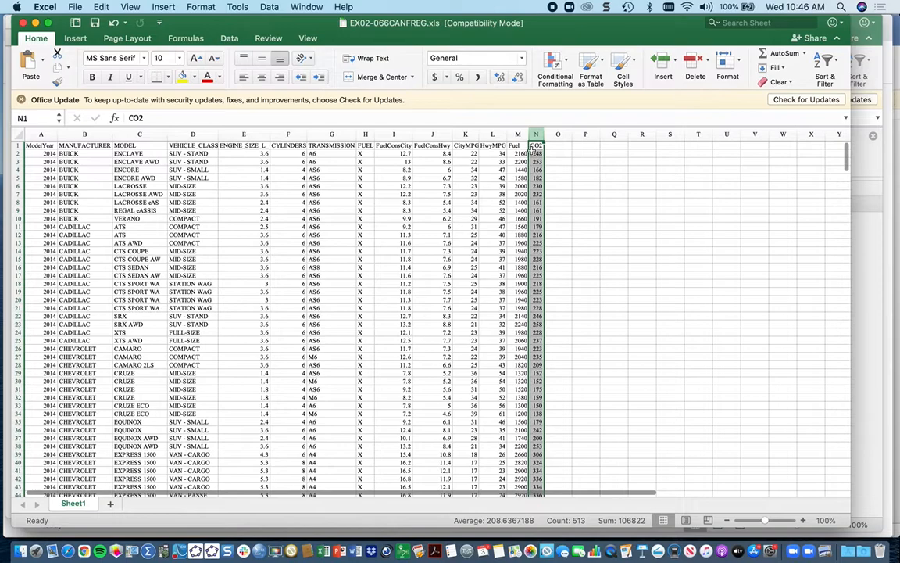
{"action": "left_click", "coordinate": [491, 138]}
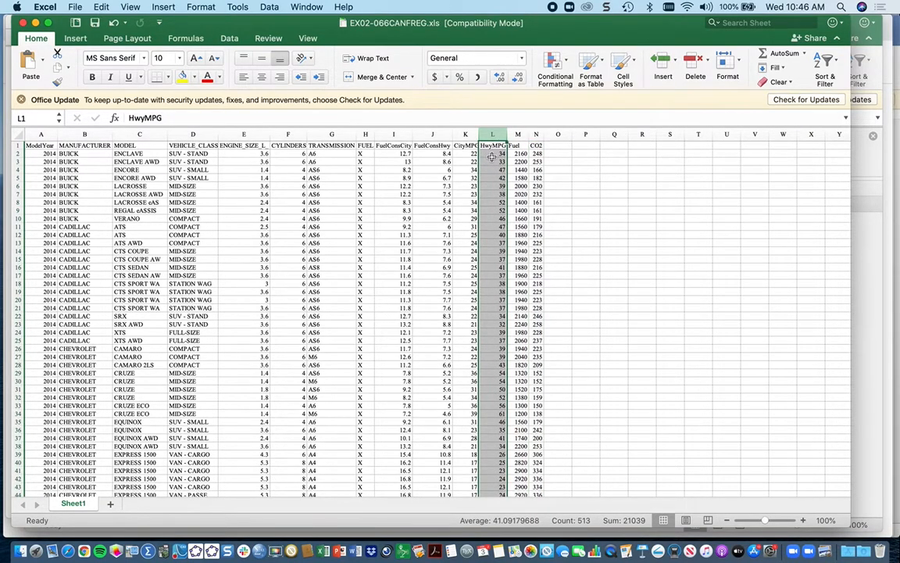
{"action": "left_click", "coordinate": [537, 133]}
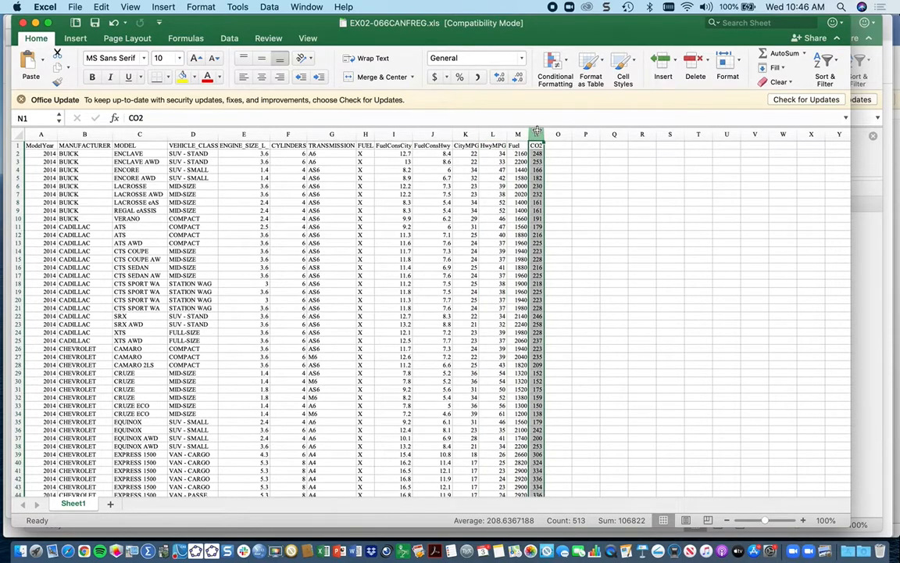
{"action": "left_click", "coordinate": [494, 131], "text": "super"}
{"action": "left_click", "coordinate": [492, 134]}
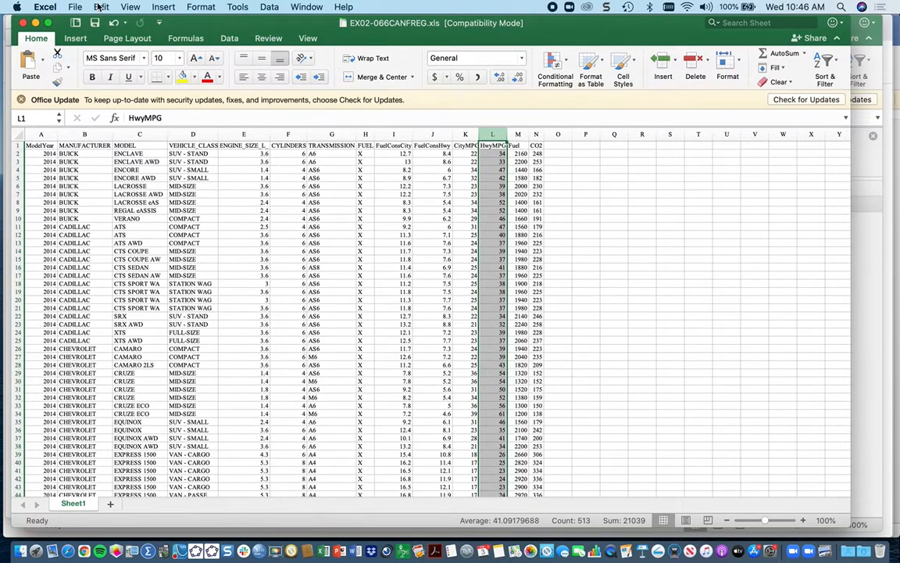
{"action": "left_click", "coordinate": [102, 7]}
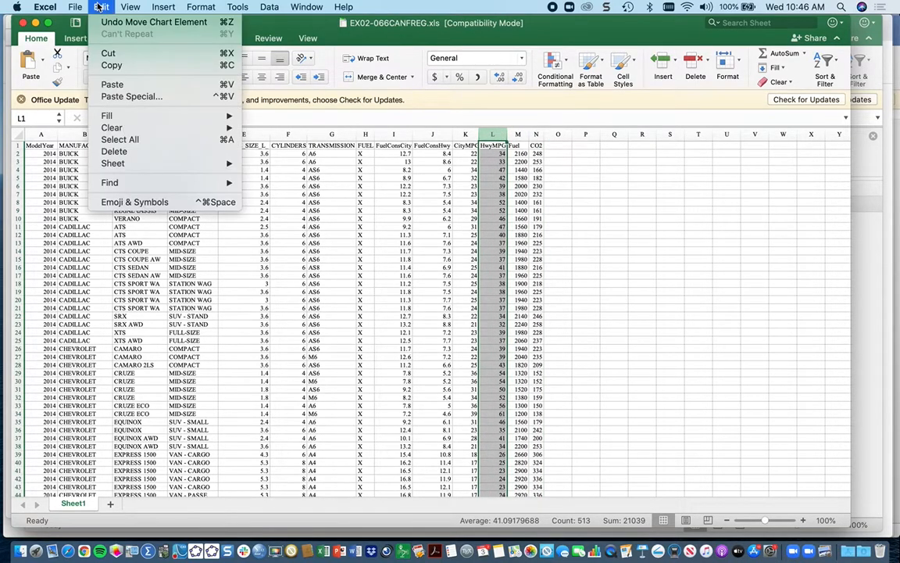
{"action": "left_click", "coordinate": [112, 66]}
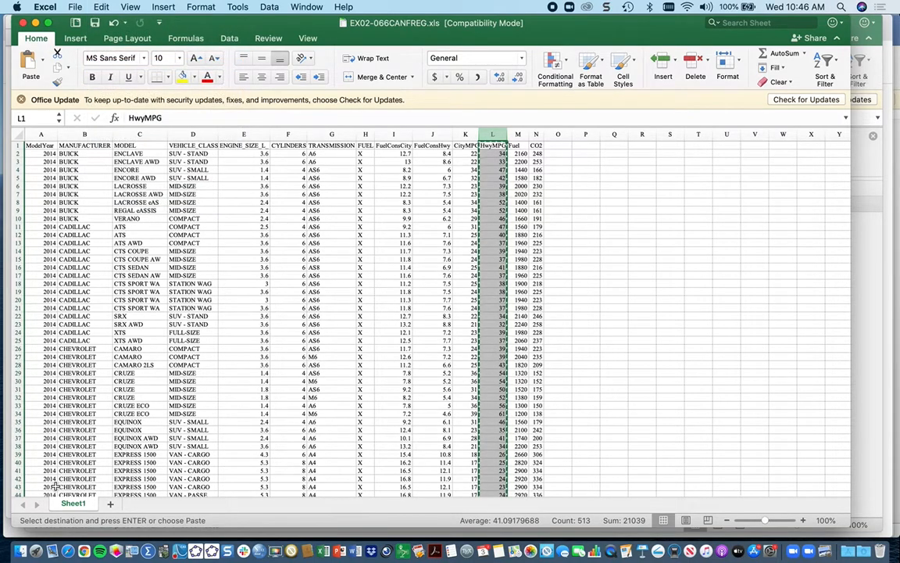
{"action": "left_click", "coordinate": [111, 504]}
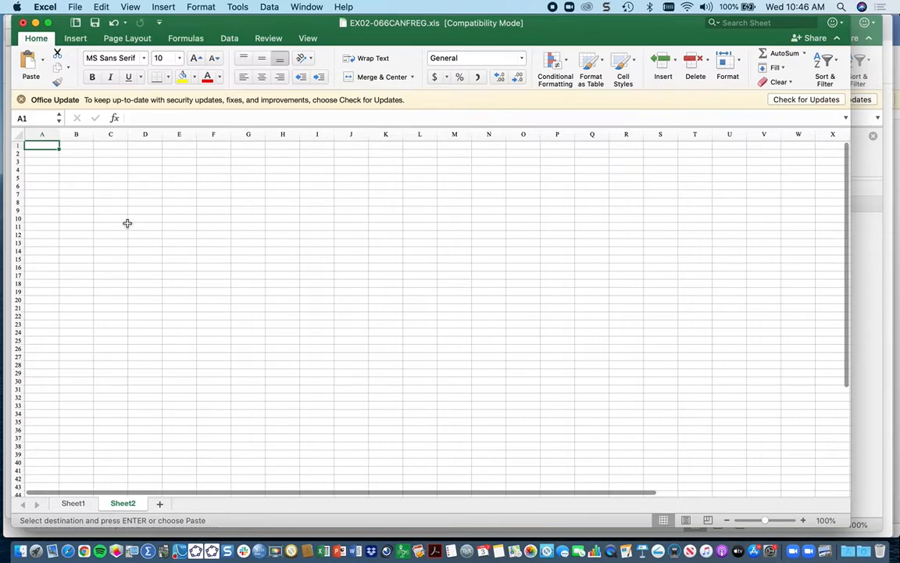
{"action": "key", "text": "super+v"}
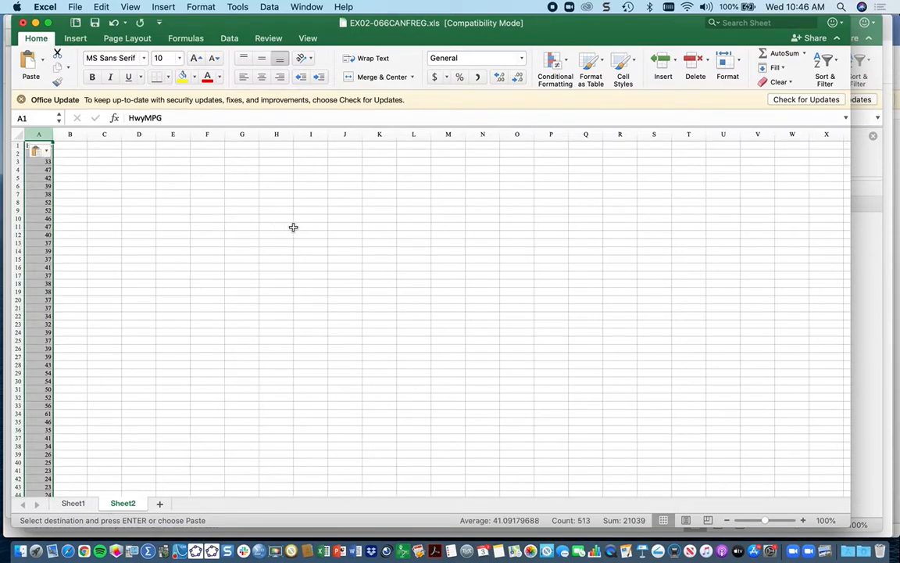
Step: Copy the CO2 column from Sheet1 into column B of Sheet2, beside the HwyMPG values
{"action": "left_click", "coordinate": [73, 504]}
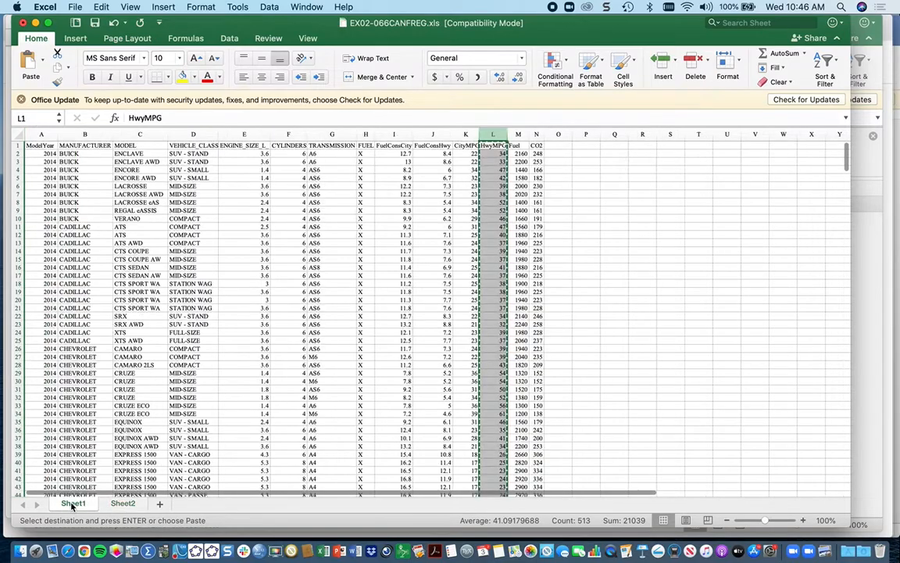
{"action": "left_click", "coordinate": [536, 135]}
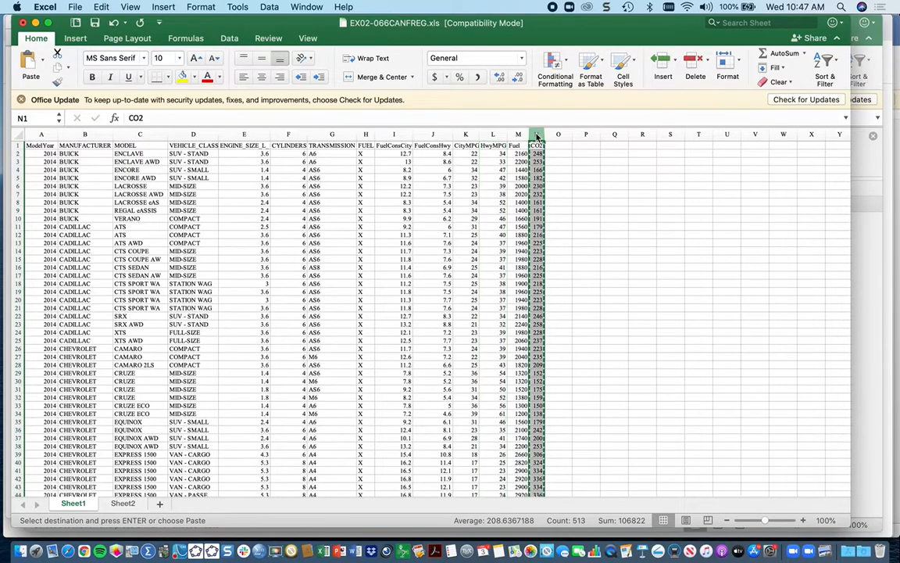
{"action": "key", "text": "super+c"}
{"action": "left_click", "coordinate": [124, 504]}
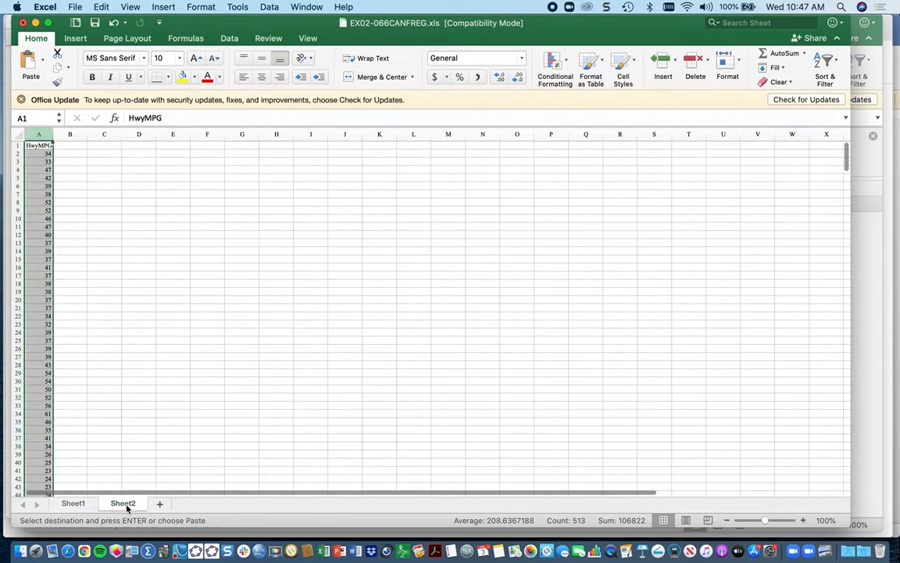
{"action": "left_click", "coordinate": [70, 146]}
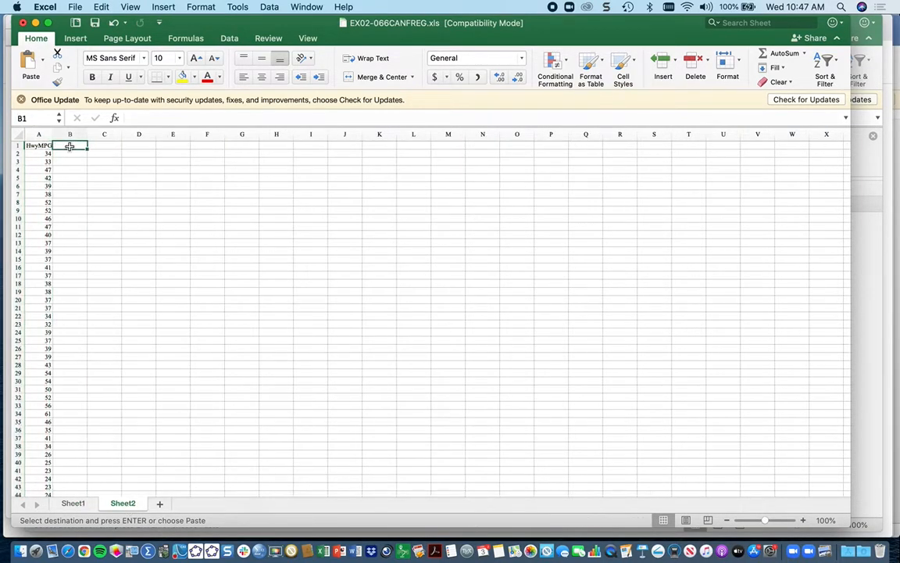
{"action": "key", "text": "super+v"}
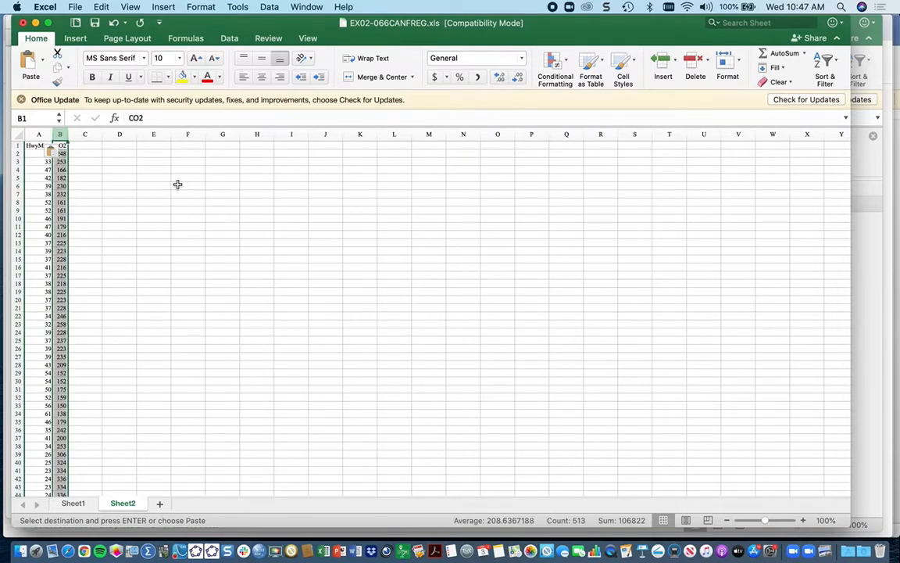
{"action": "left_click", "coordinate": [188, 186]}
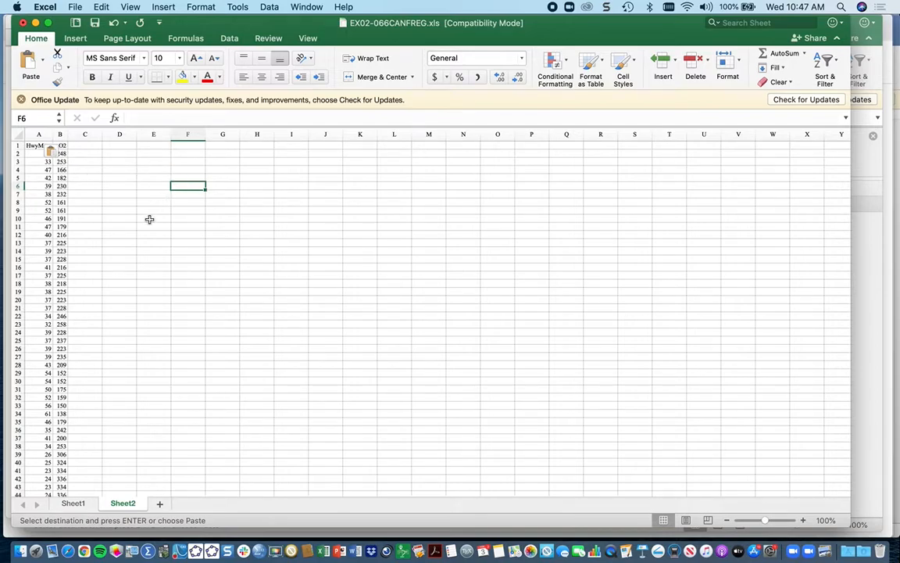
{"action": "left_click", "coordinate": [181, 226]}
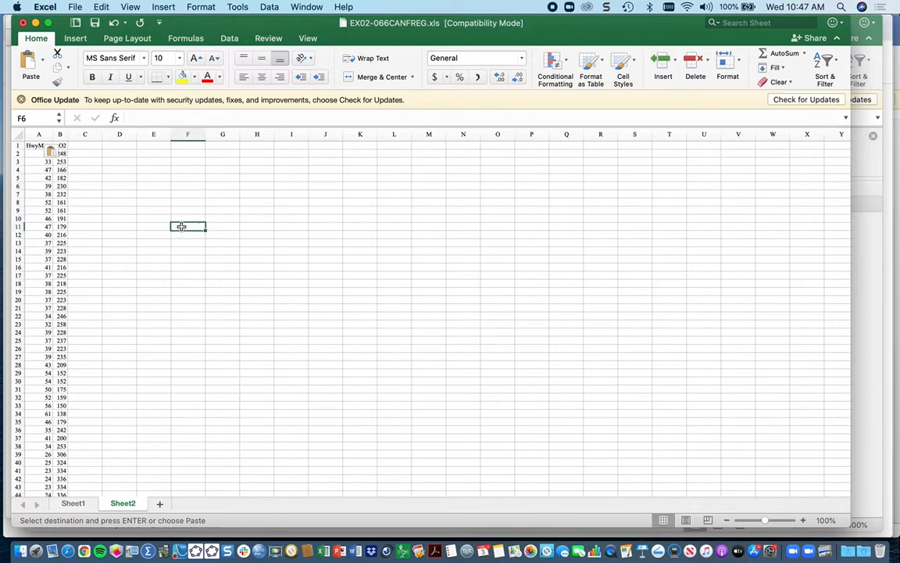
{"action": "left_click", "coordinate": [118, 185]}
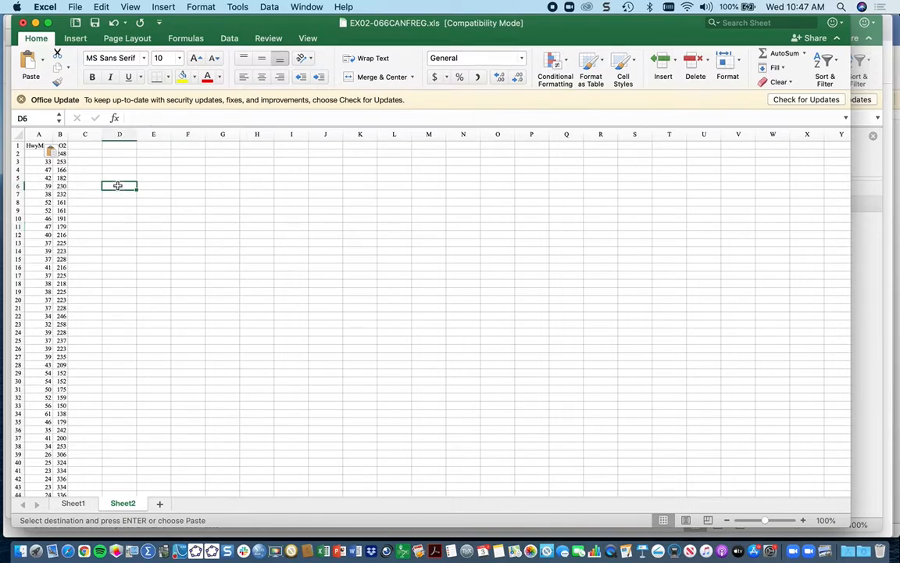
{"action": "left_click", "coordinate": [76, 38]}
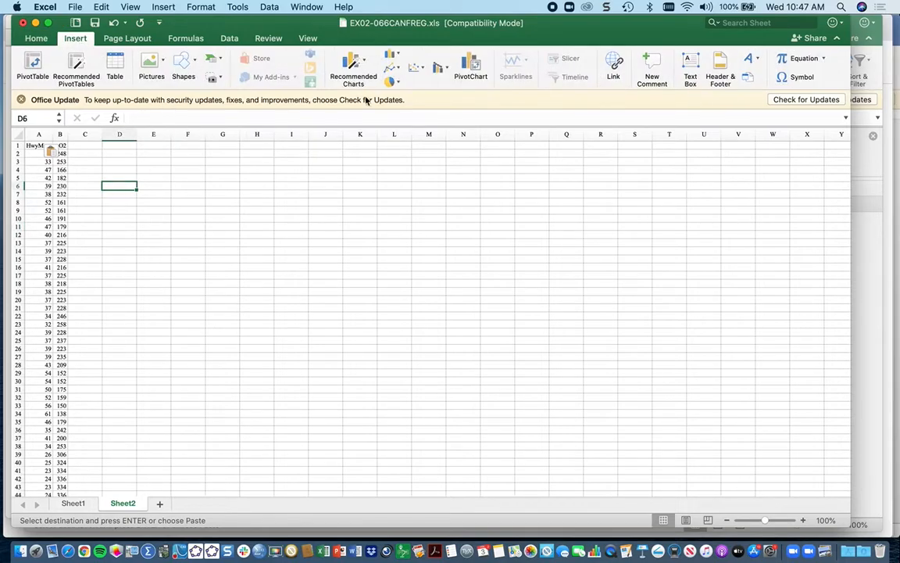
{"action": "left_click", "coordinate": [416, 70]}
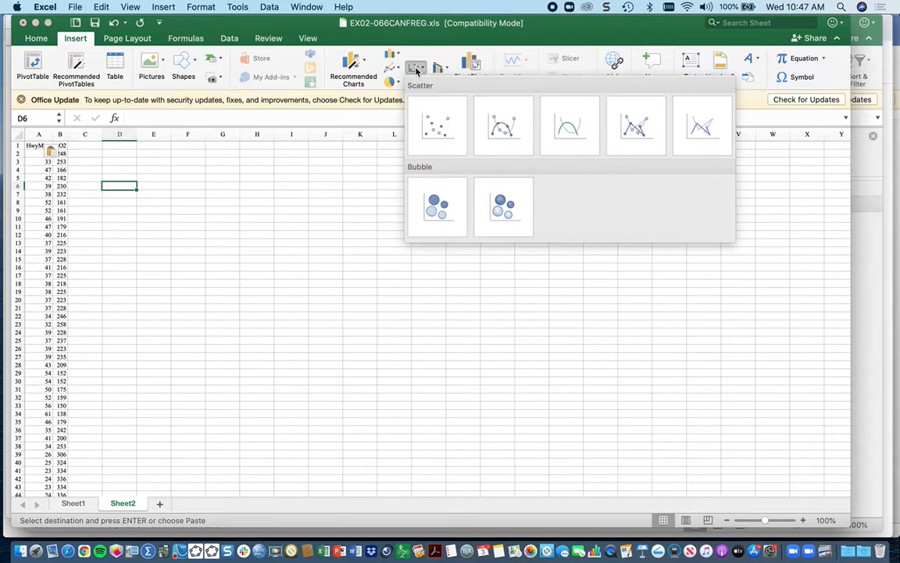
{"action": "left_click", "coordinate": [435, 124]}
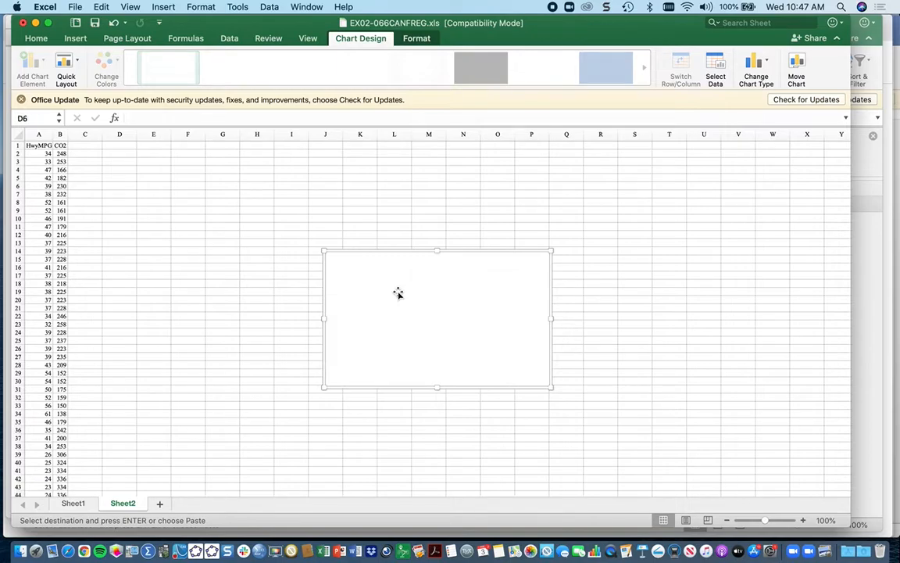
{"action": "key", "text": "Delete"}
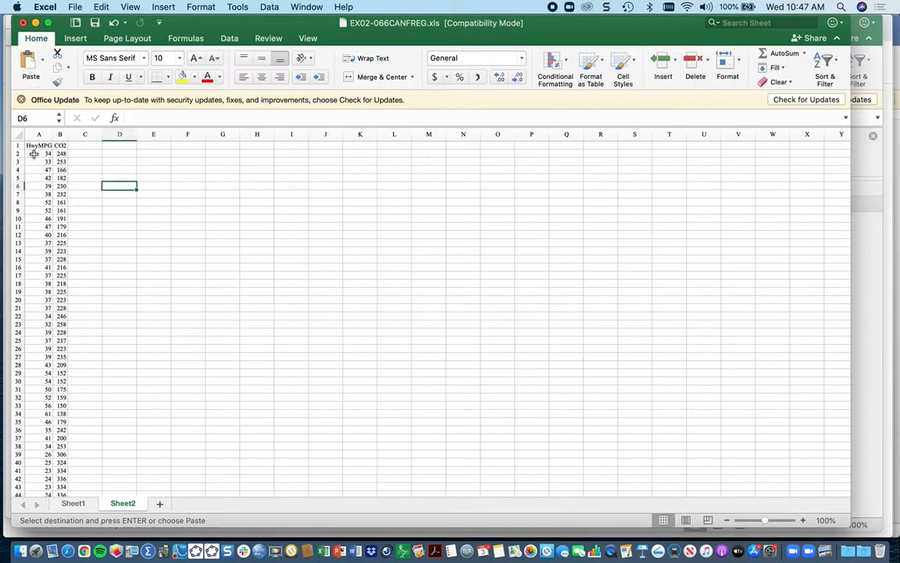
Step: Insert a markers-only scatter chart of all HwyMPG and CO2 values without their headers, and enlarge it to span about columns E to R
{"action": "left_click_drag", "start_coordinate": [34, 154], "coordinate": [60, 322]}
{"action": "scroll", "coordinate": [305, 260], "scroll_direction": "up", "scroll_amount": 20}
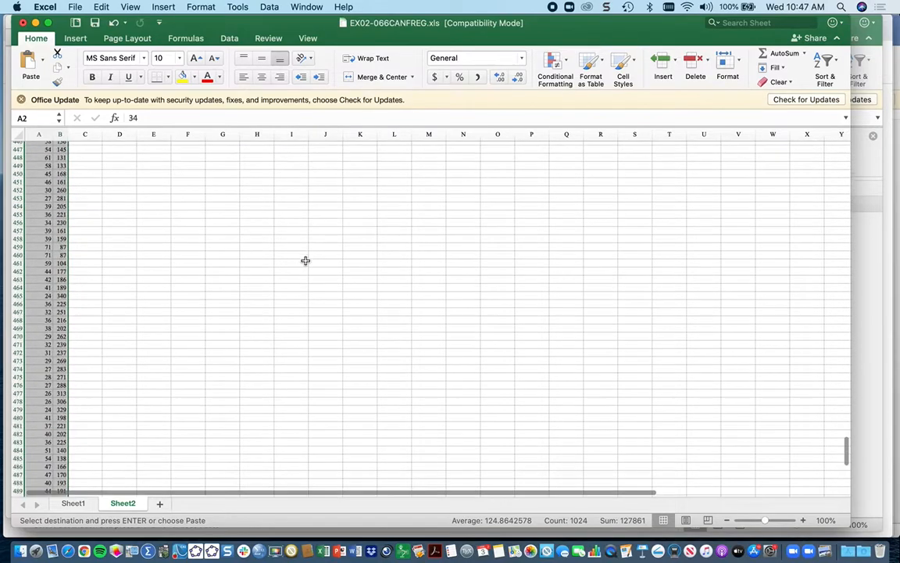
{"action": "scroll", "coordinate": [306, 260], "scroll_direction": "up", "scroll_amount": 20}
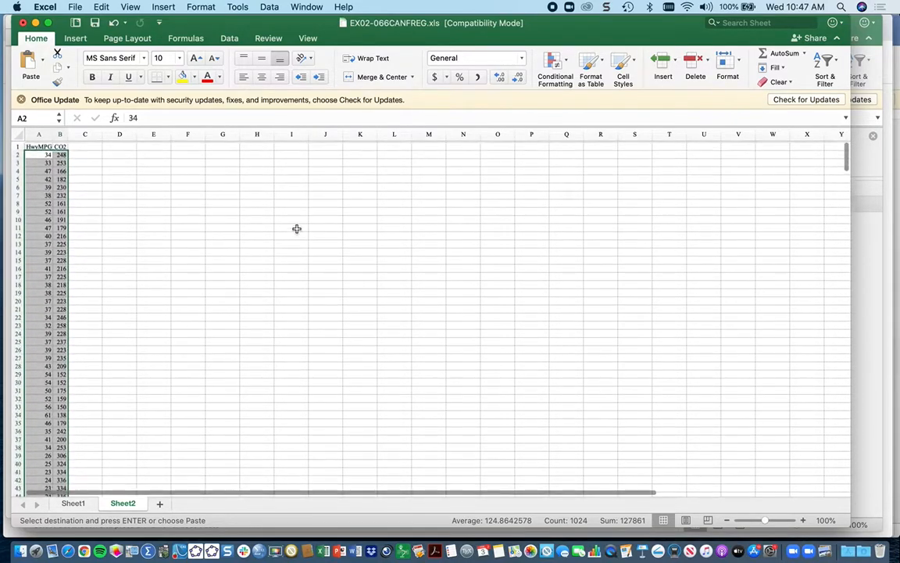
{"action": "left_click", "coordinate": [75, 39]}
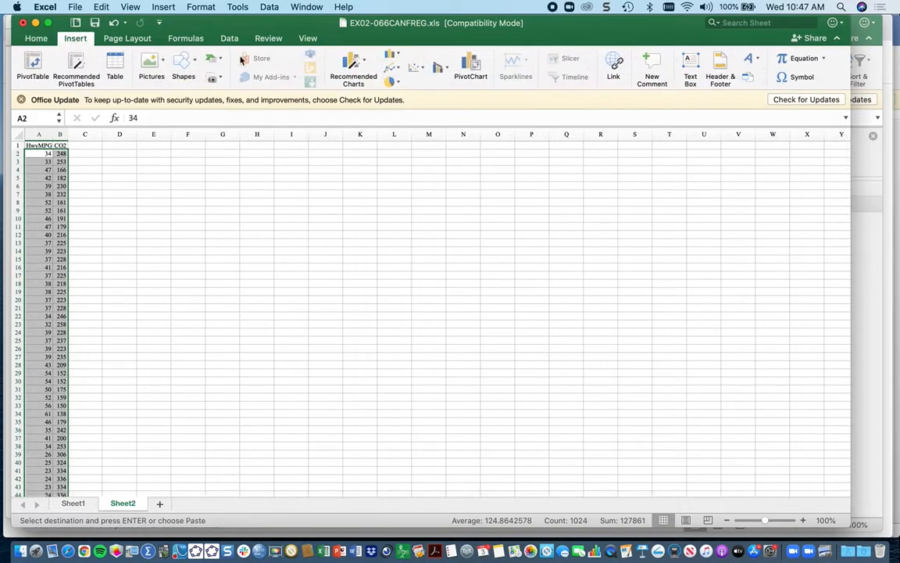
{"action": "left_click", "coordinate": [414, 69]}
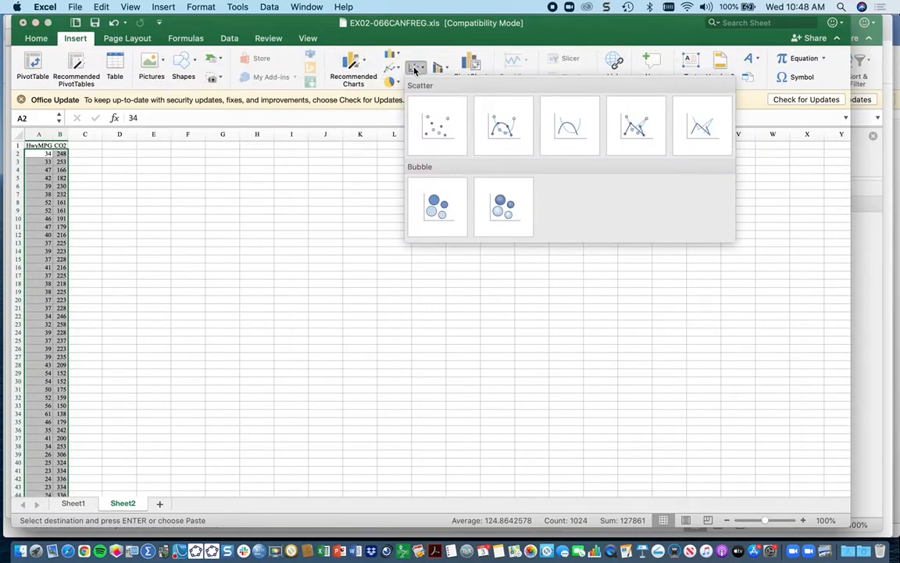
{"action": "left_click", "coordinate": [429, 124]}
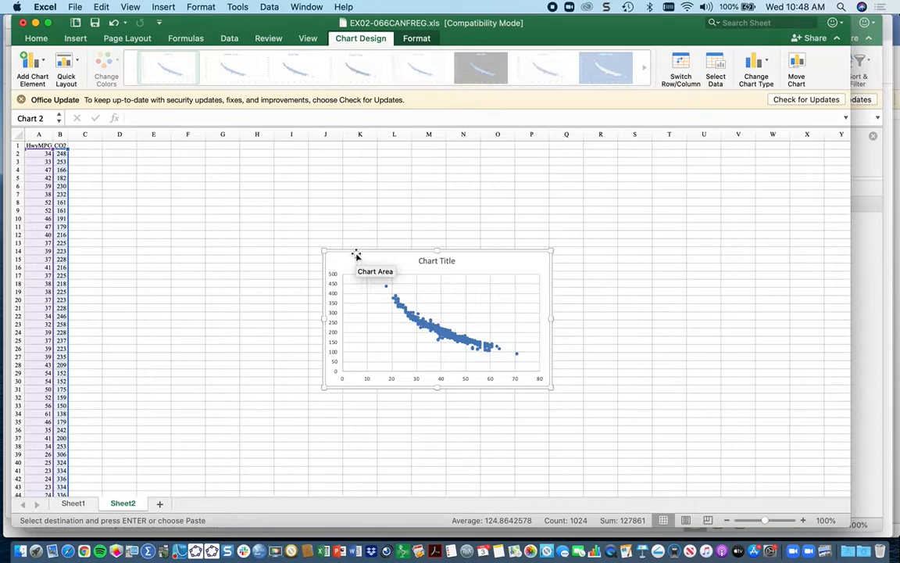
{"action": "left_click_drag", "start_coordinate": [322, 251], "coordinate": [150, 163]}
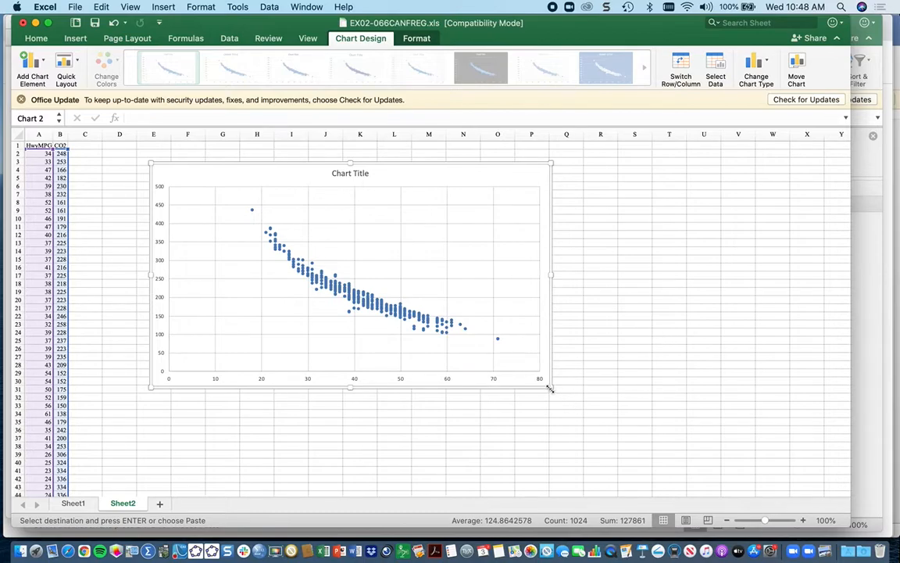
{"action": "left_click_drag", "start_coordinate": [550, 388], "coordinate": [617, 424]}
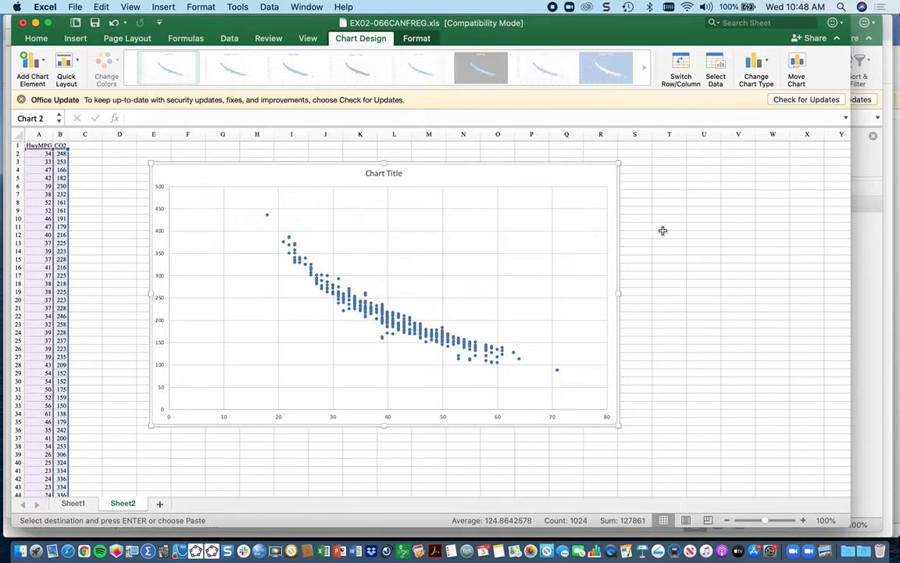
Step: Add a trendline to the scatter points, compare the Exponential and Power fits, and set its type to Linear
{"action": "right_click", "coordinate": [393, 337]}
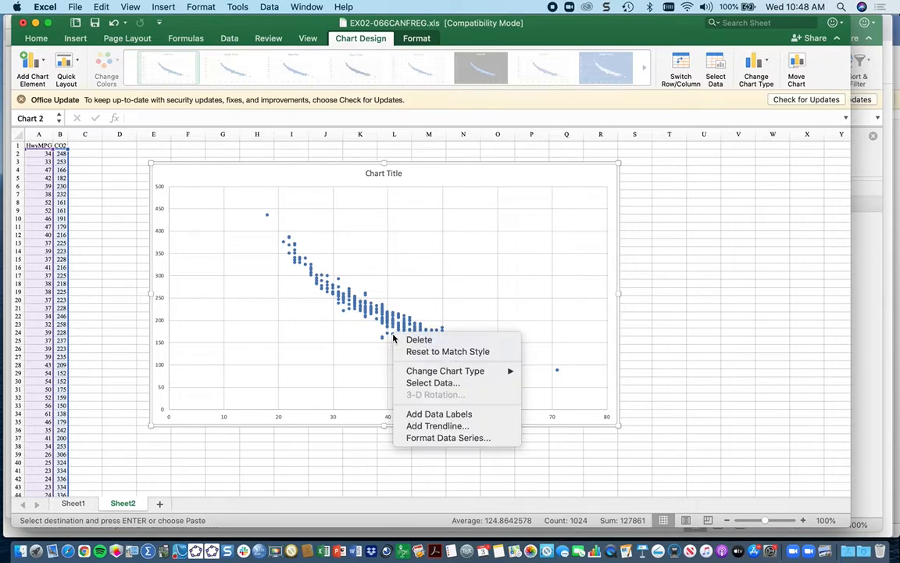
{"action": "left_click", "coordinate": [426, 426]}
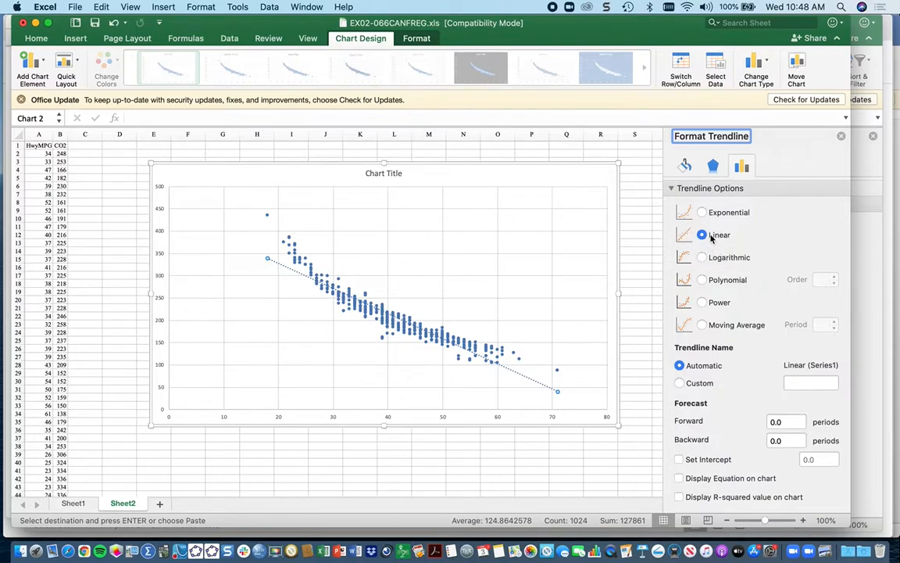
{"action": "left_click", "coordinate": [703, 213]}
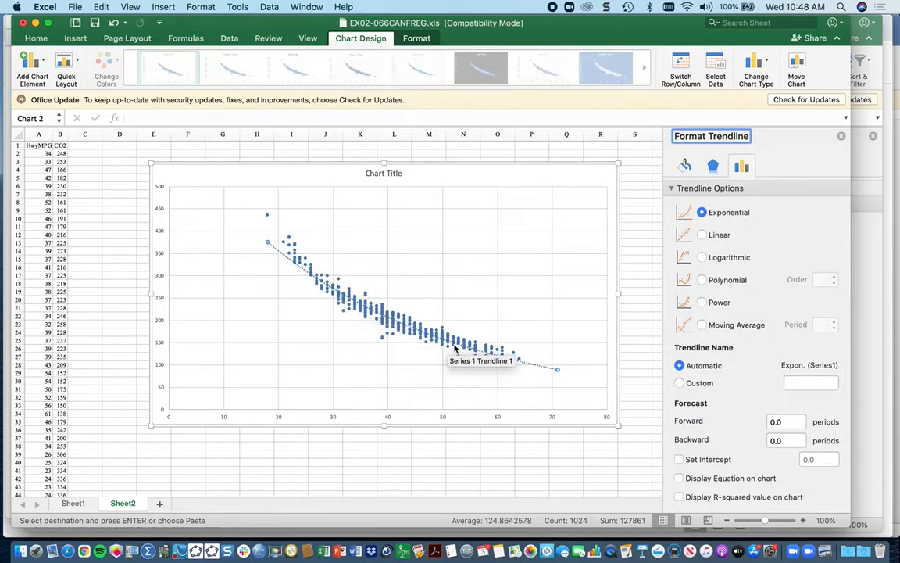
{"action": "left_click", "coordinate": [703, 236]}
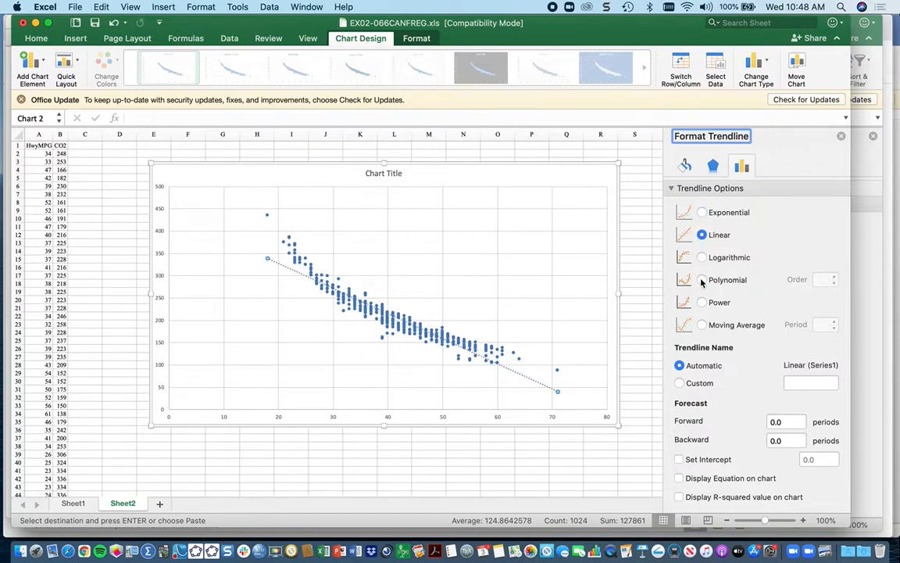
{"action": "left_click", "coordinate": [702, 304]}
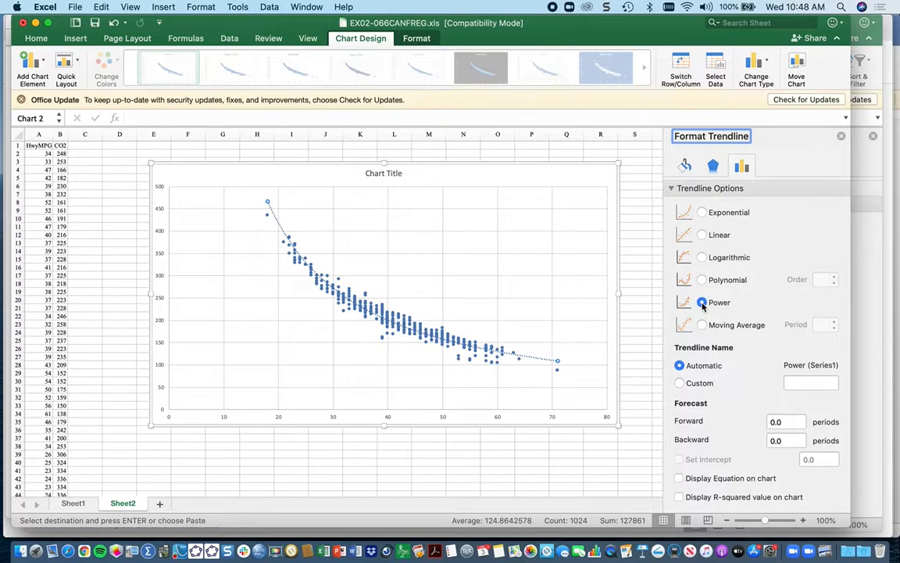
{"action": "left_click", "coordinate": [702, 235]}
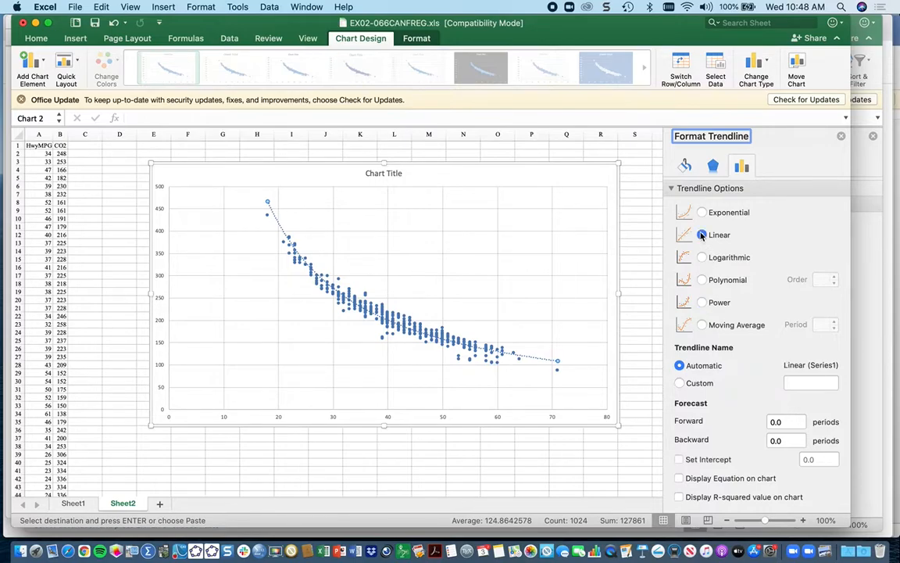
Step: Display the trendline's equation and R-squared value on the chart and place that label above the plot area, beside the chart title
{"action": "left_click", "coordinate": [679, 479]}
{"action": "left_click", "coordinate": [679, 498]}
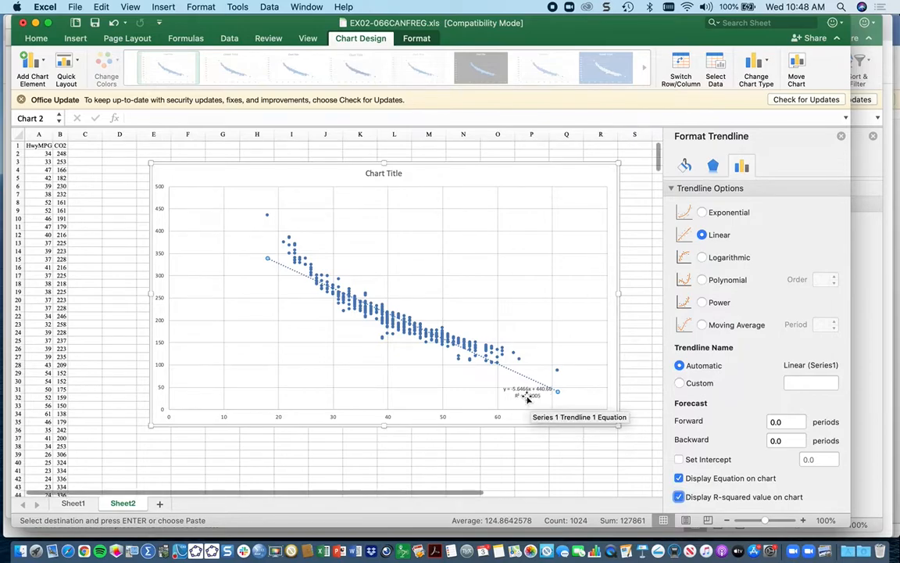
{"action": "left_click_drag", "start_coordinate": [527, 396], "coordinate": [202, 177]}
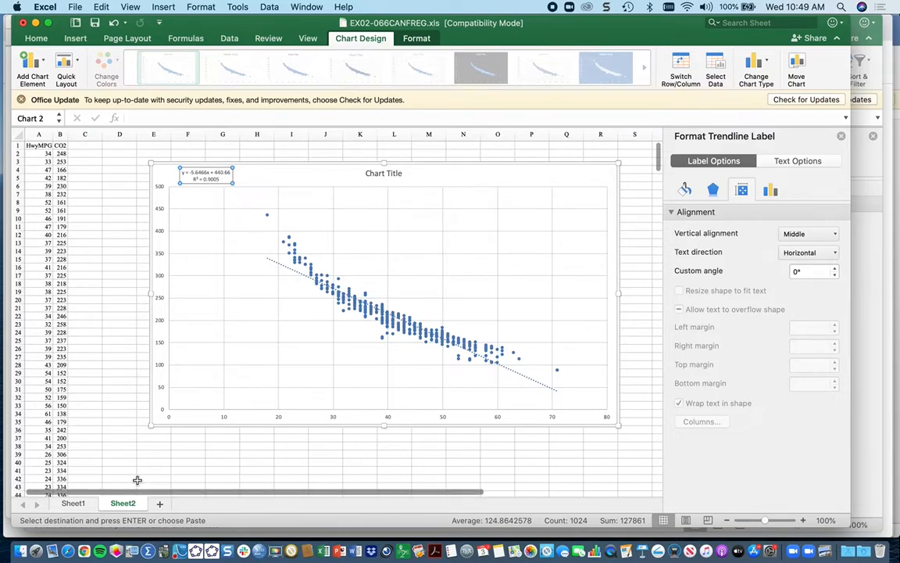
Step: Switch to Chrome and check how many decimal places question 4 requires for the slope and intercept
{"action": "key", "text": "super+Tab"}
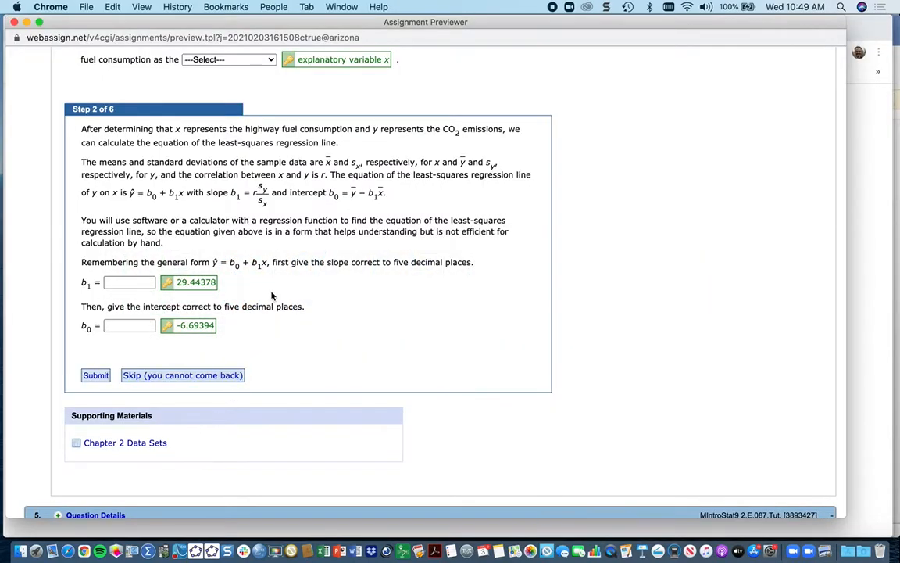
{"action": "left_click_drag", "start_coordinate": [395, 262], "coordinate": [437, 263]}
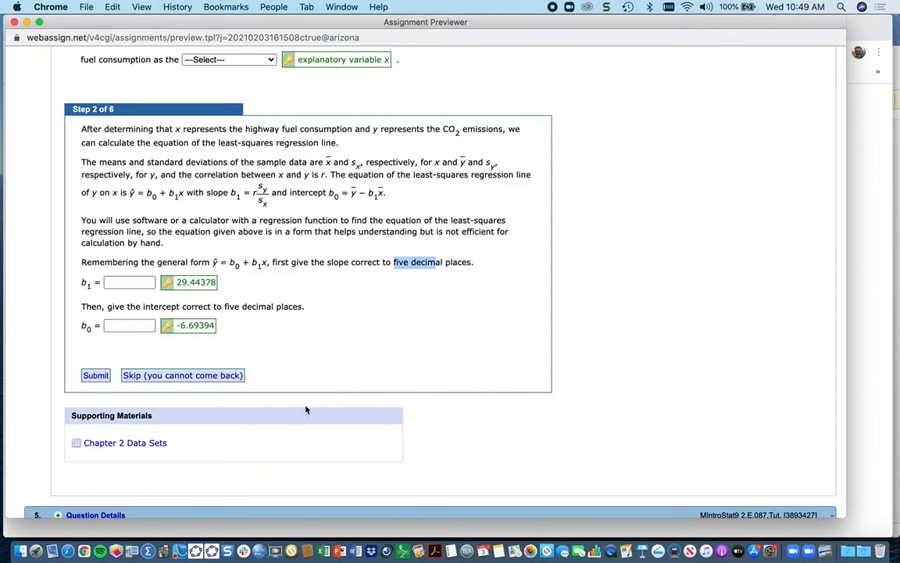
{"action": "left_click", "coordinate": [101, 532]}
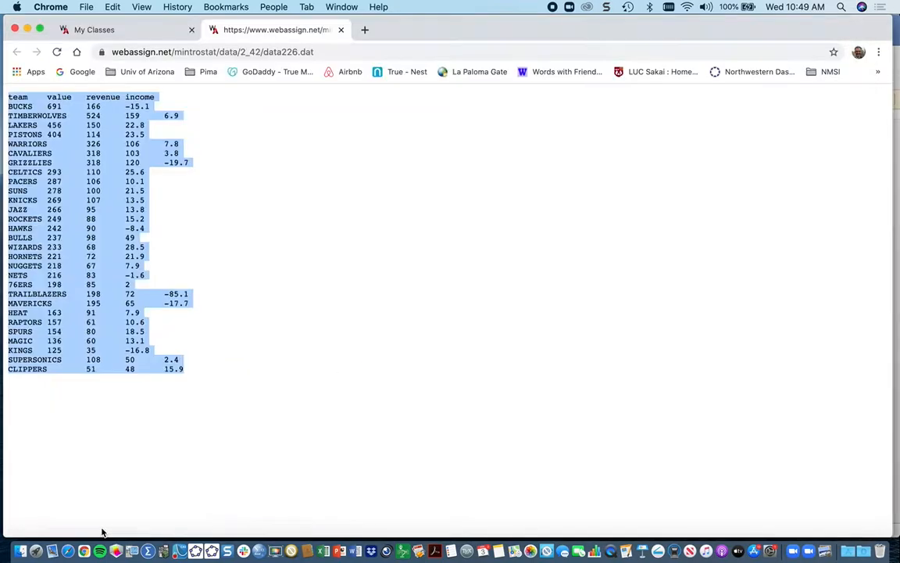
Step: Return to Excel and move the scatter chart over to about column H, freeing the columns next to the data
{"action": "key", "text": "super+Tab"}
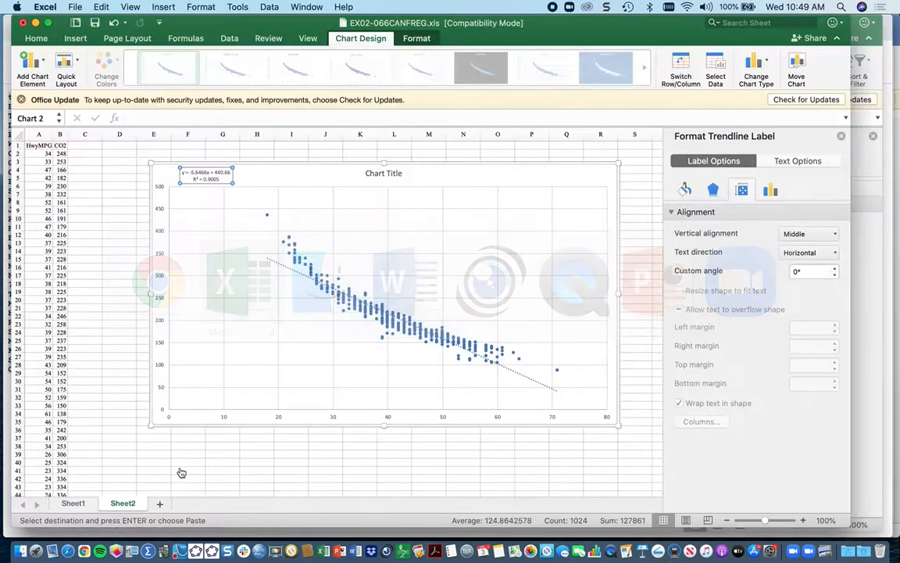
{"action": "left_click_drag", "start_coordinate": [251, 170], "coordinate": [351, 177]}
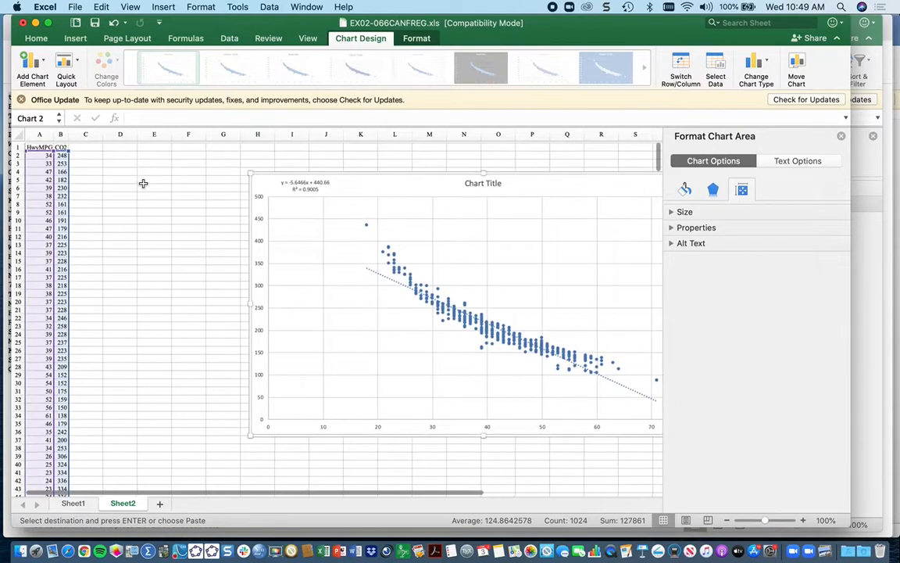